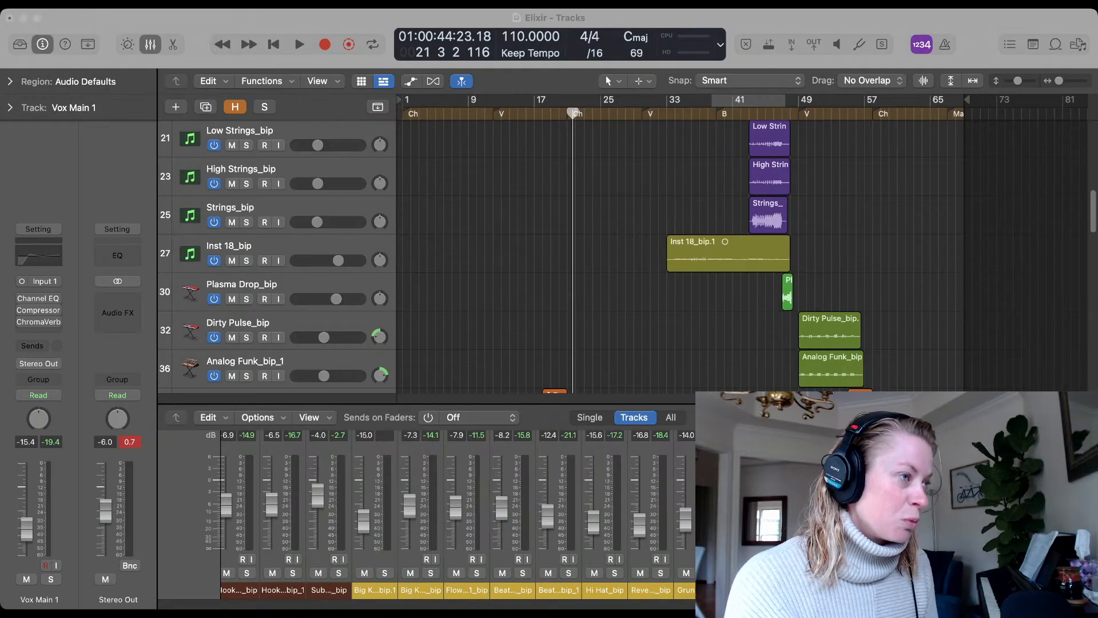
Hide the mixer and play the song from its beginning with the top vocal tracks in view
click(801, 515)
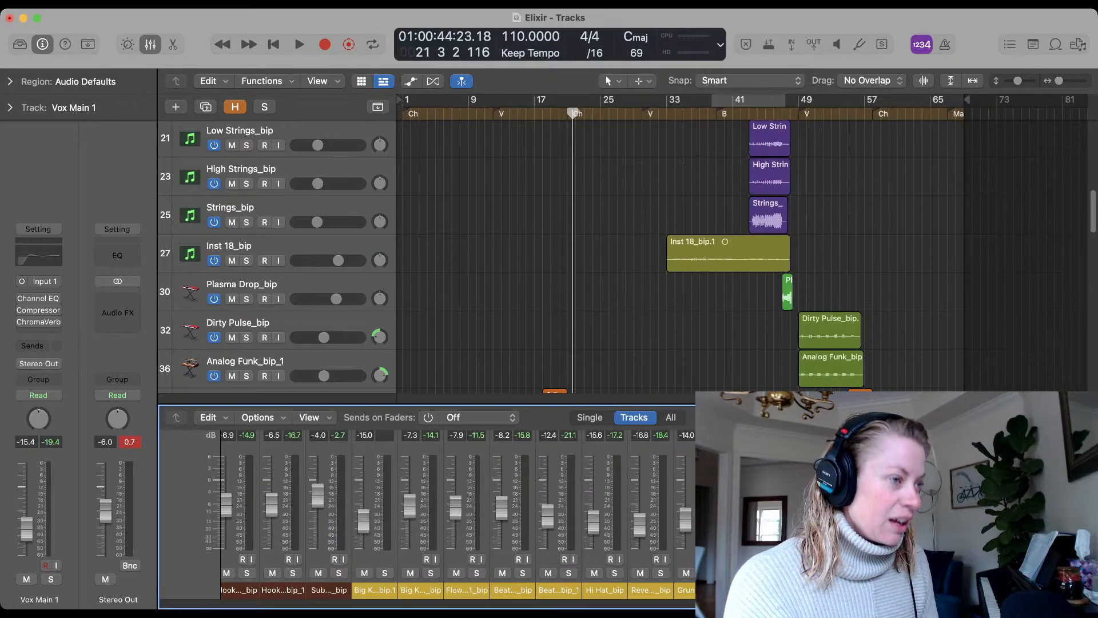
key(x)
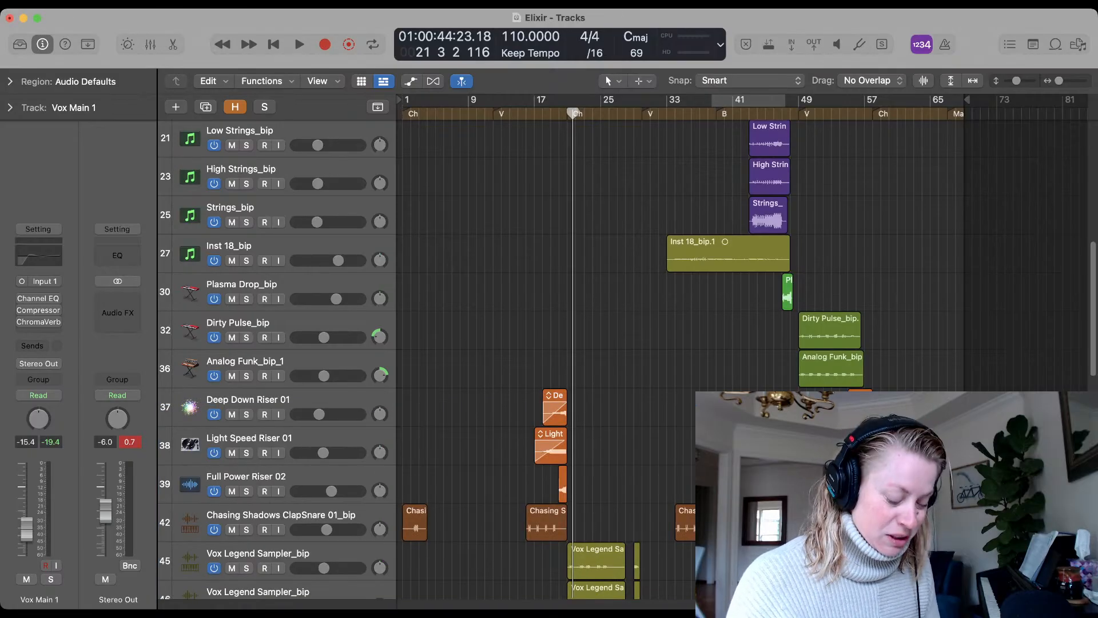
key(Return)
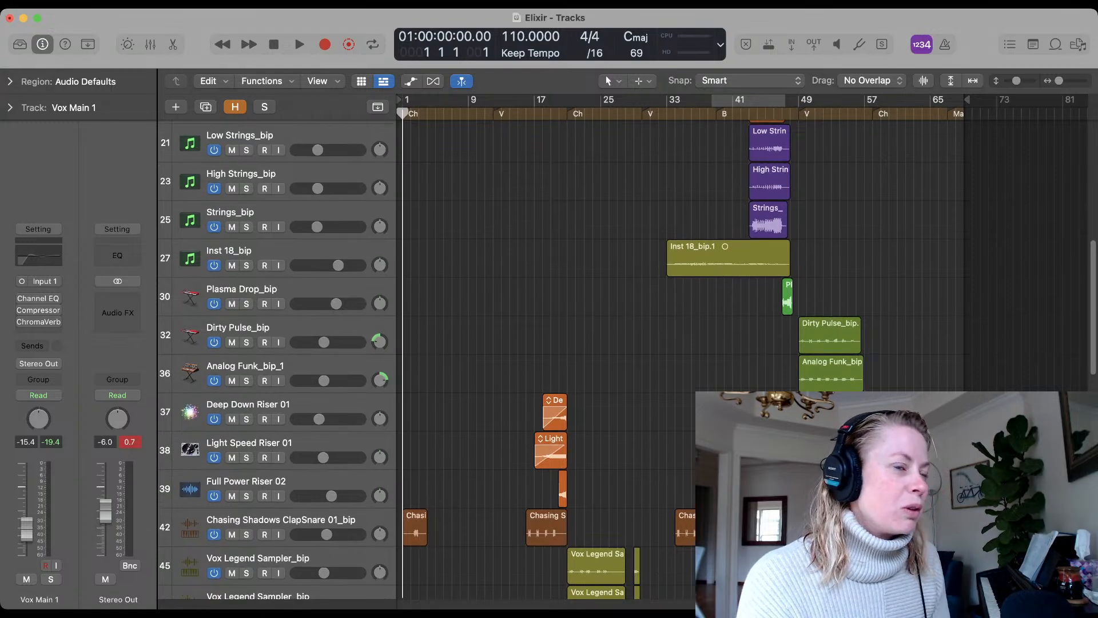
scroll(572, 343, up, 2)
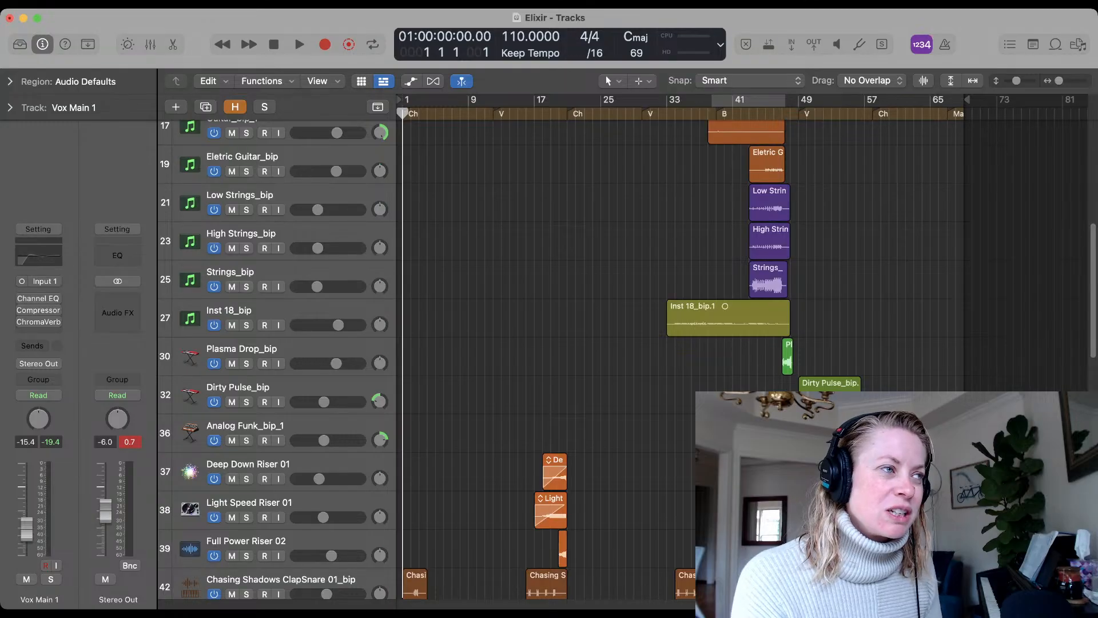
scroll(572, 343, up, 10)
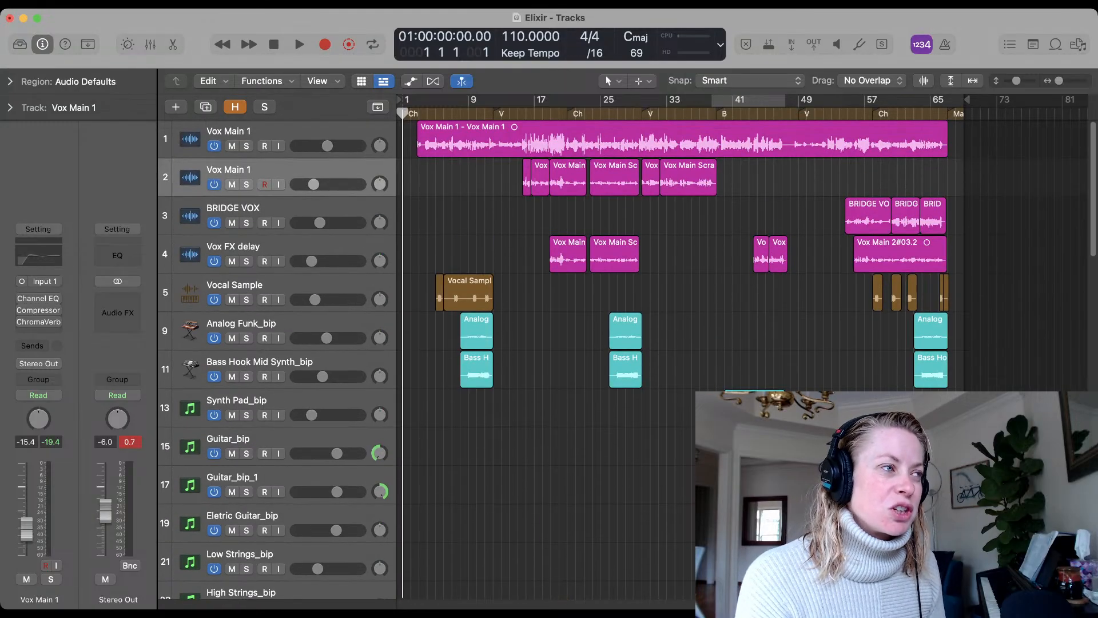
key(space)
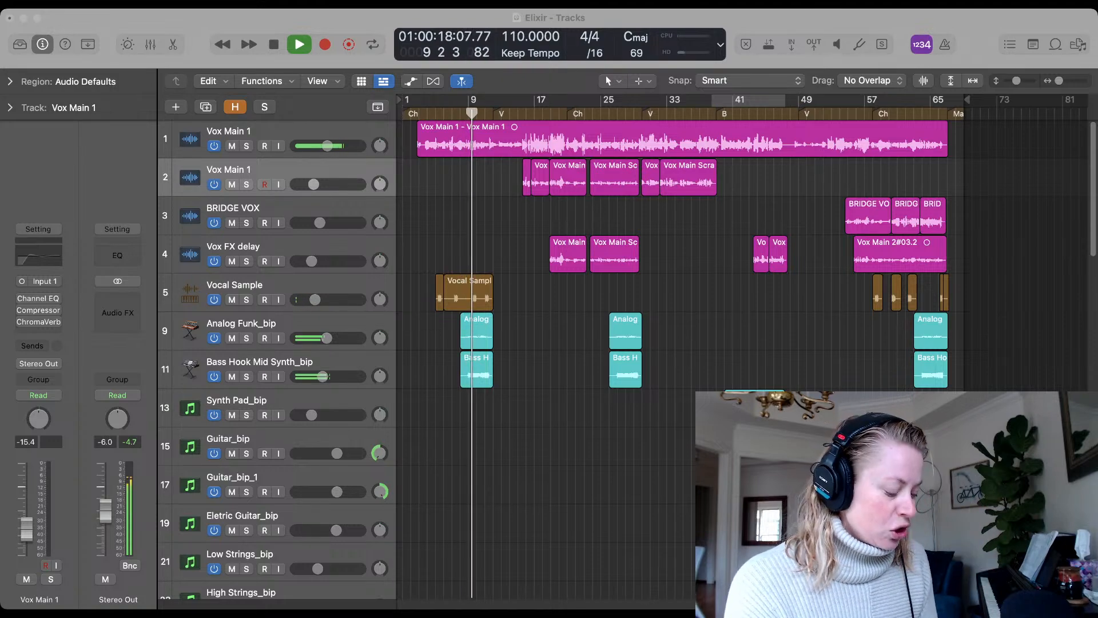
During playback, audition the Hook Verse_bip, Hook Verse_bip_1 and Sub Bass_bip tracks by soloing and unsoloing each in turn
scroll(572, 343, down, 6)
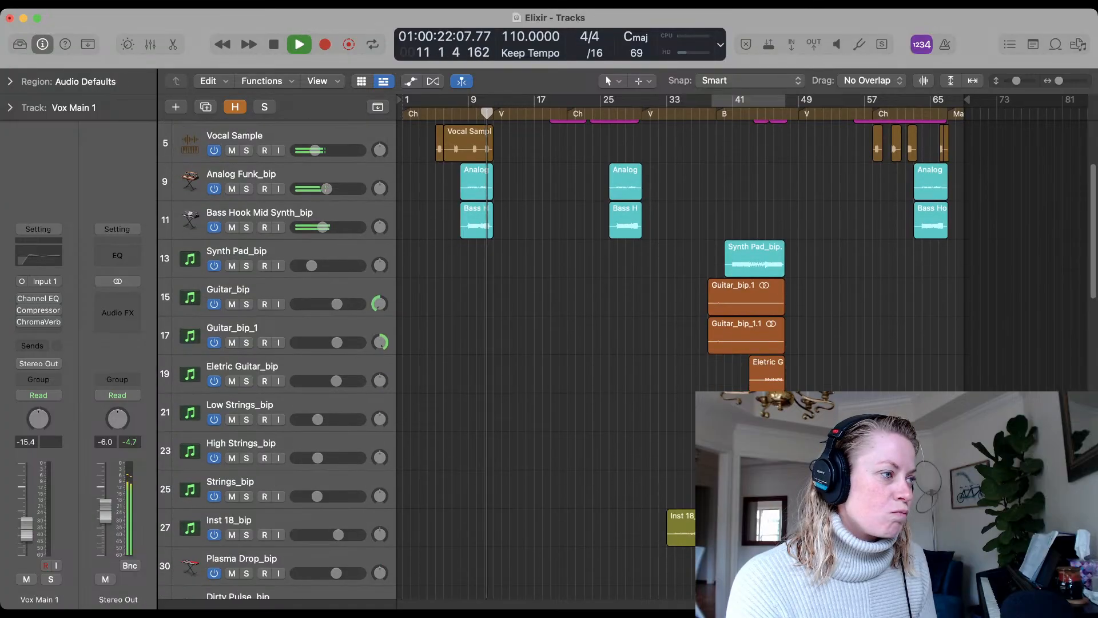
click(746, 297)
scroll(572, 343, down, 12)
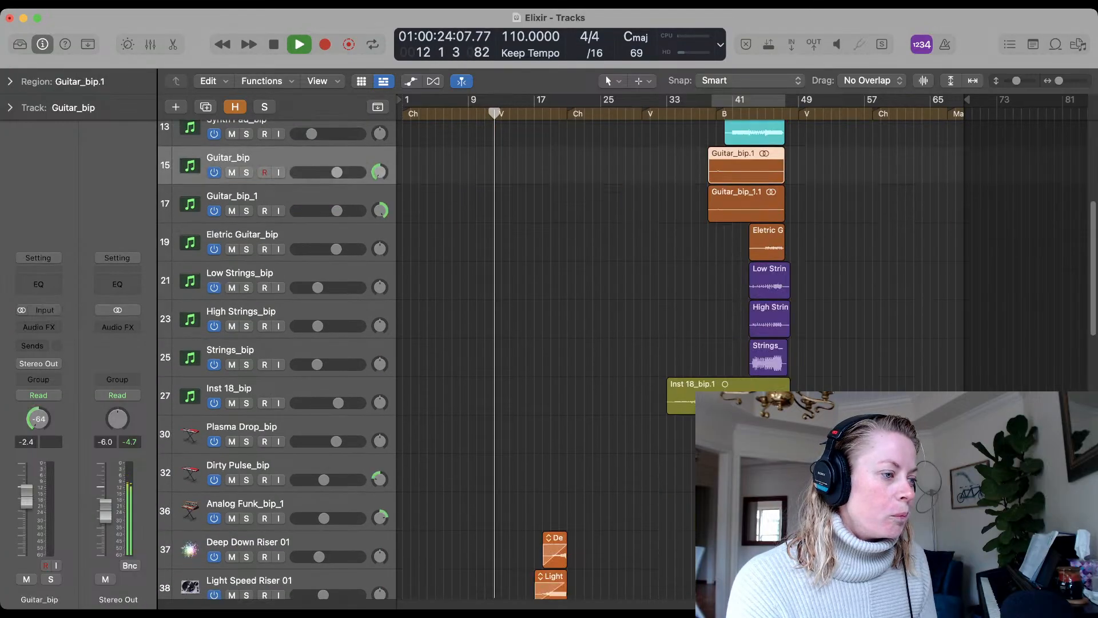
scroll(572, 344, down, 5)
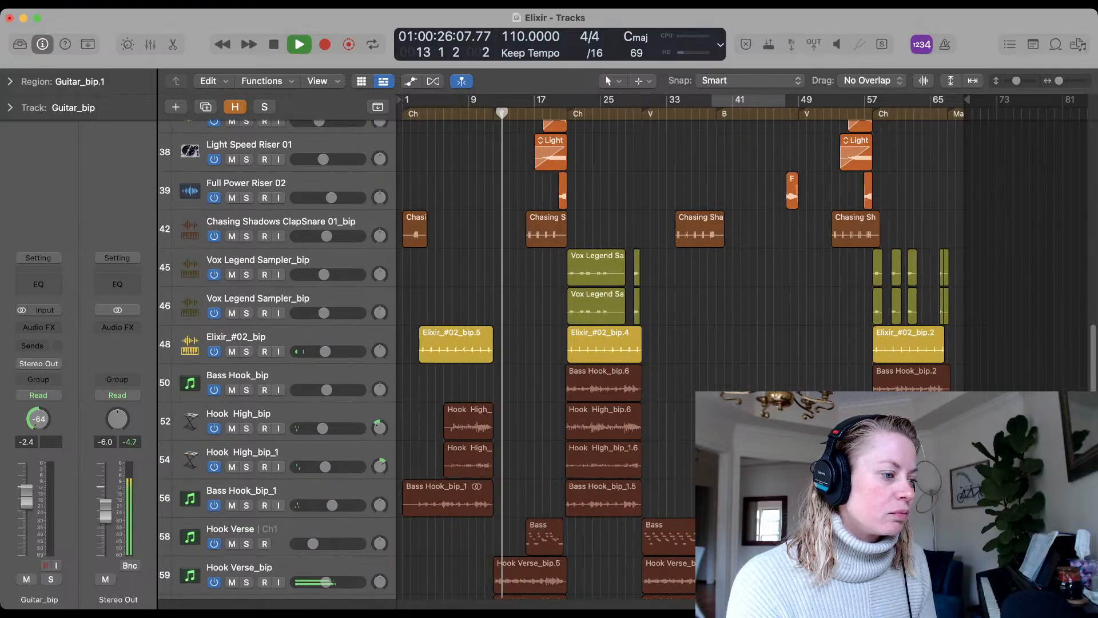
click(245, 475)
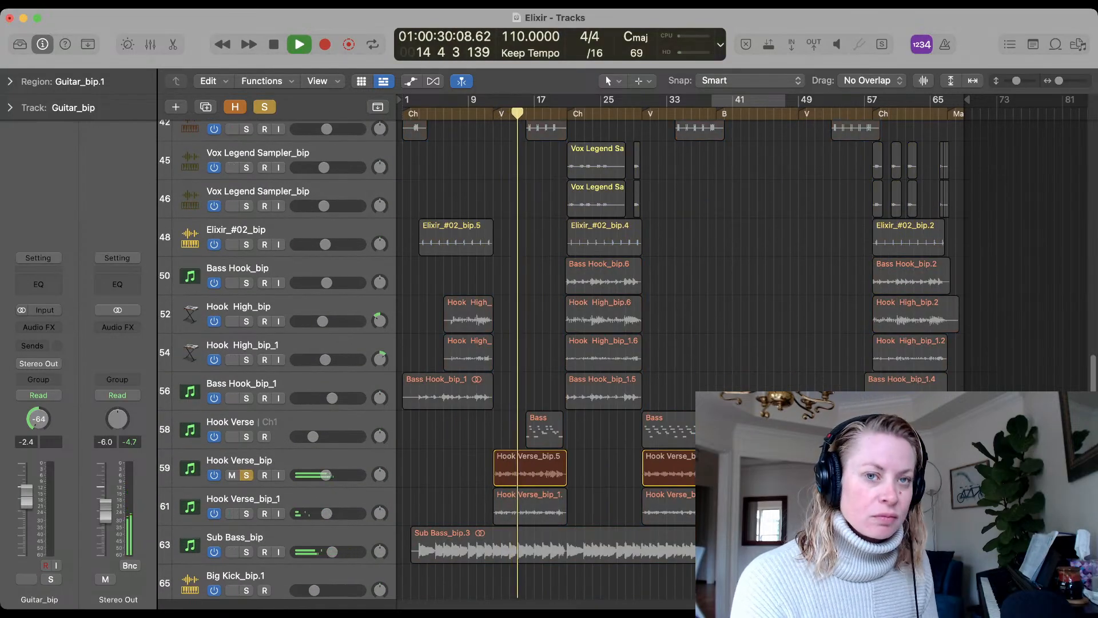
click(246, 475)
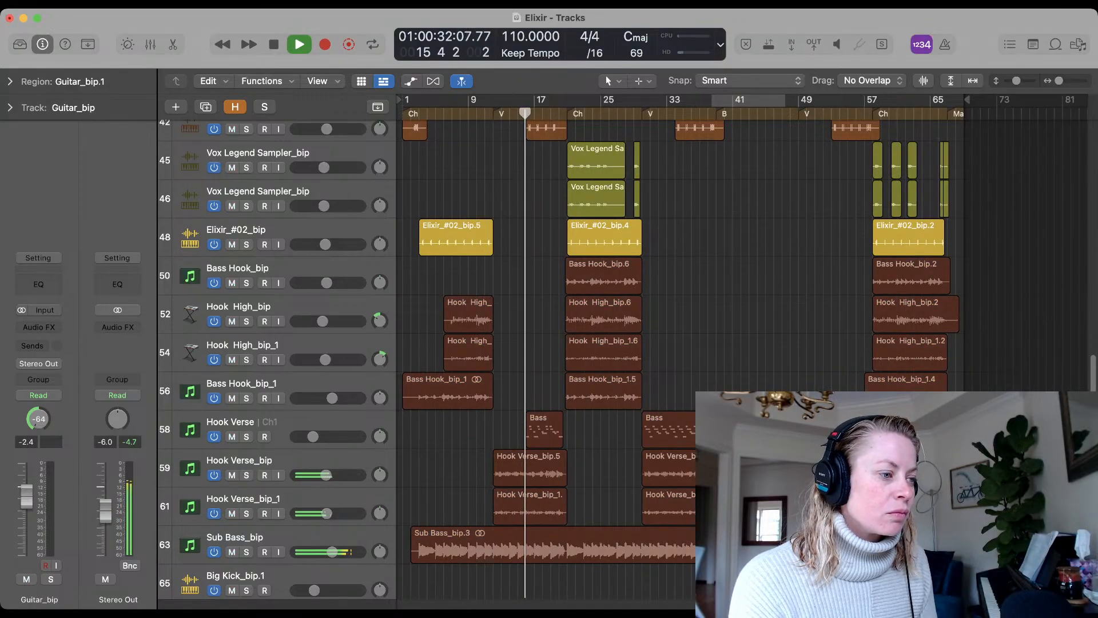
click(246, 513)
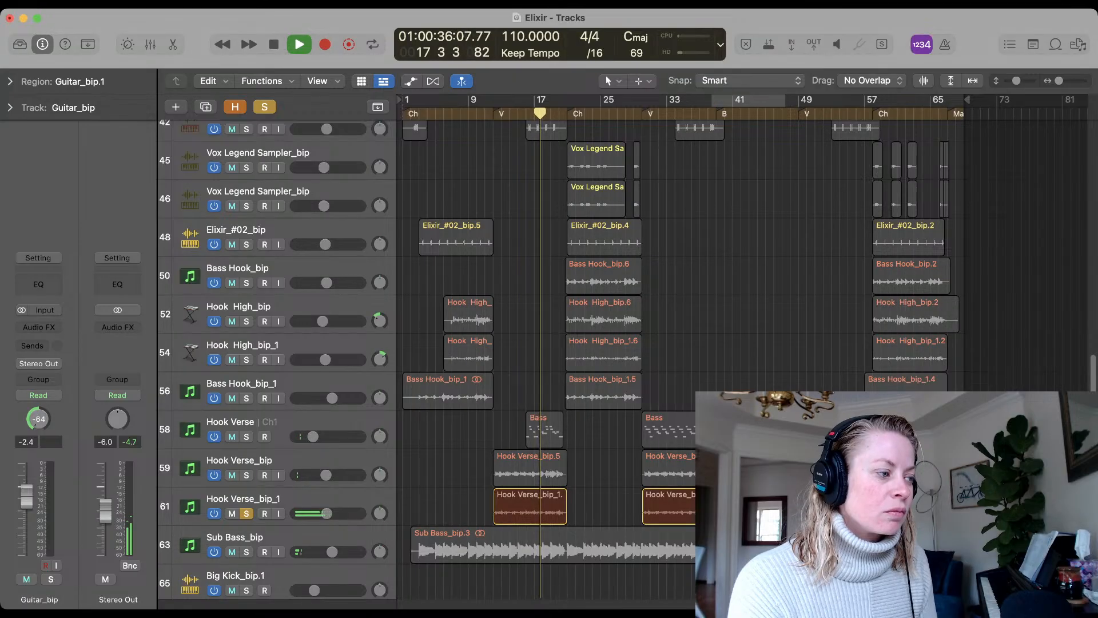
click(246, 514)
click(246, 552)
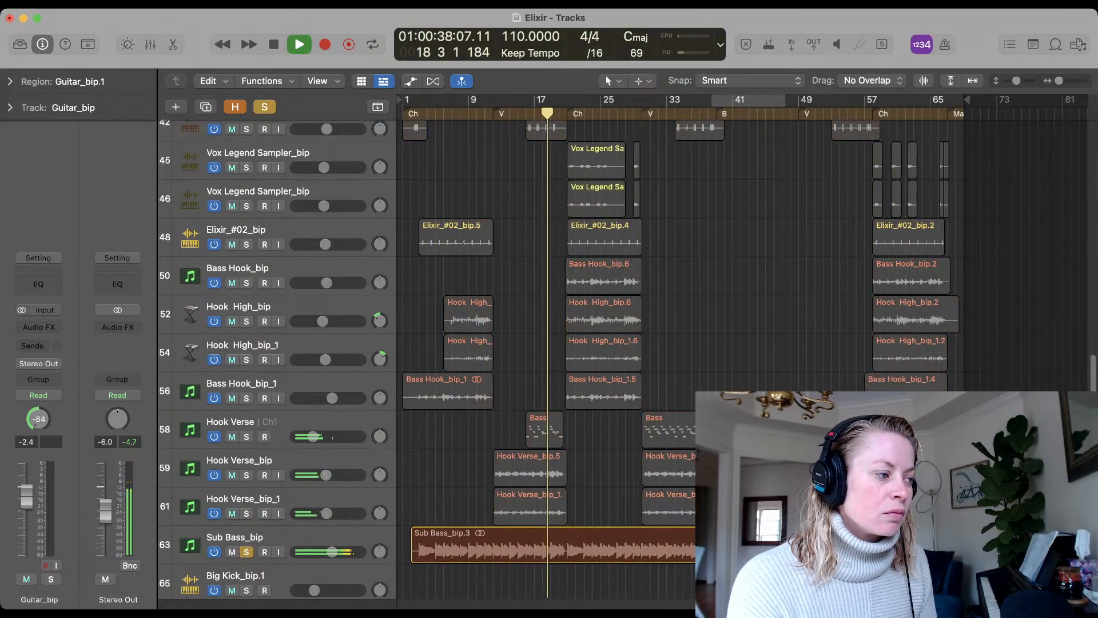
click(246, 552)
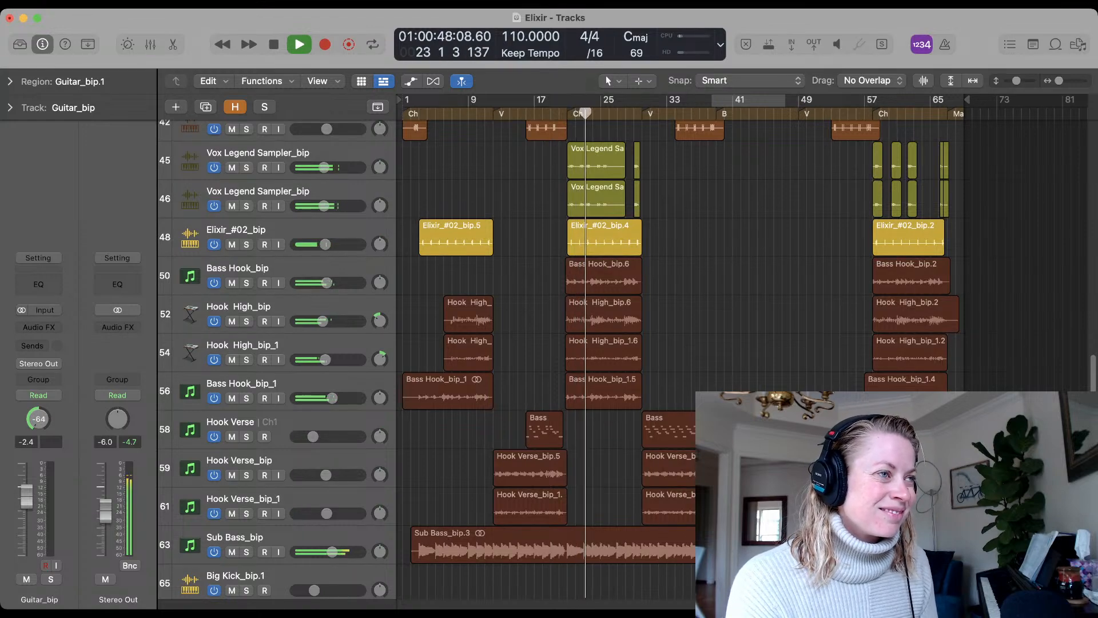
Audition the lower Vox Legend Sampler_bip track and Elixir_#02_bip in solo one after the other, turning each solo off again
key(s)
key(space)
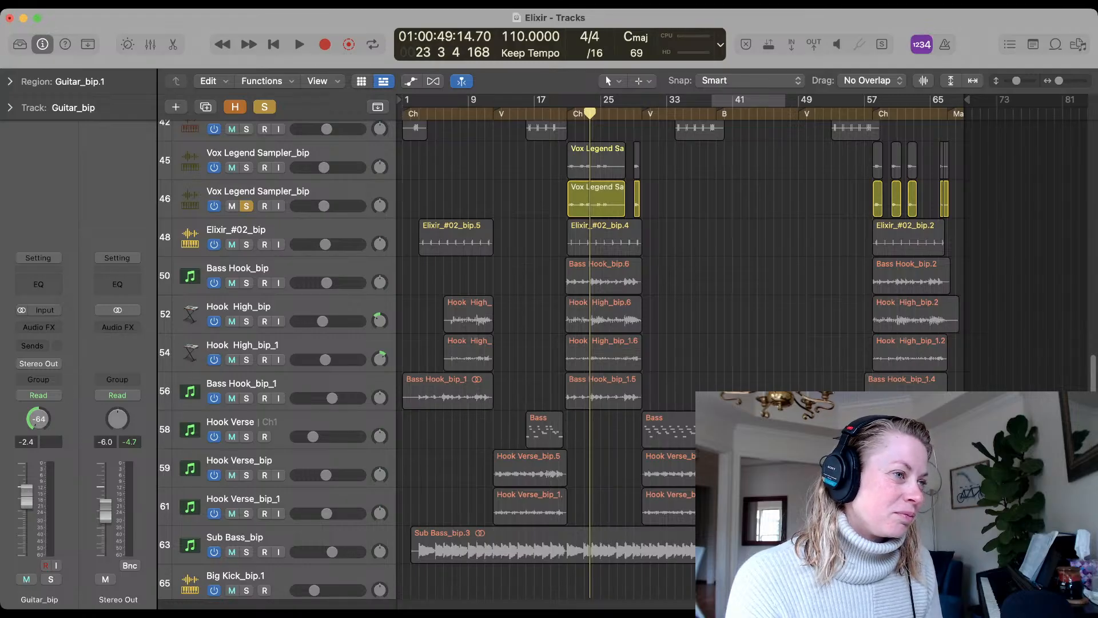
click(246, 206)
key(space)
click(247, 244)
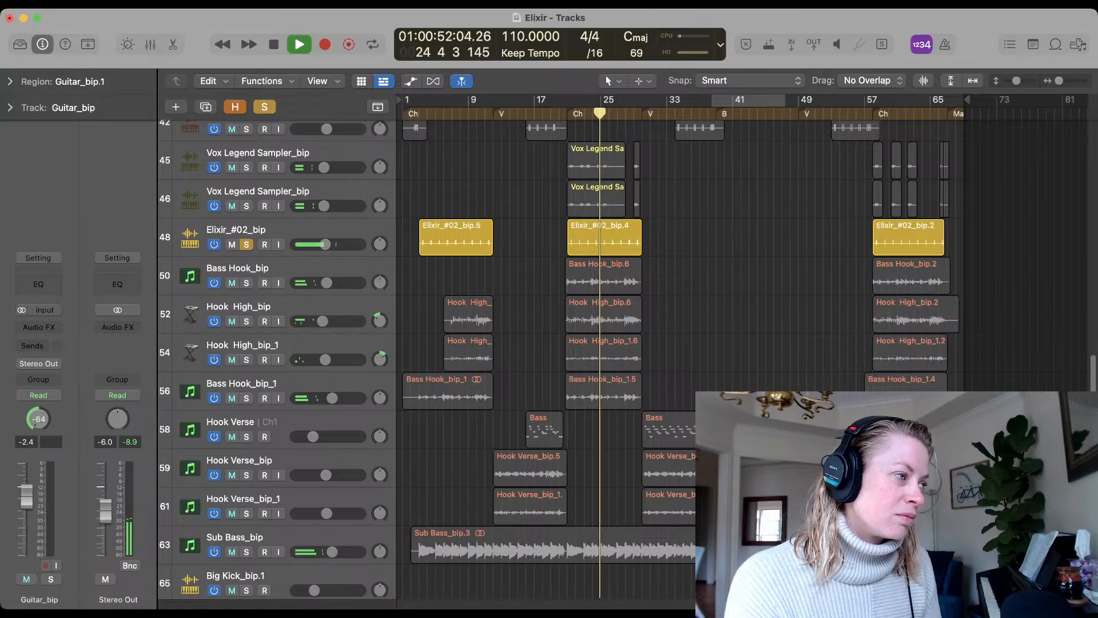
click(247, 244)
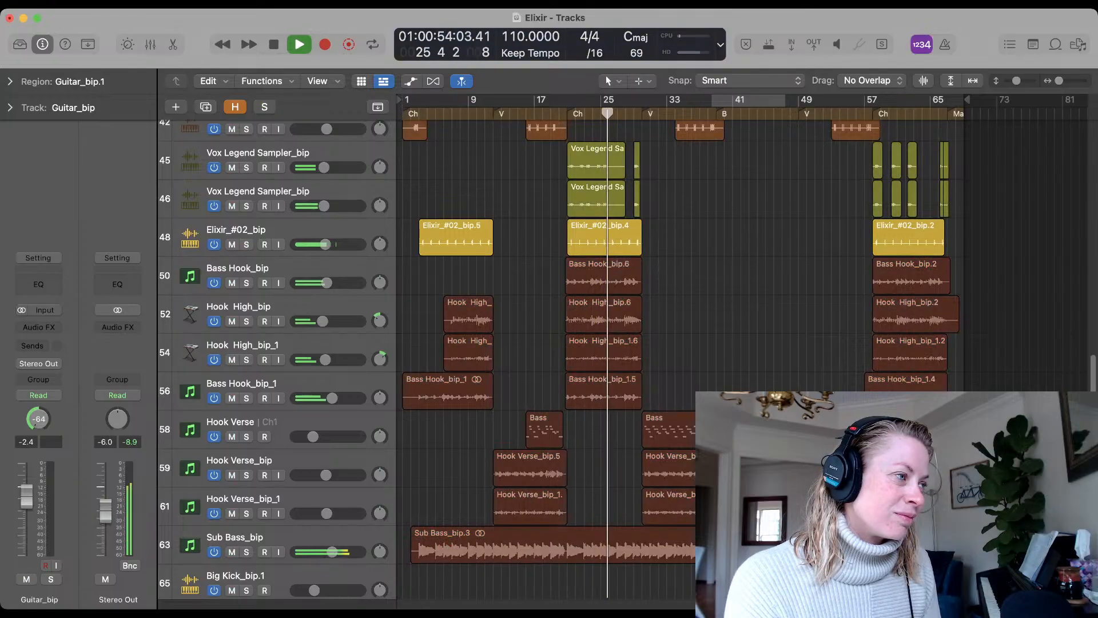
Solo and unsolo Bass Hook_bip and Hook High_bip in turn during playback, and stop playback
click(246, 283)
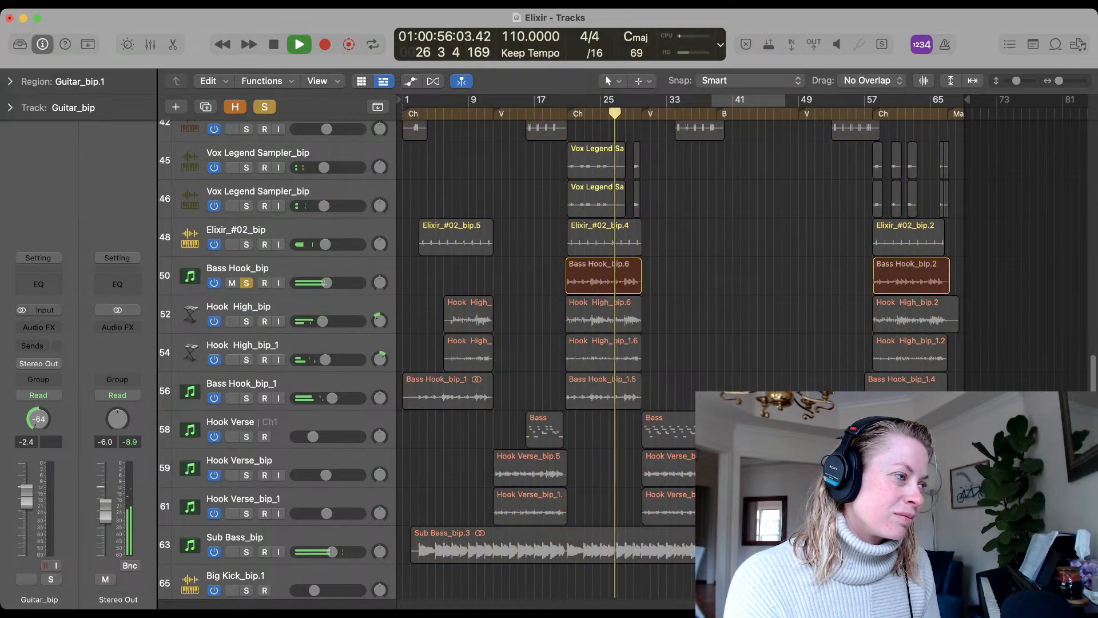
click(246, 283)
click(247, 322)
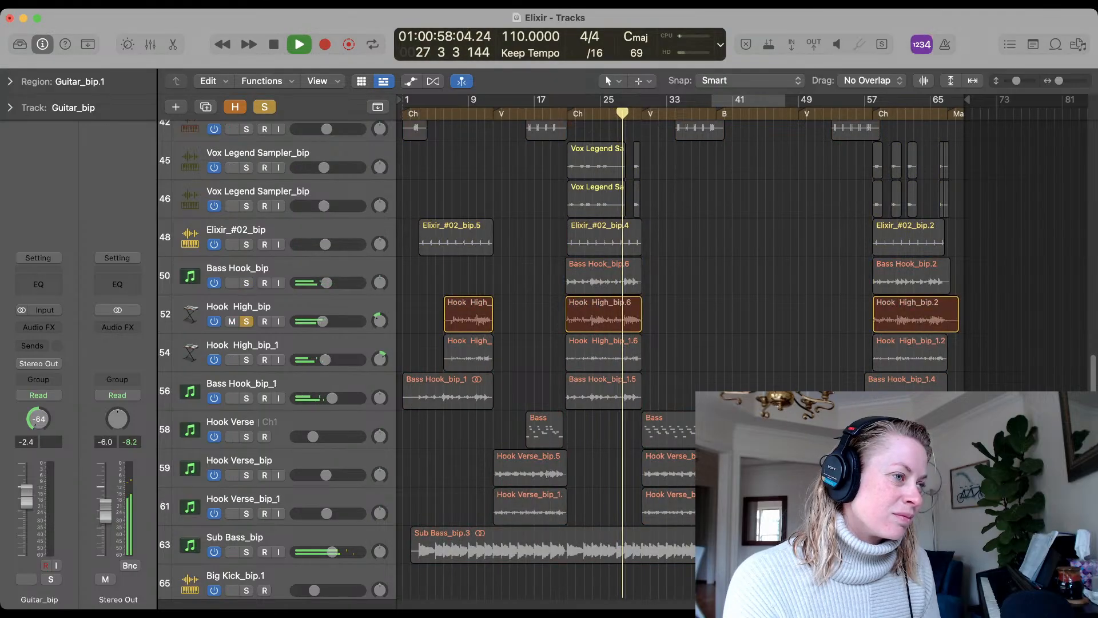
click(247, 322)
key(space)
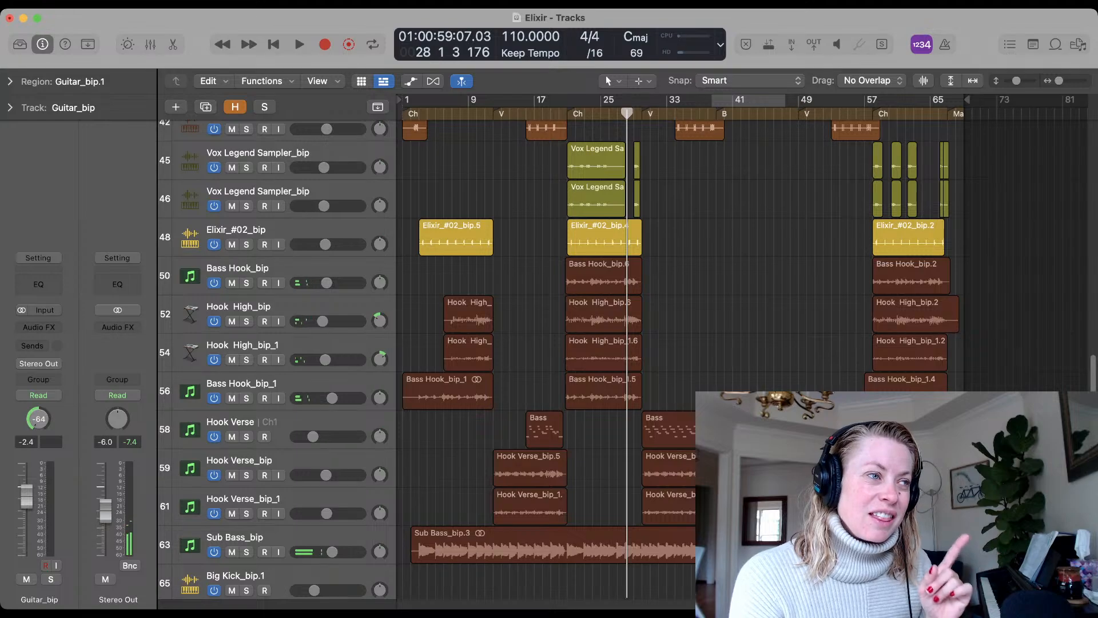
Resume playback, briefly mute Bass Hook Mid Synth_bip, leave it soloed and stop playback
scroll(572, 343, up, 15)
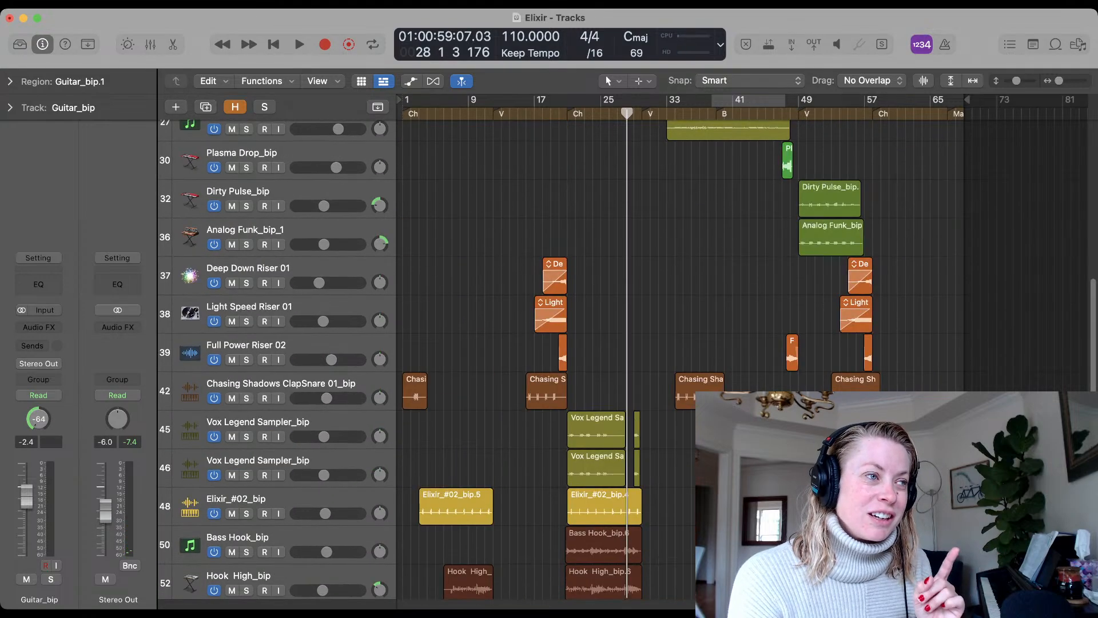
scroll(572, 343, up, 3)
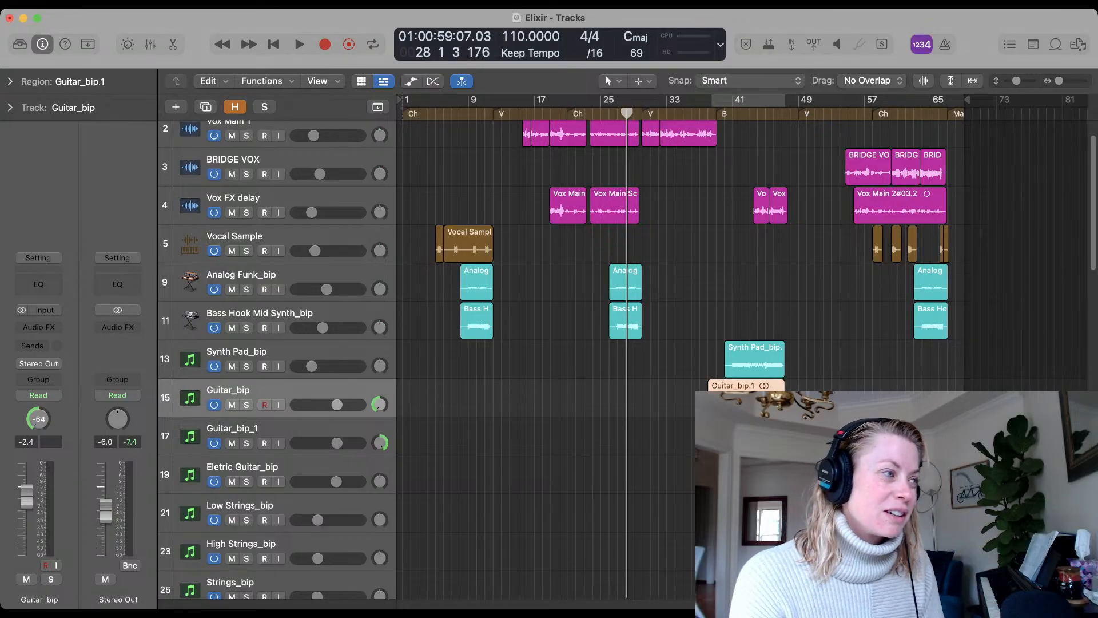
key(space)
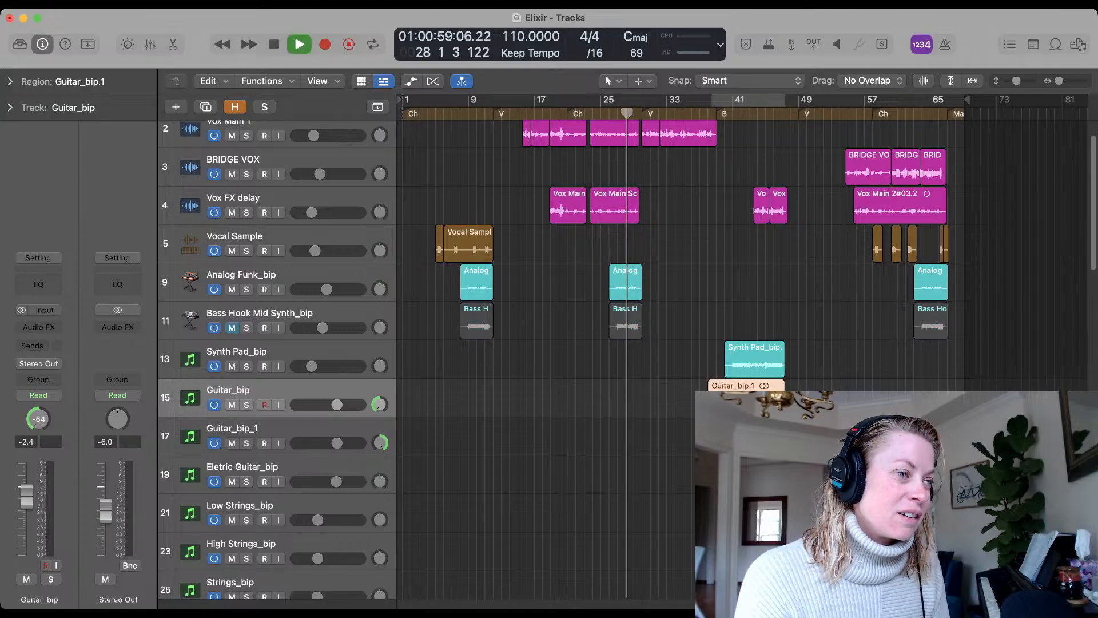
click(232, 328)
click(232, 328)
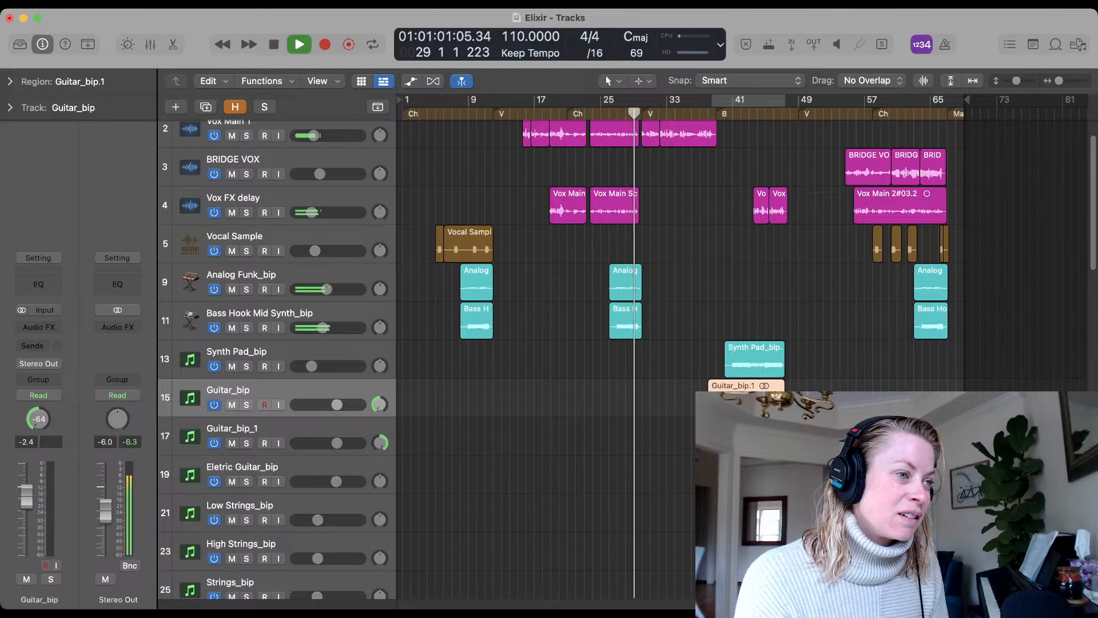
click(246, 328)
key(space)
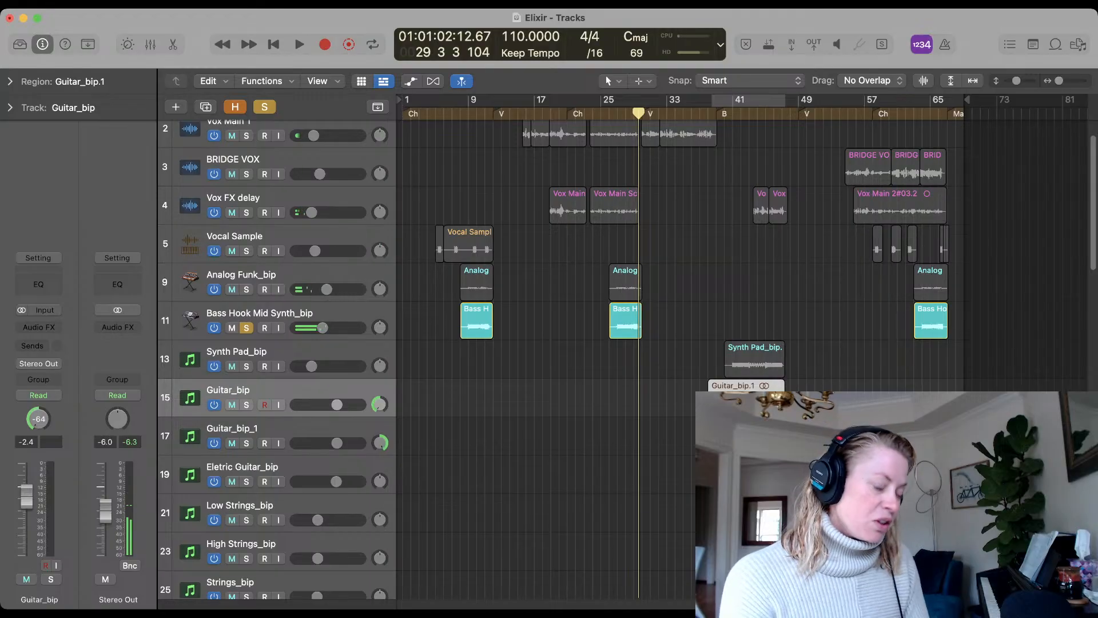
Look over the remaining tracks down to Kick_bip, and switch to Suno Studio to play the Untitled Project
scroll(572, 343, down, 15)
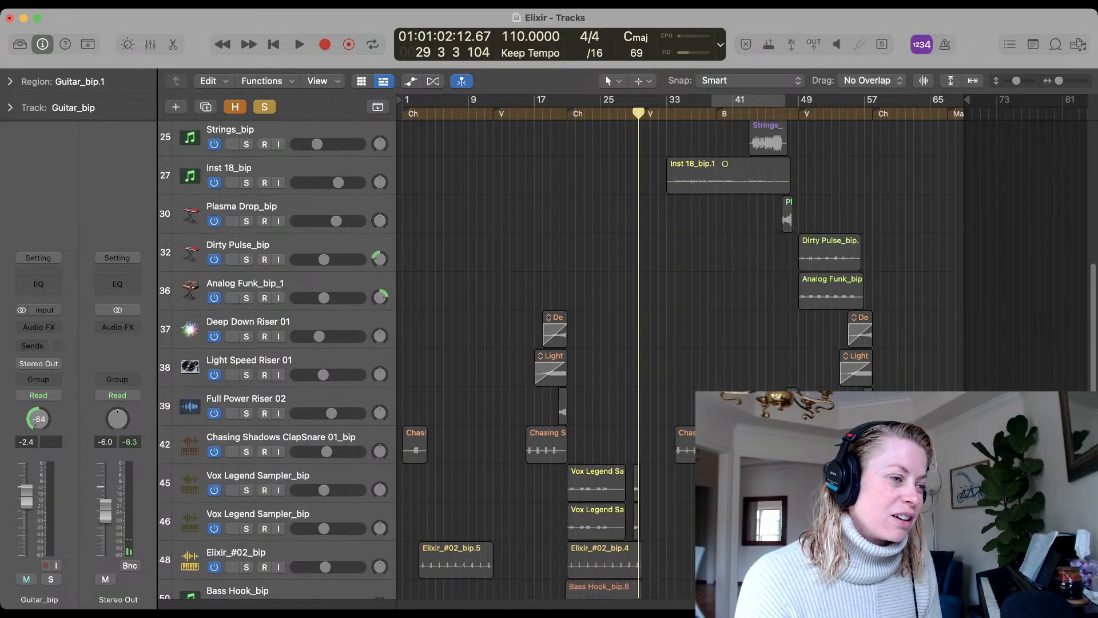
scroll(572, 343, down, 8)
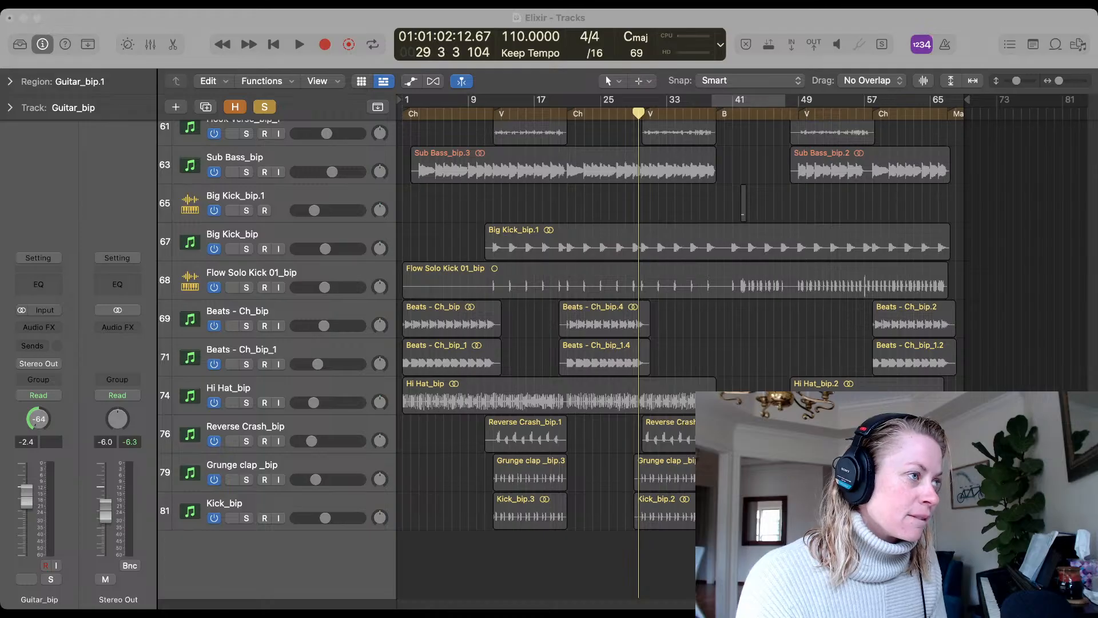
key(super+Tab)
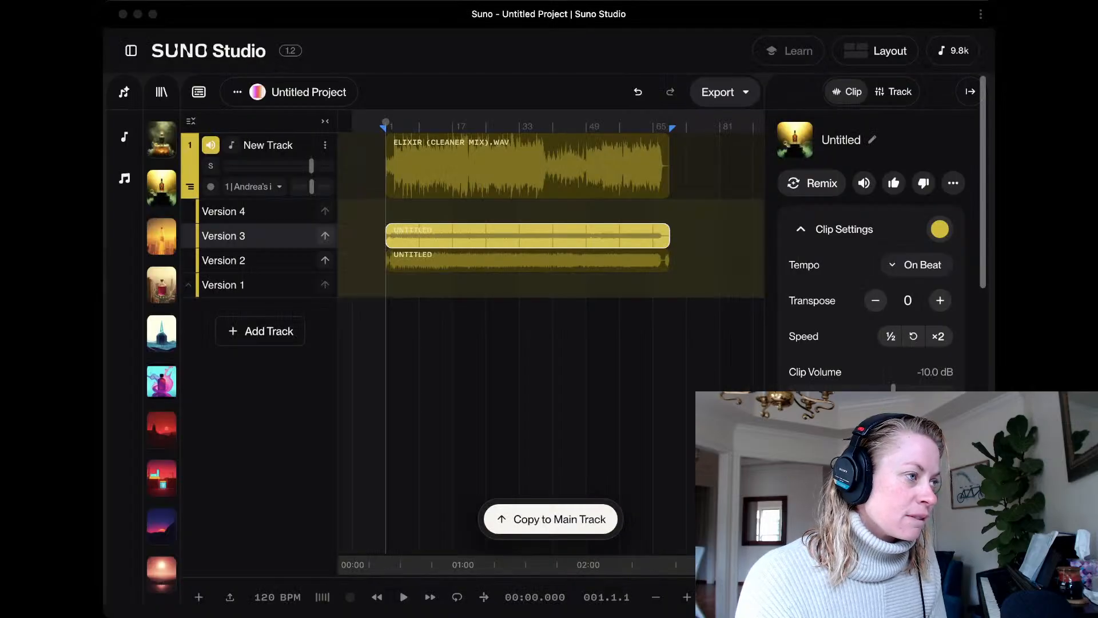
key(space)
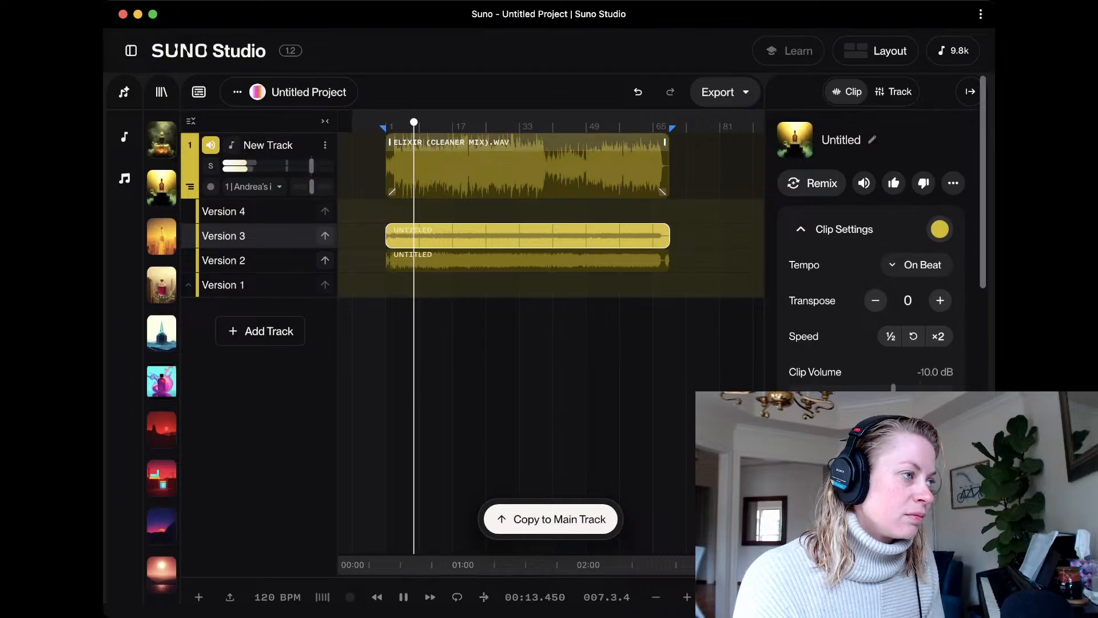
Compare the Elixir (cleaner mix).wav clip with the Version 3 and Version 2 takes by switching between them during playback
click(527, 147)
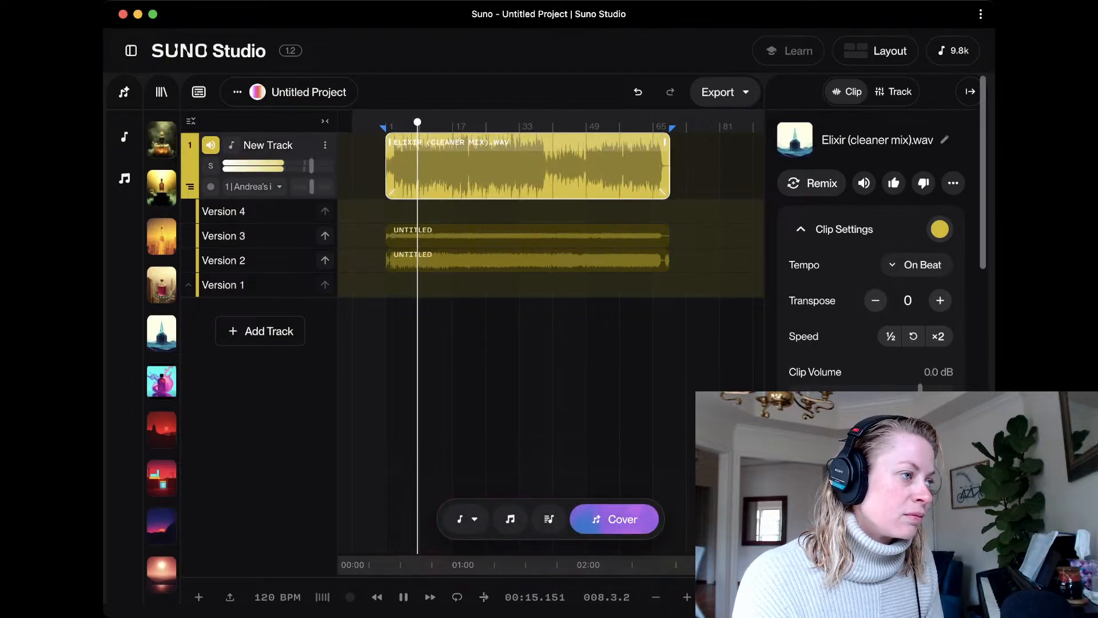
click(526, 235)
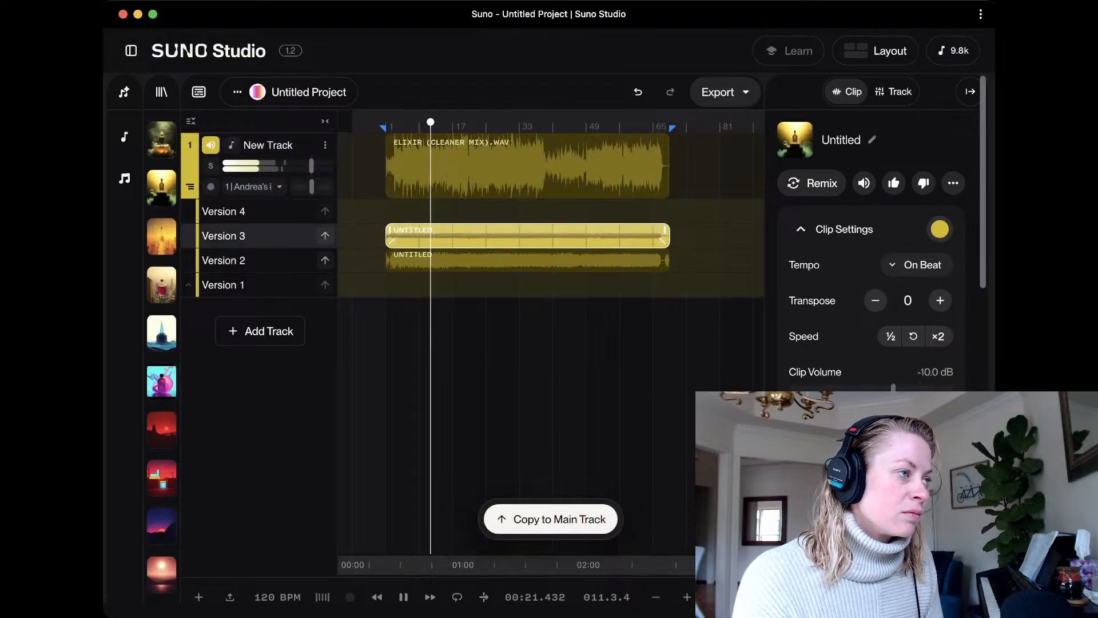
click(527, 166)
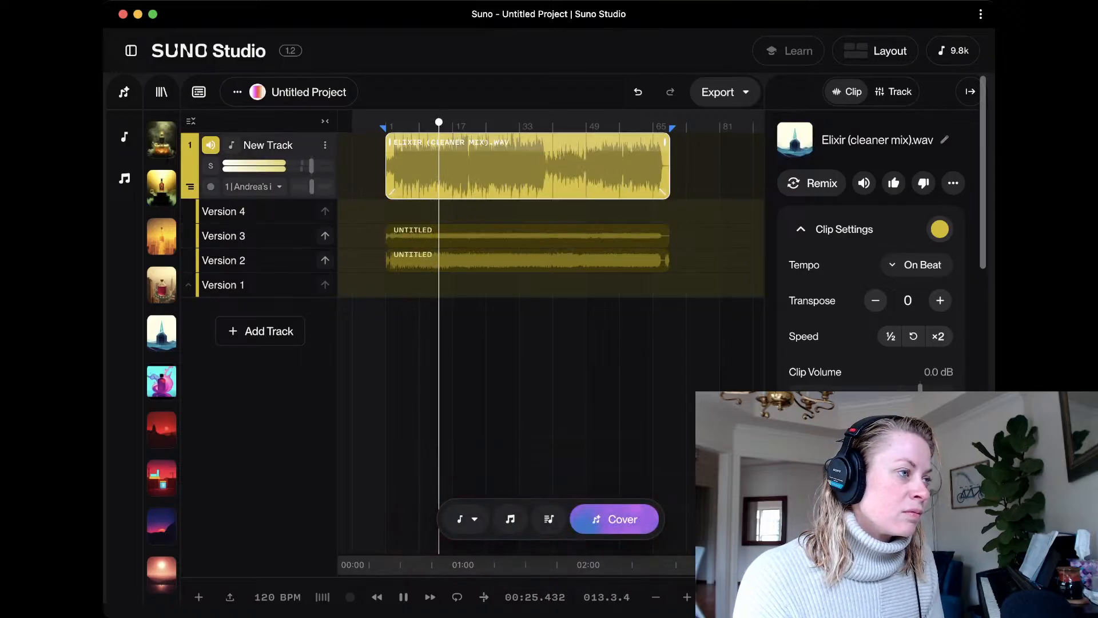
click(526, 235)
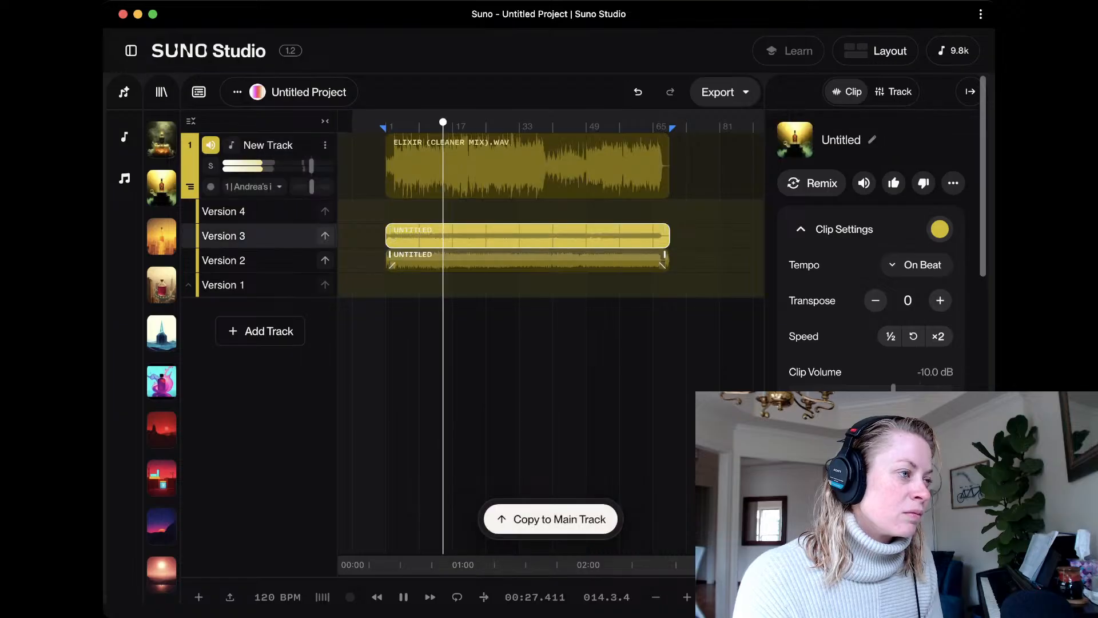
click(527, 260)
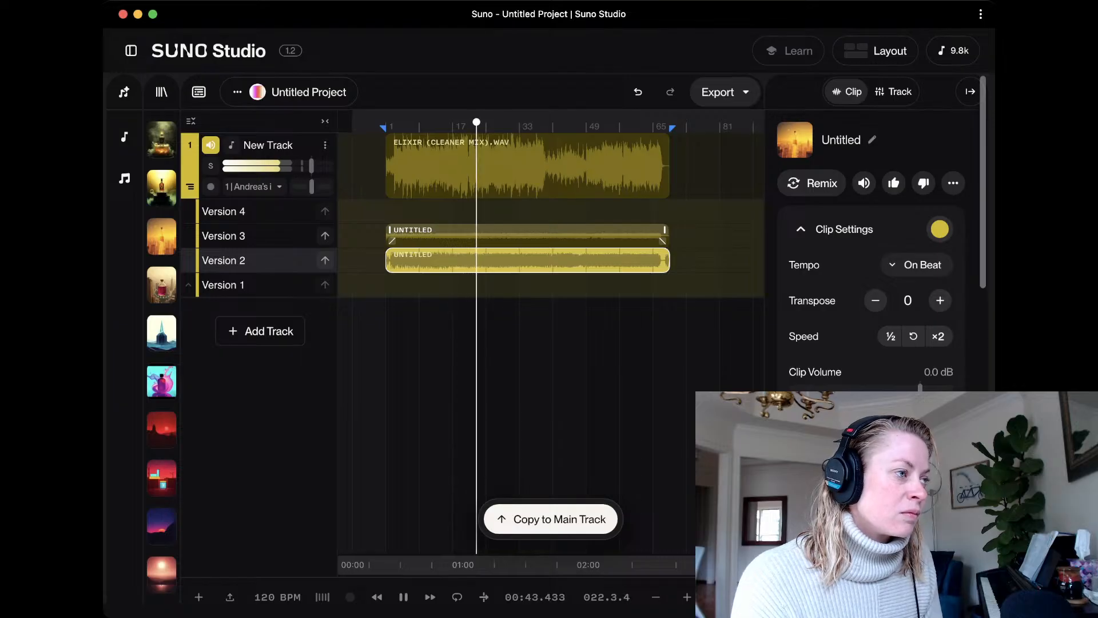
click(526, 235)
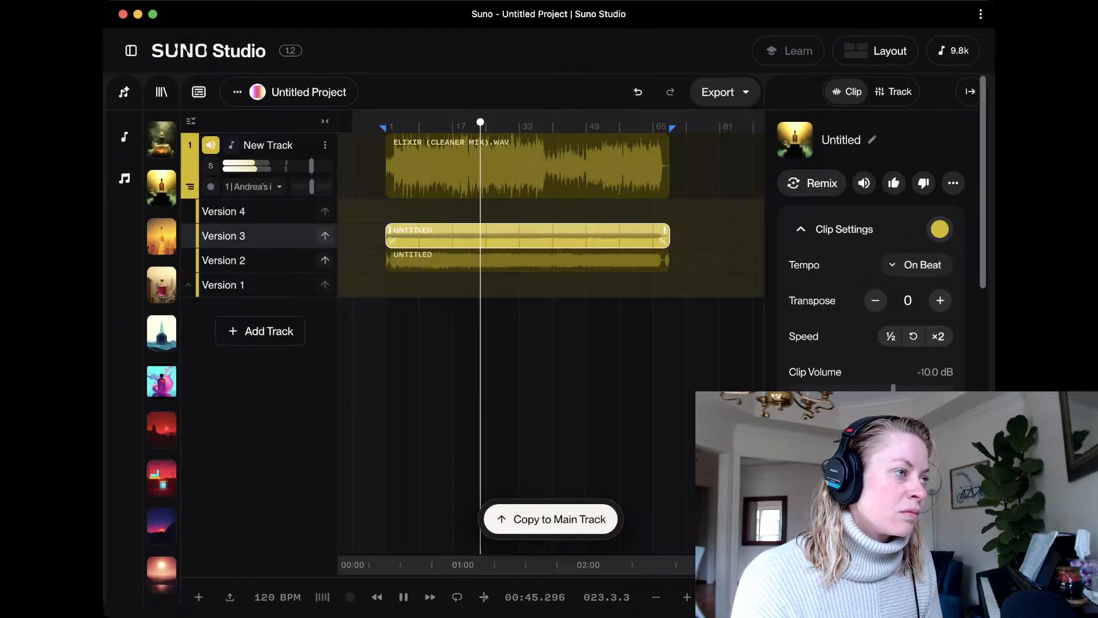
Switch playback between the Elixir (cleaner mix).wav clip and the Version 2 take, and stop playback
click(526, 166)
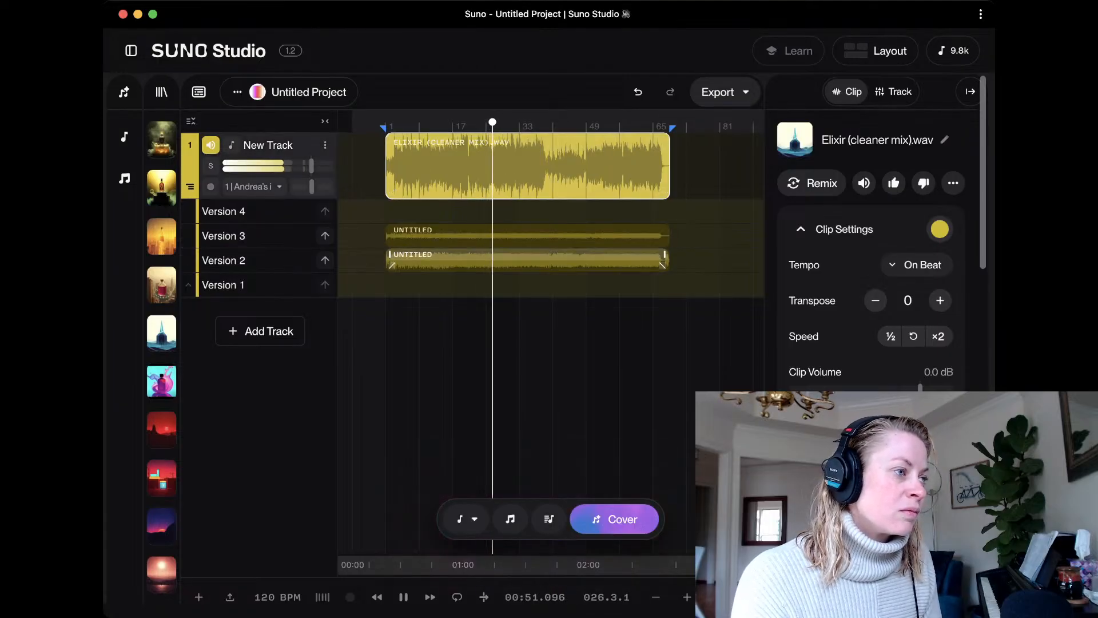
click(526, 260)
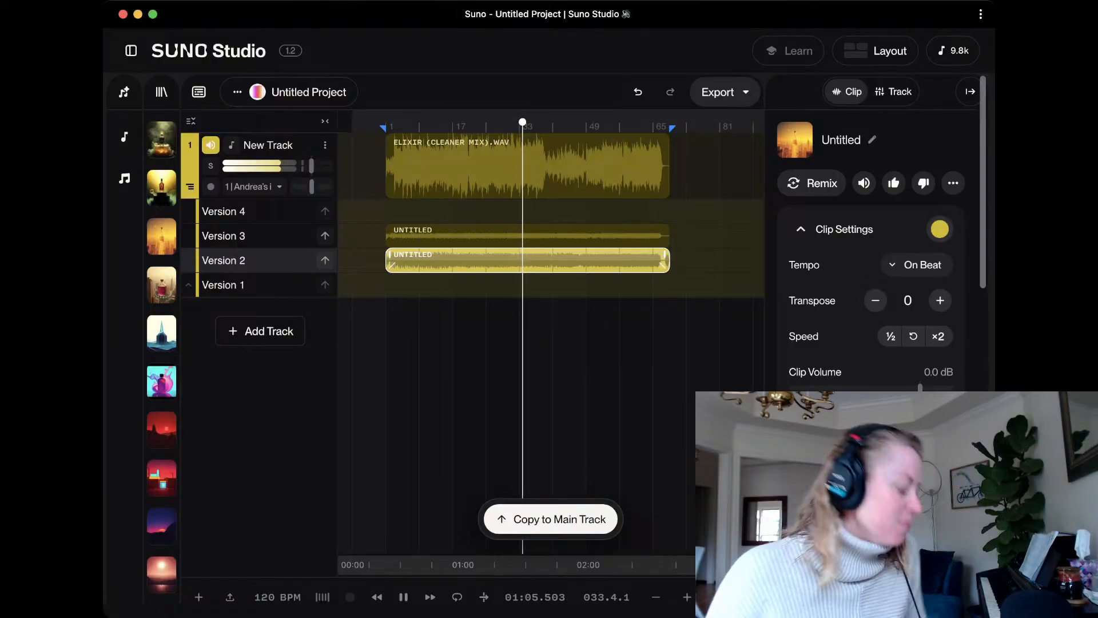
key(space)
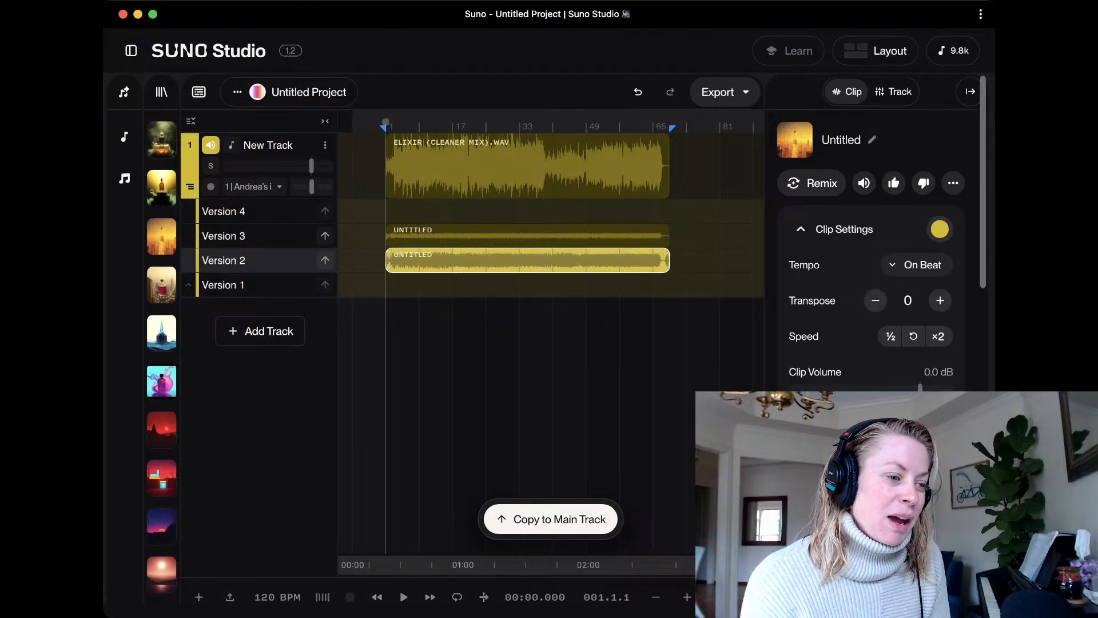
Compare Version 3, Version 2 and the Elixir clip near the song's end, replaying from bar 57, and stop playback
scroll(869, 229, down, 10)
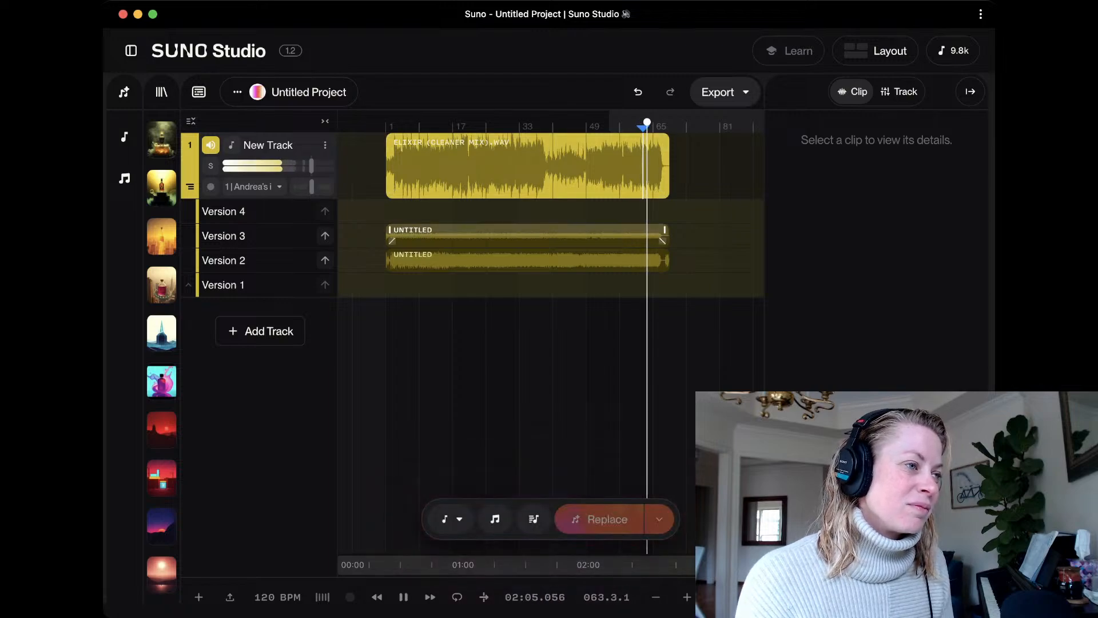
click(631, 231)
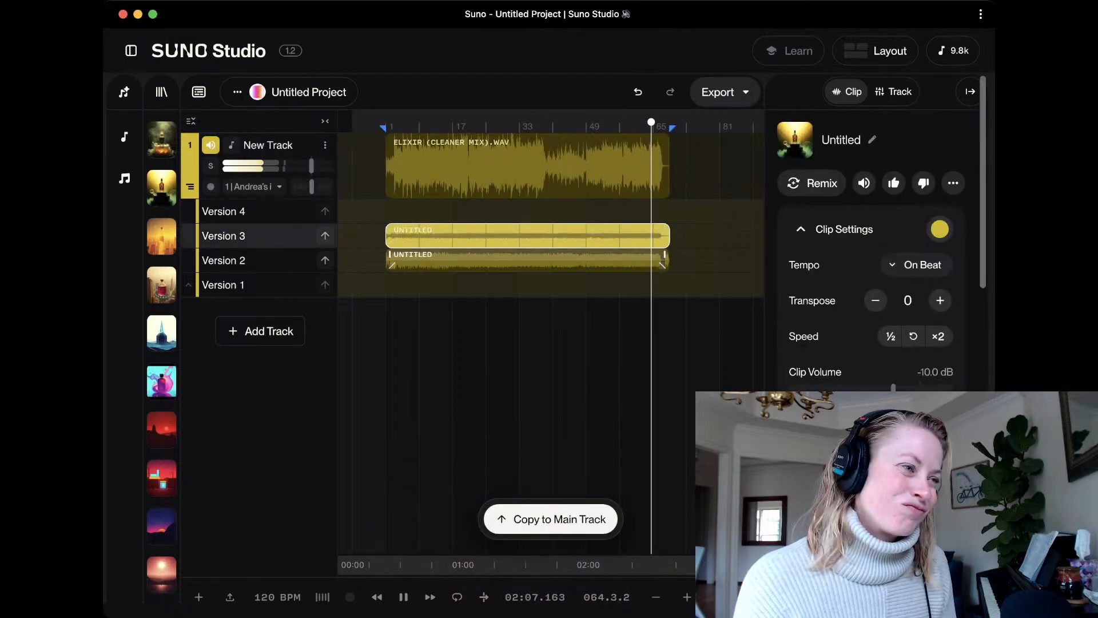
click(631, 257)
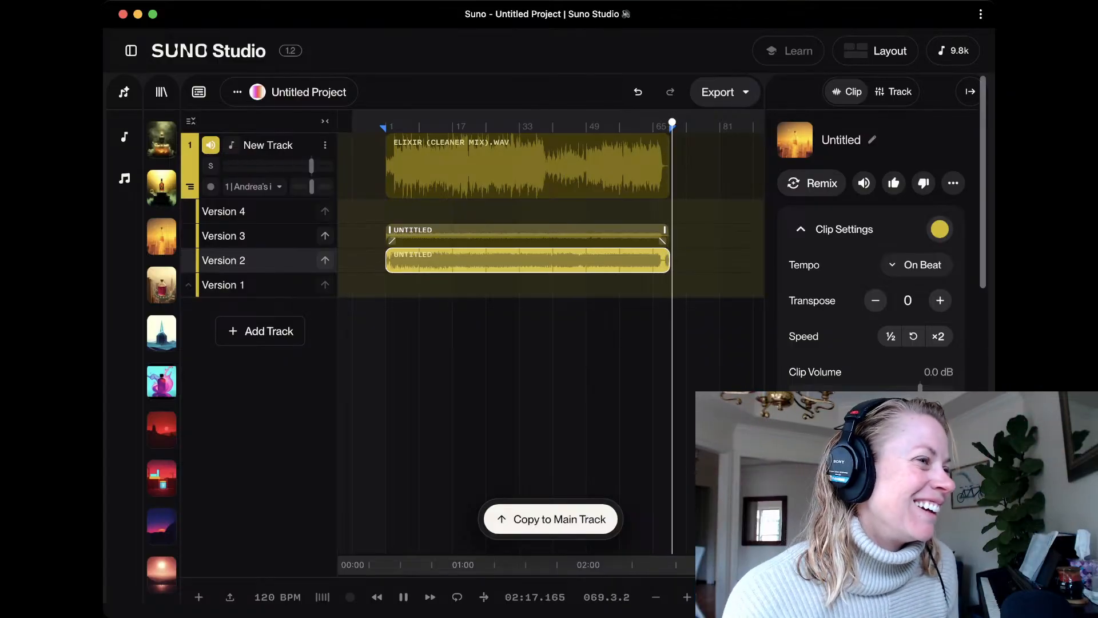
click(620, 171)
key(space)
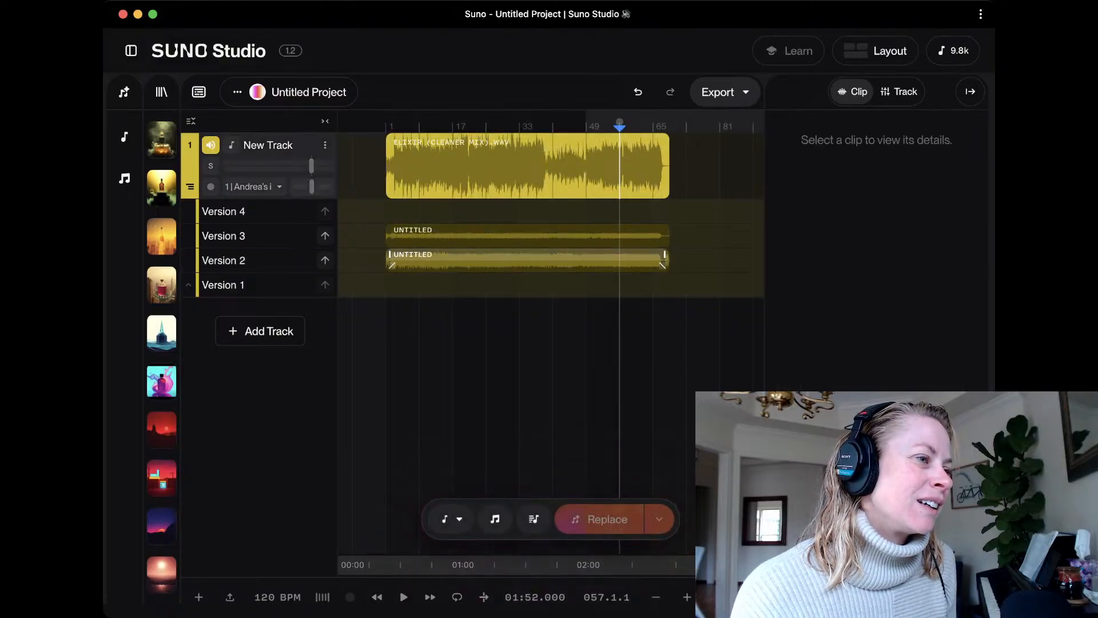
key(space)
click(620, 256)
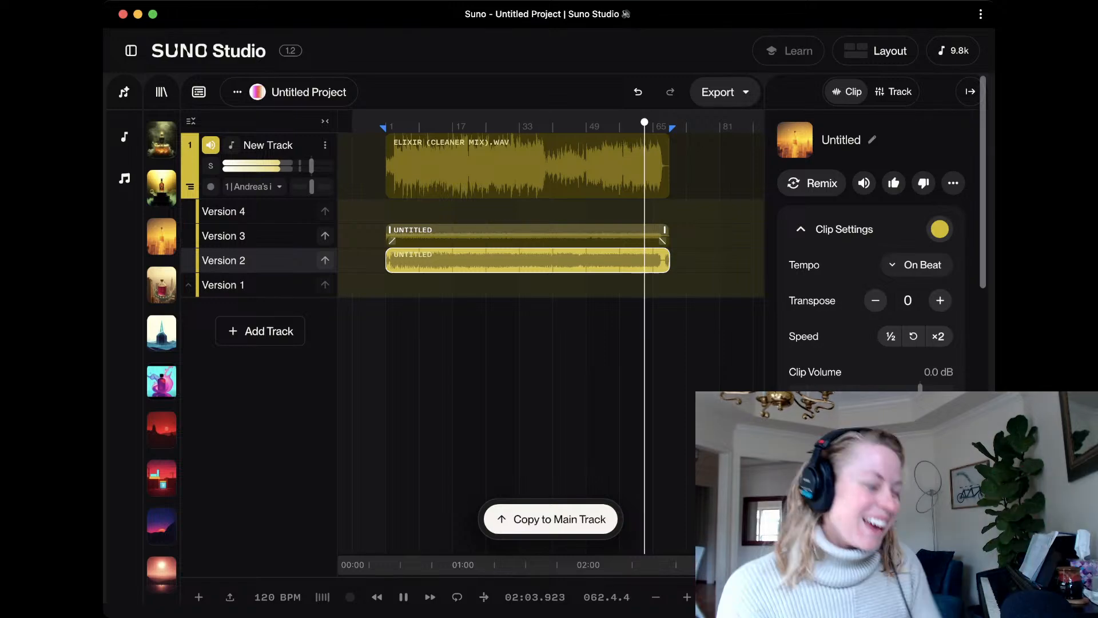
key(space)
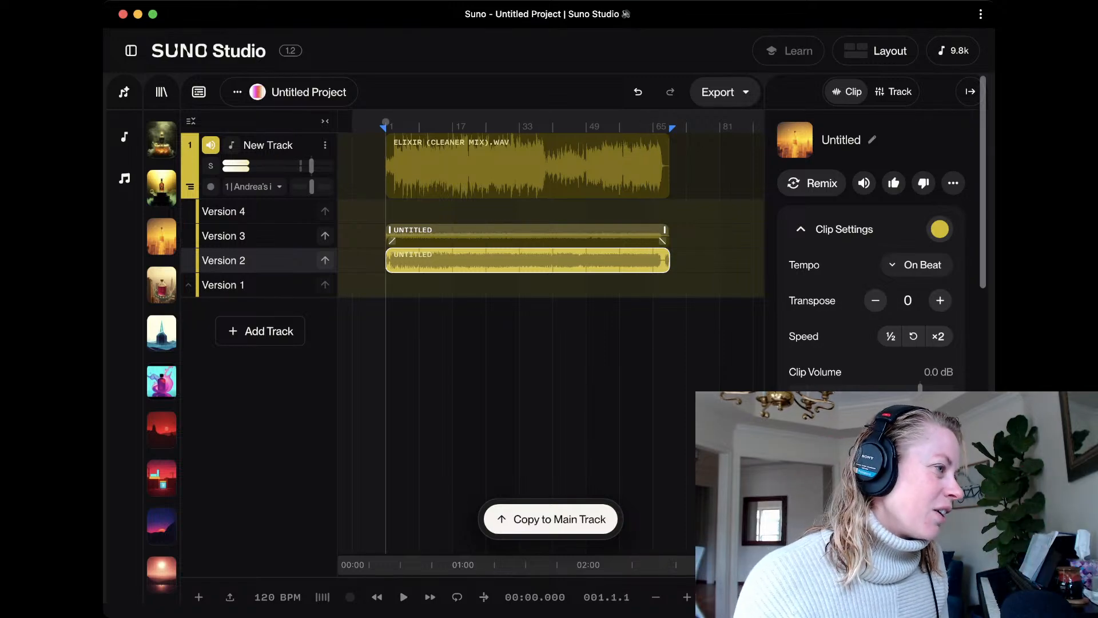
Add the two purple night-city Untitled covers from the library to the empty Version 1 and Version 4 lanes at the song's start
click(257, 212)
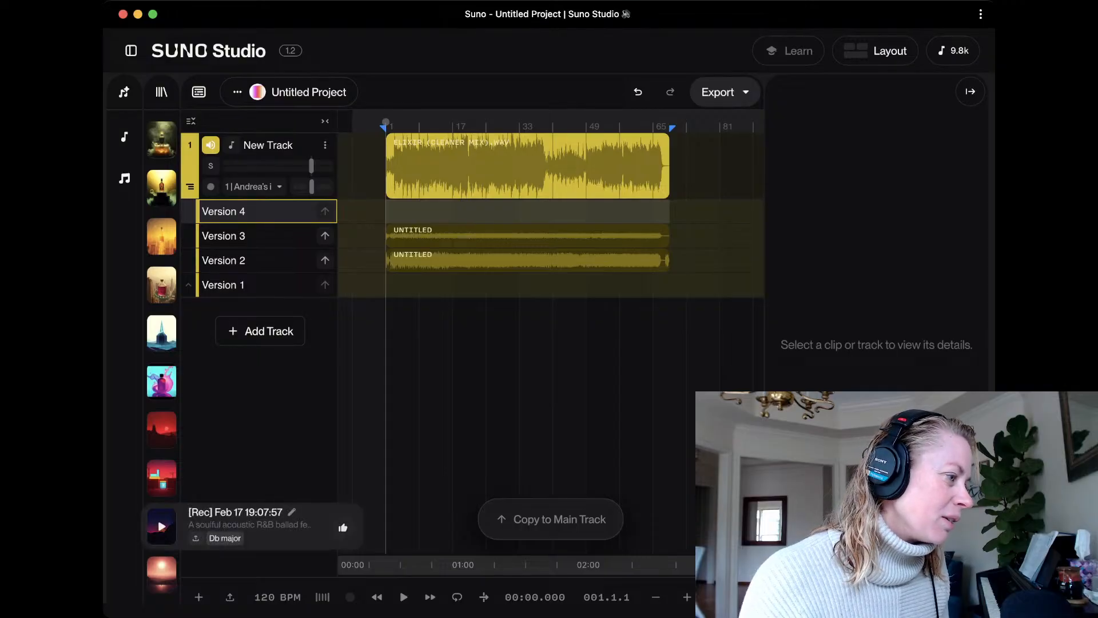
scroll(162, 526, down, 7)
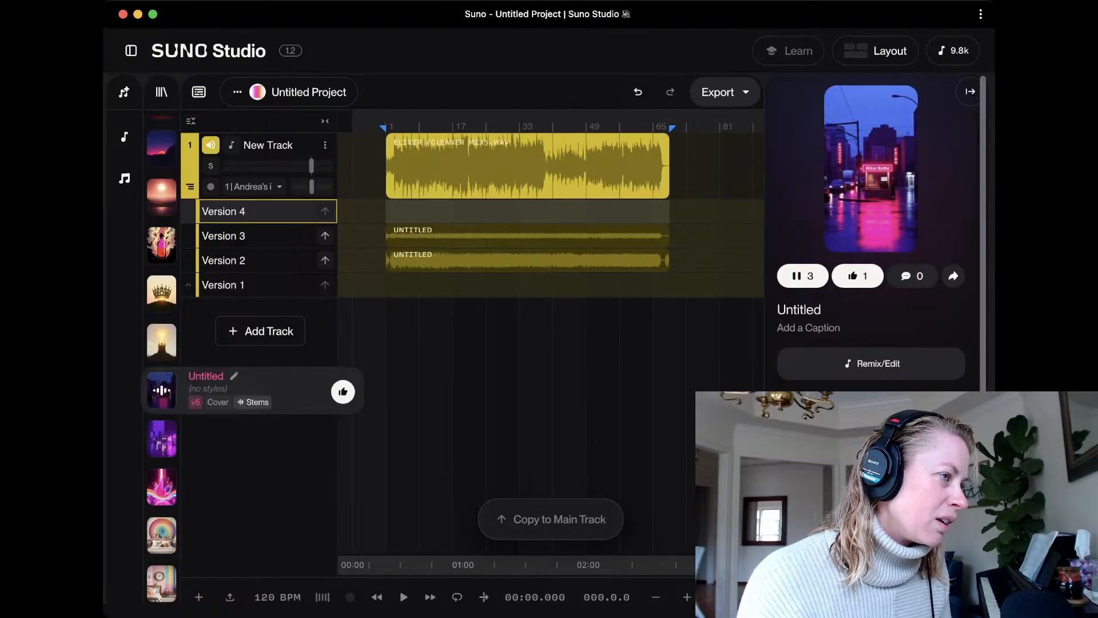
drag(161, 390, 389, 285)
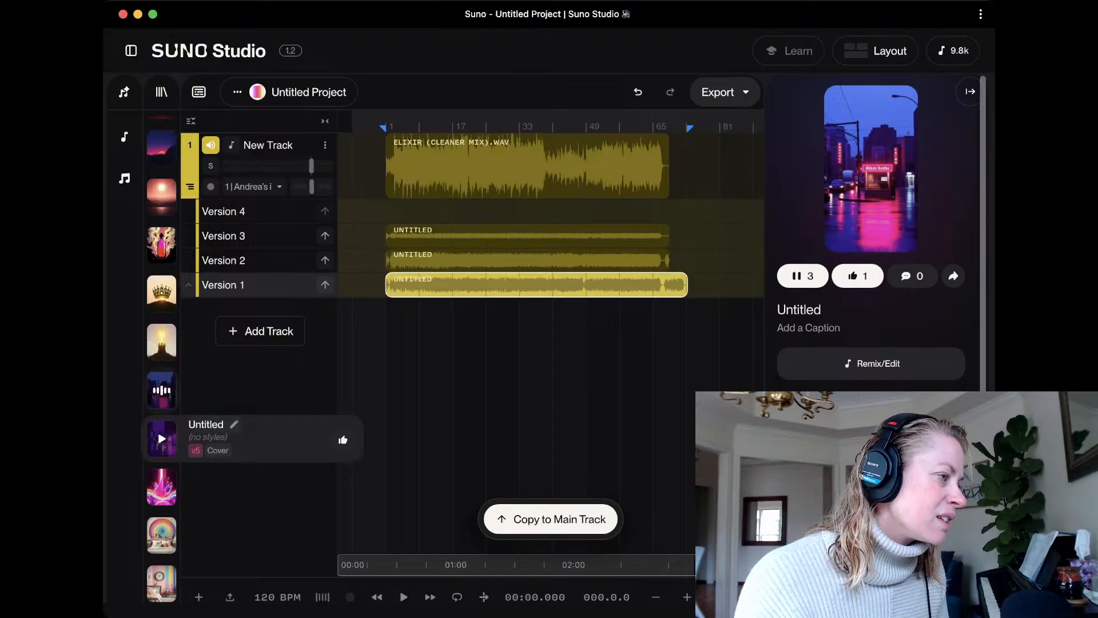
drag(161, 439, 410, 211)
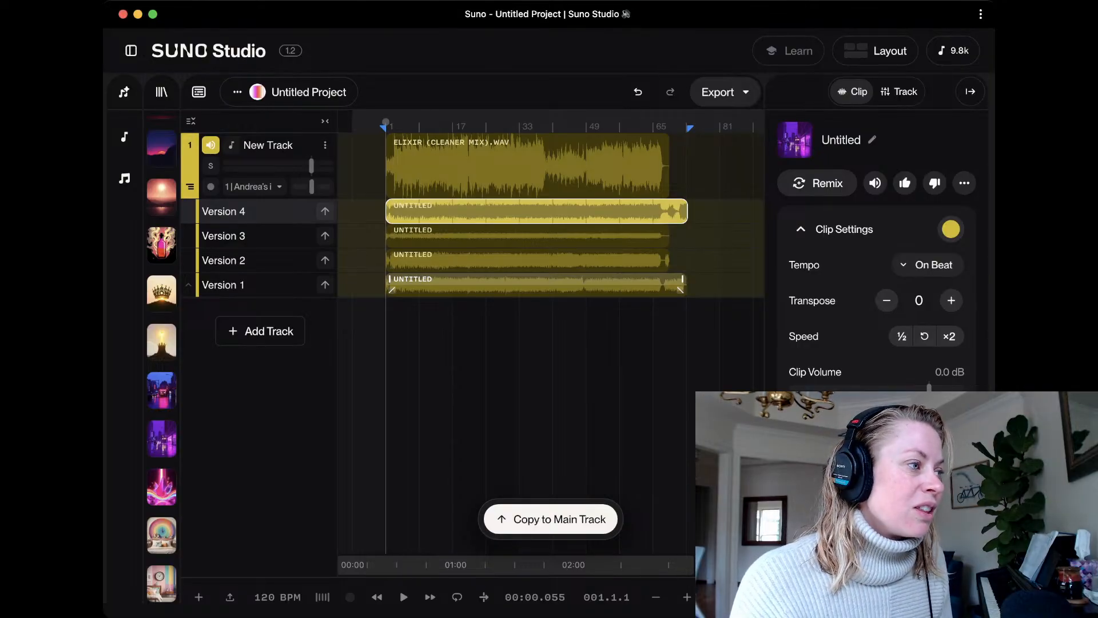
Play the song from the start and compare the Version 1 take with the Elixir (cleaner mix).wav clip
key(space)
click(536, 282)
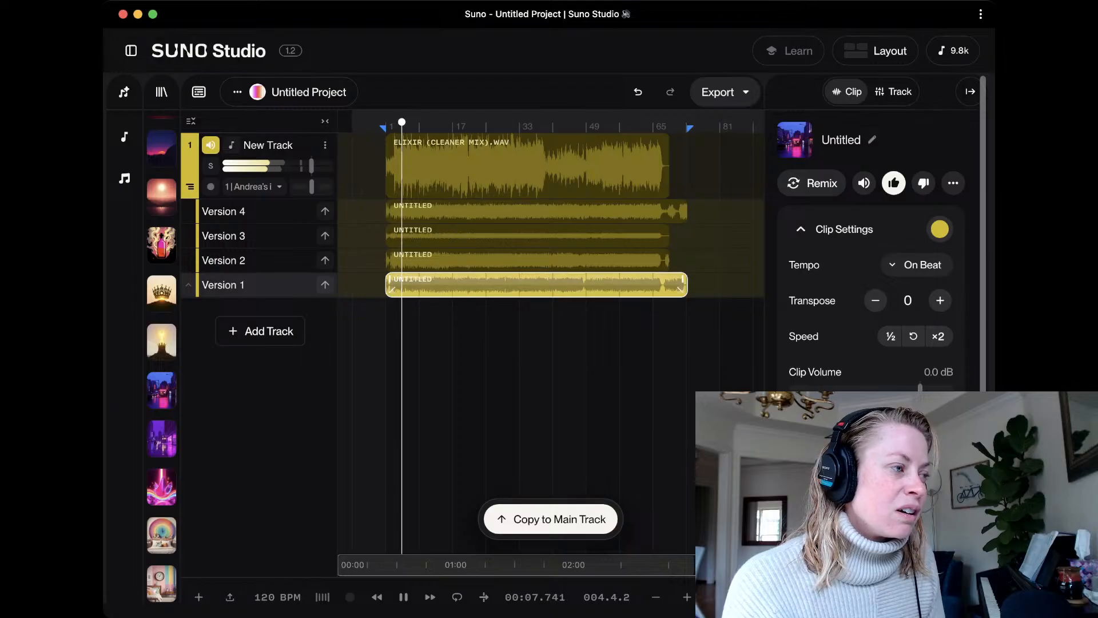
key(space)
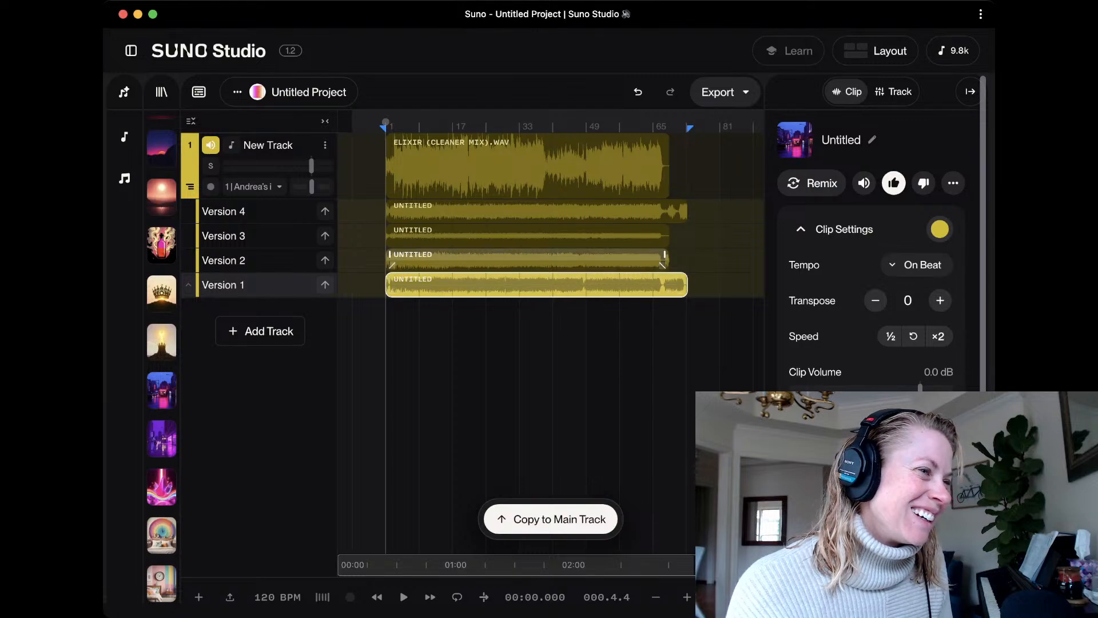
key(space)
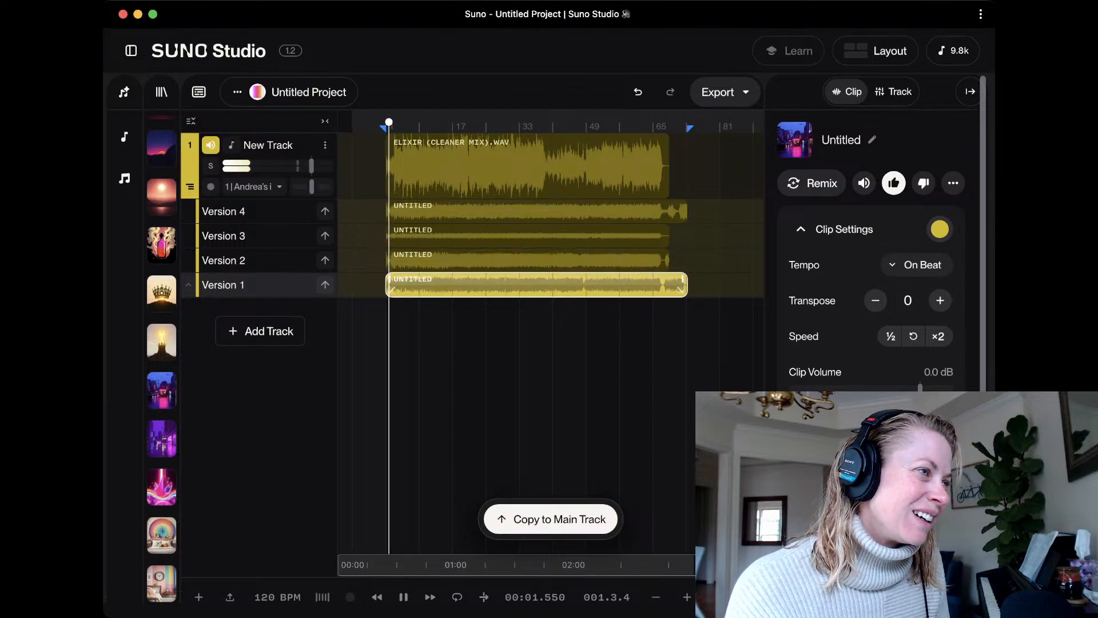
click(453, 143)
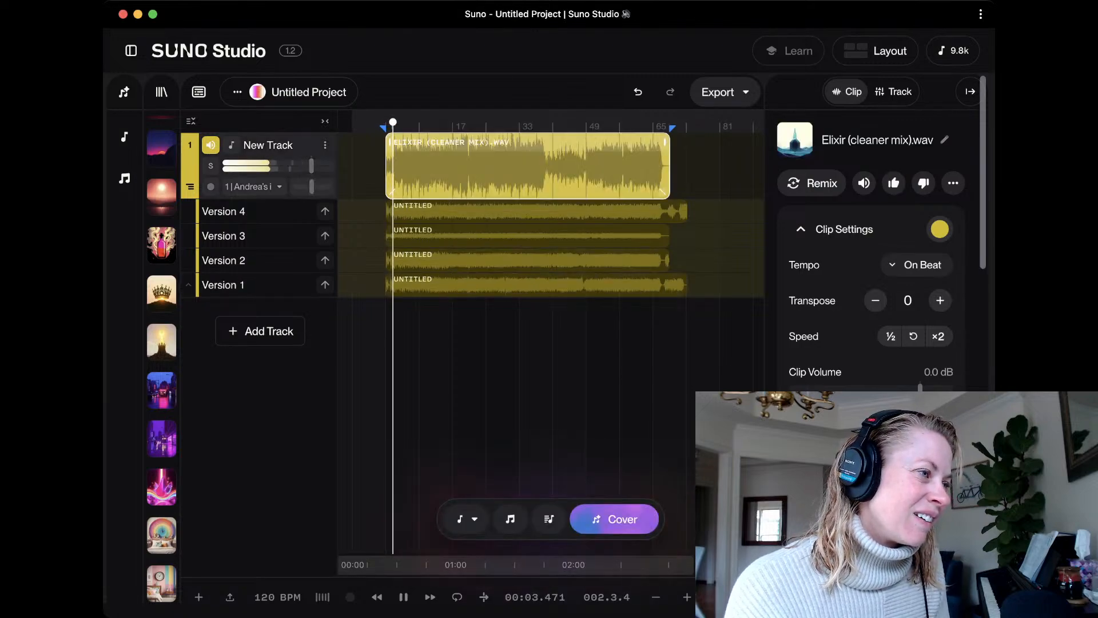
click(452, 171)
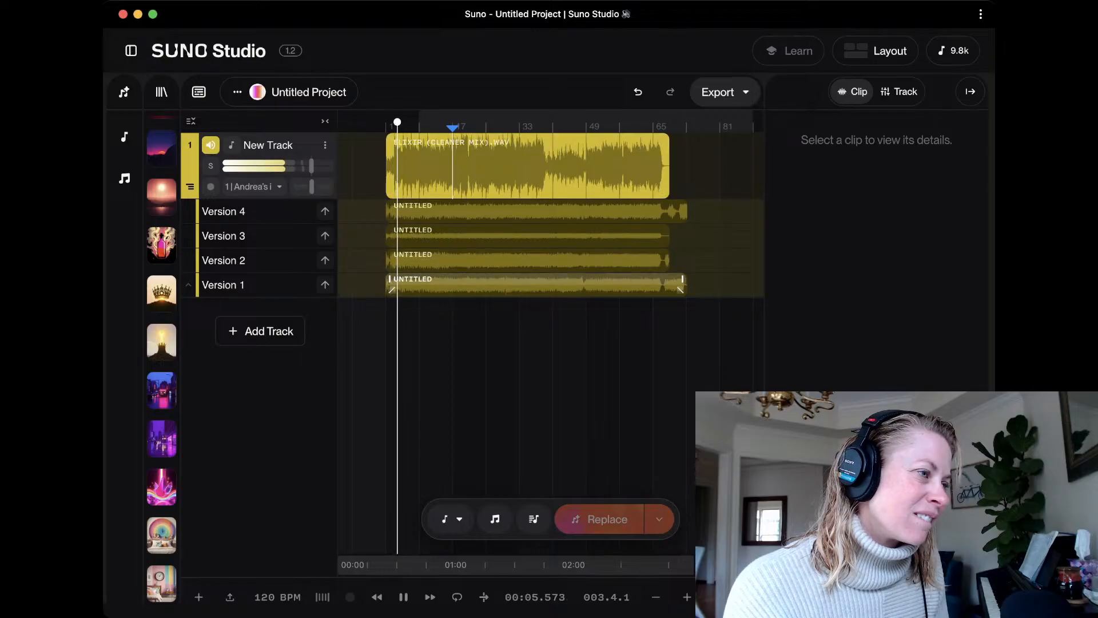
click(452, 286)
click(453, 286)
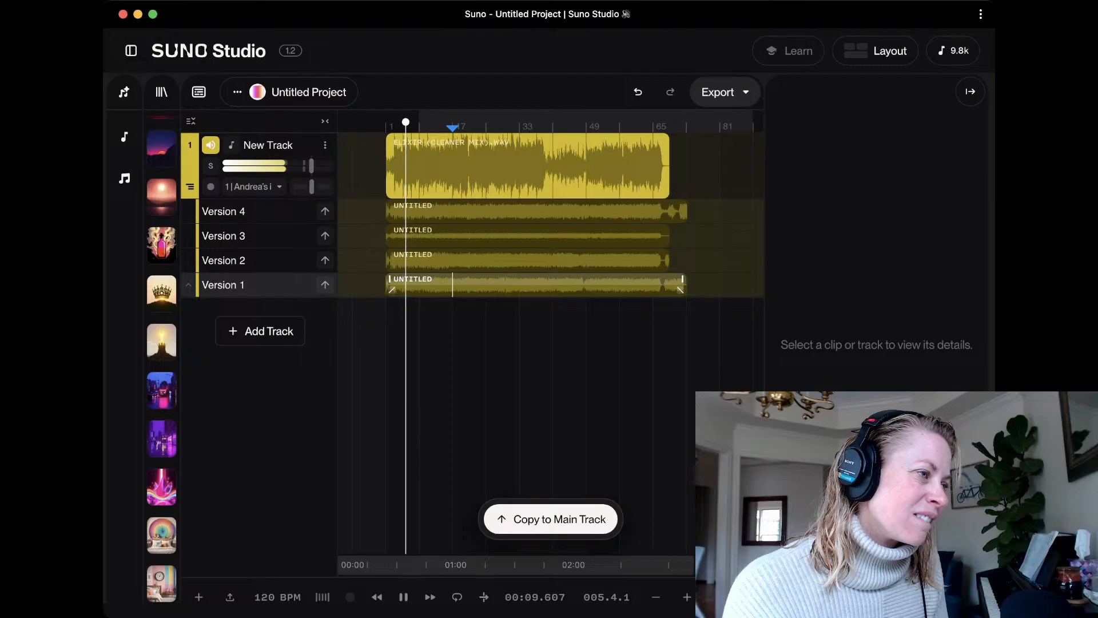
click(453, 286)
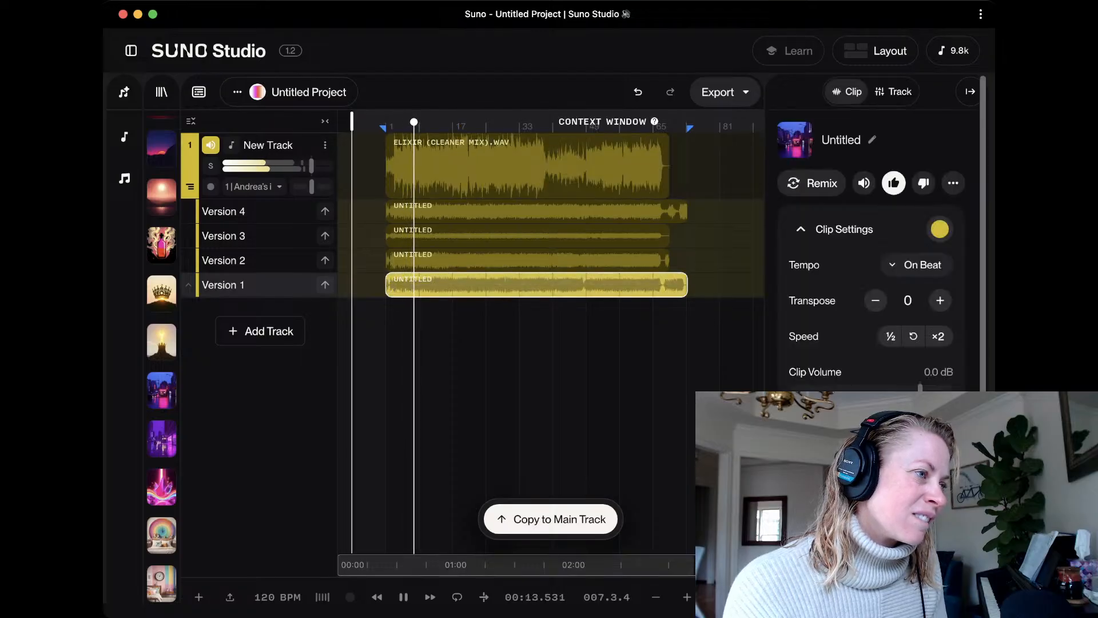
Jump ahead to about bar 25, alternate between the Version 4 and Version 1 takes, and stop playback
click(488, 123)
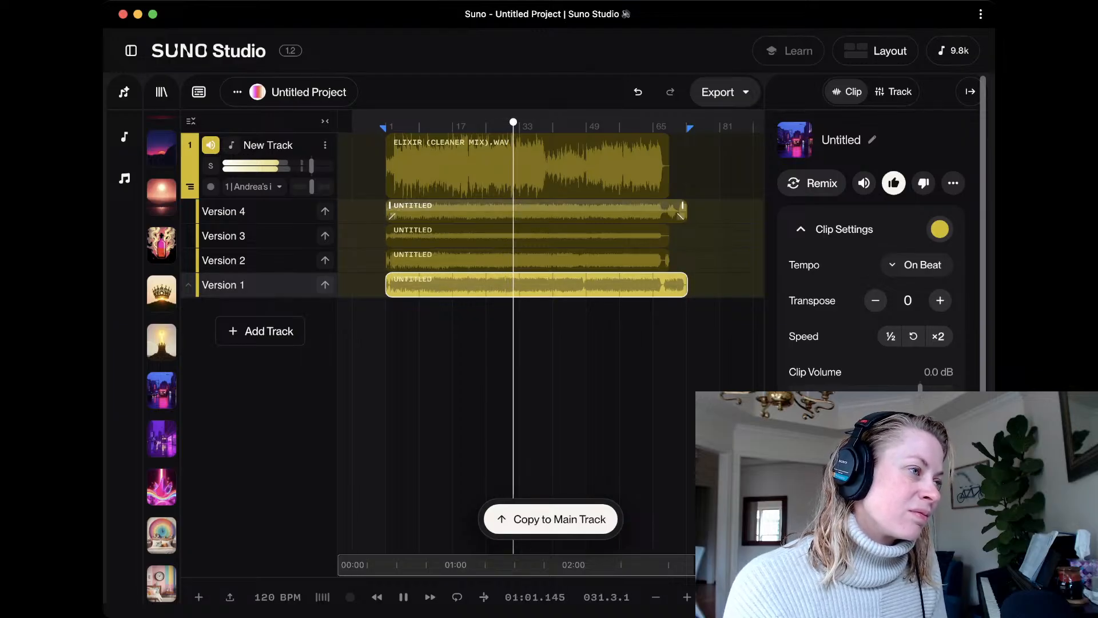
click(536, 212)
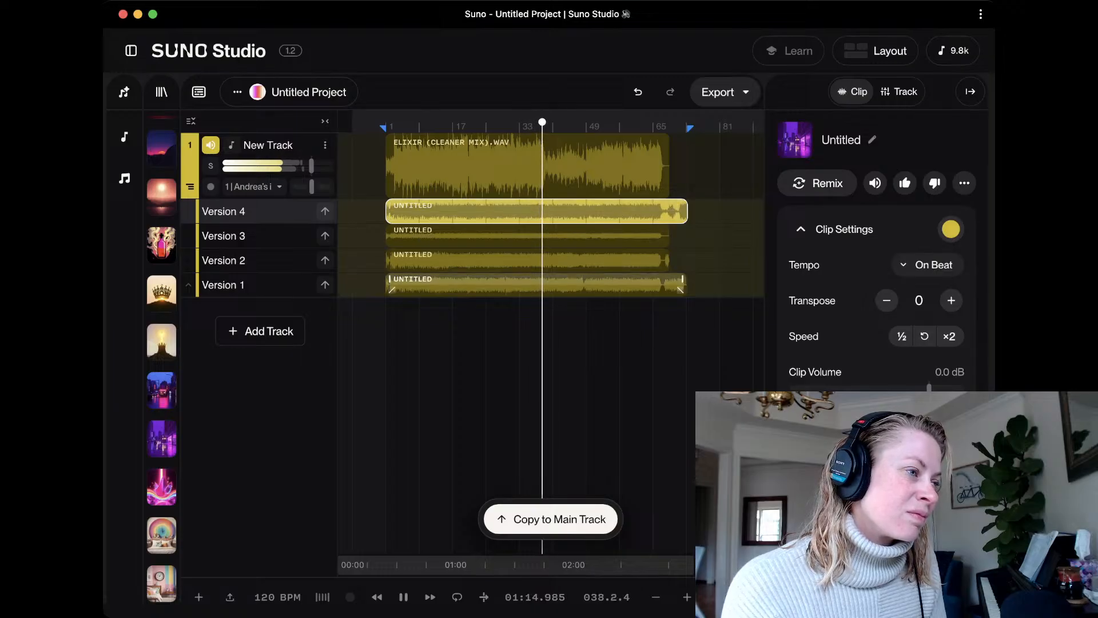
click(458, 285)
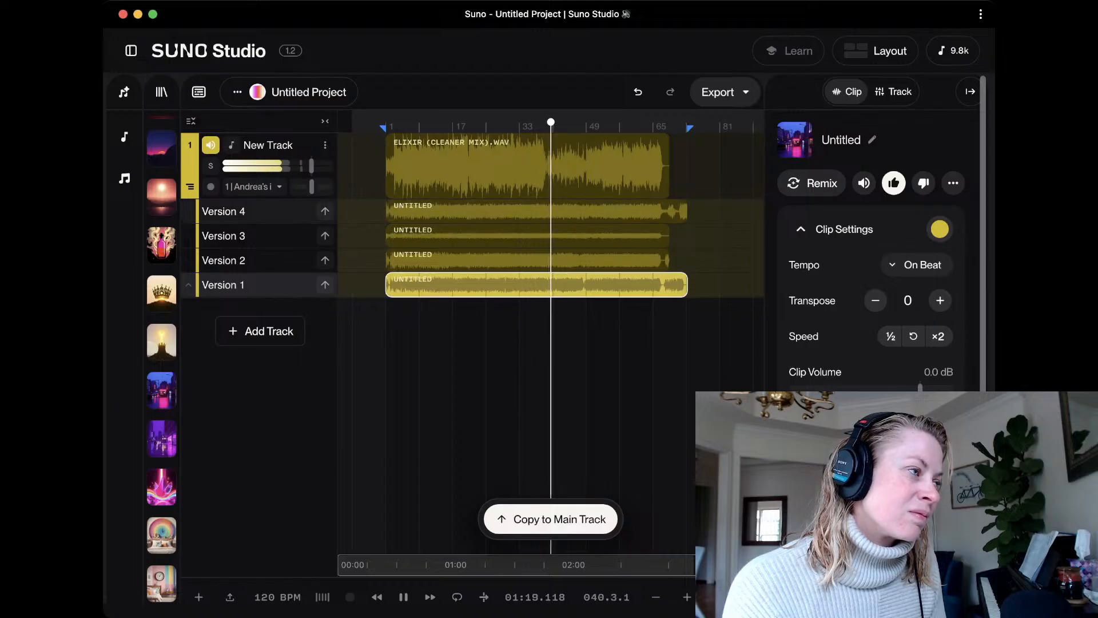
click(457, 211)
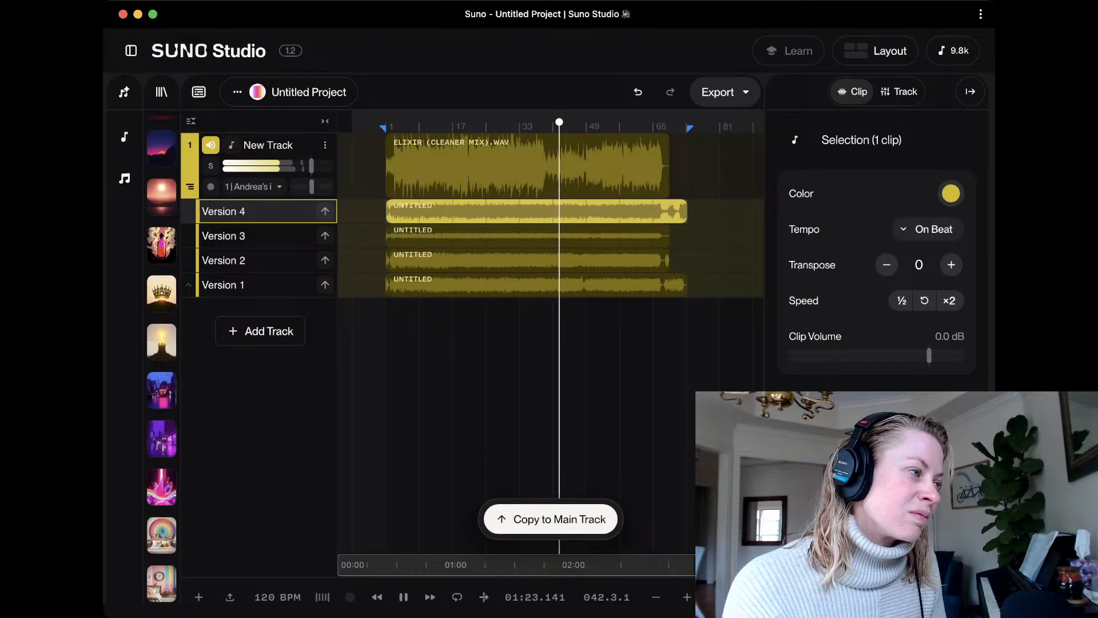
click(257, 285)
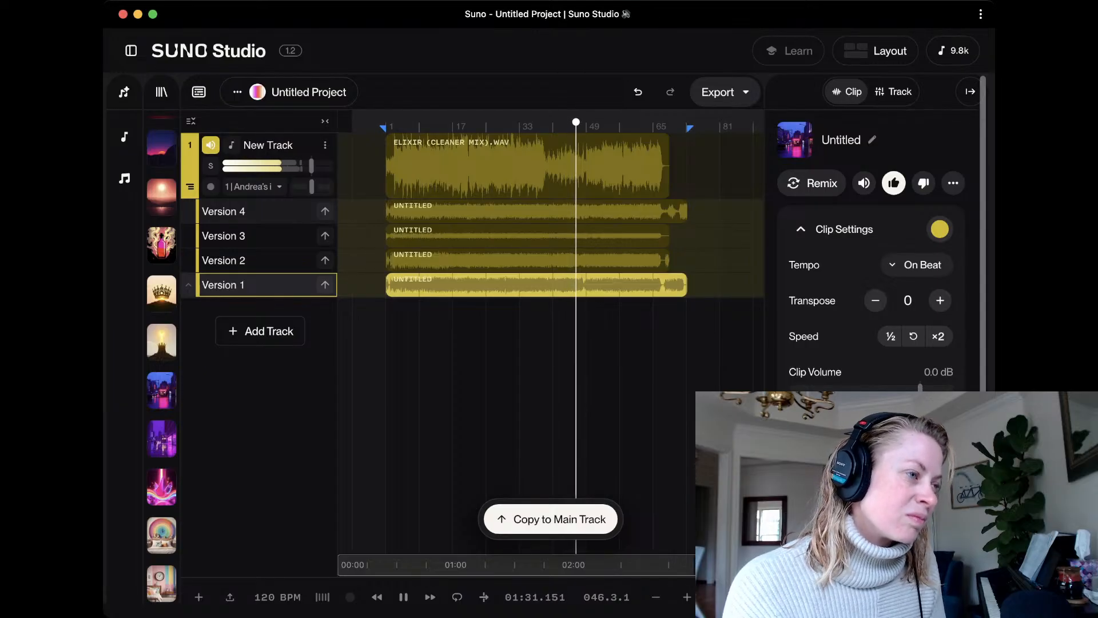
key(space)
Play the Elixir (cleaner mix).wav clip from about bar 45 and switch to the Version 1 take
click(528, 143)
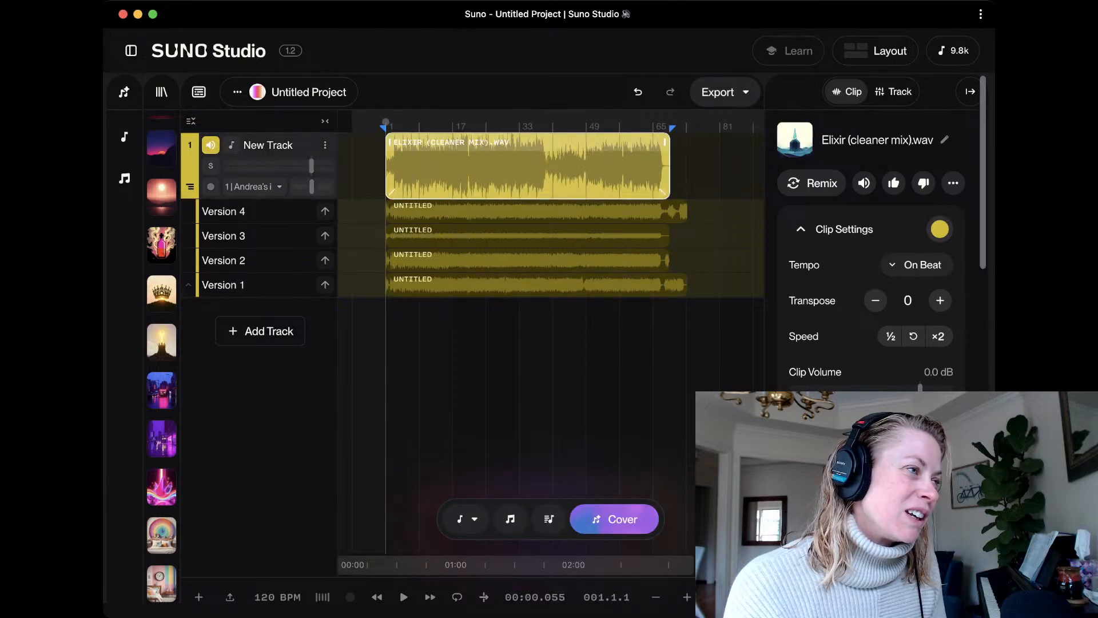
drag(386, 121, 569, 122)
key(space)
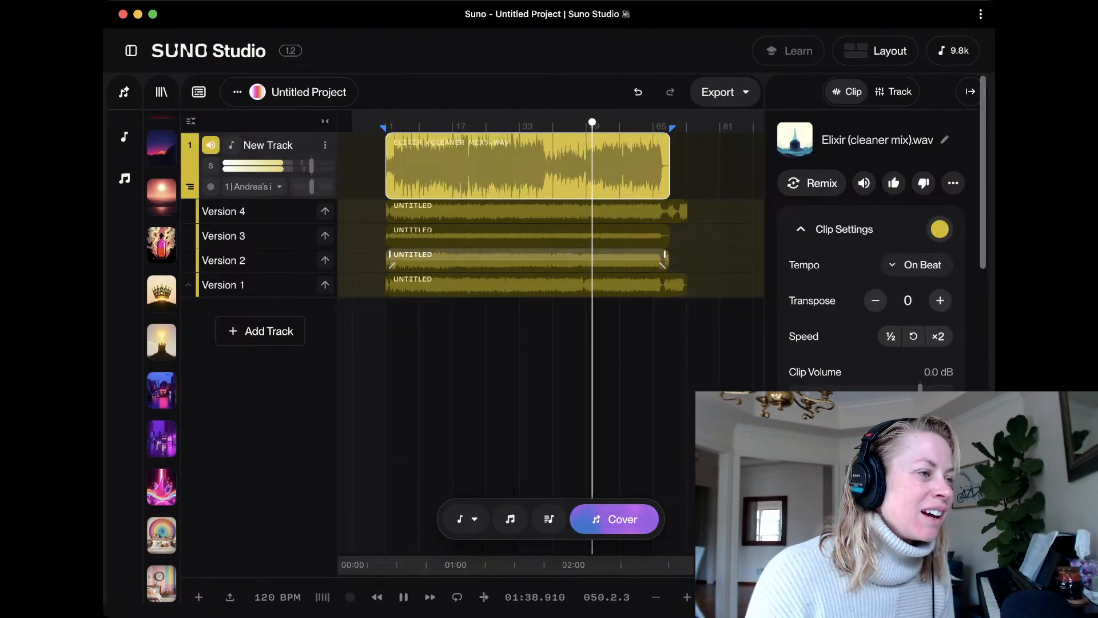
click(536, 285)
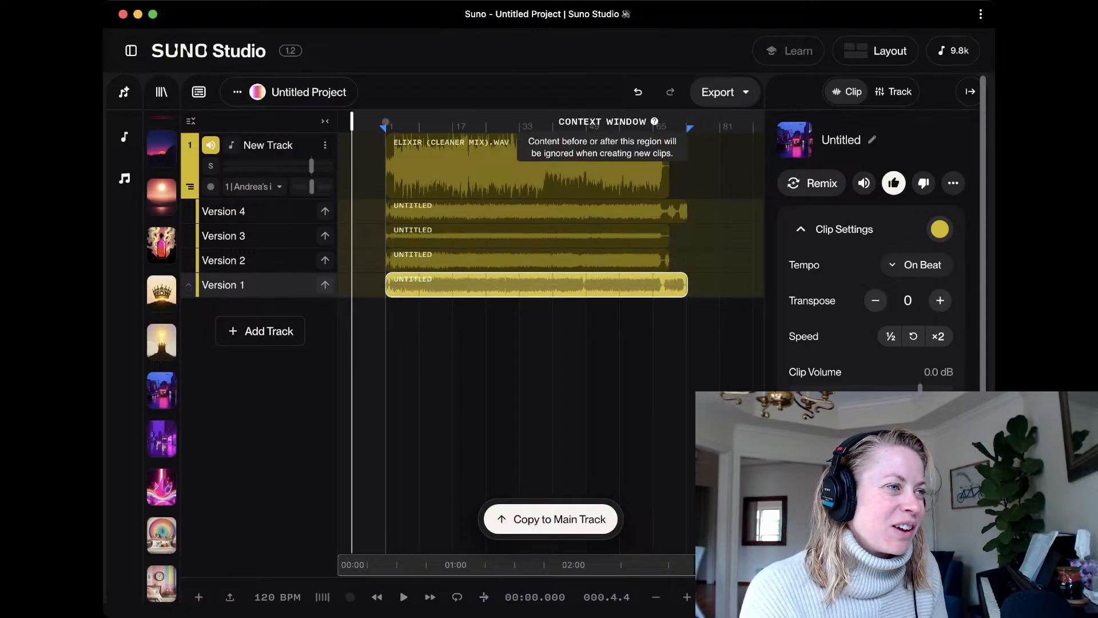
Play the Version 4 take from about bar 65 to hear its ending, and jump back to about bar 49
click(652, 122)
click(653, 211)
key(space)
click(654, 122)
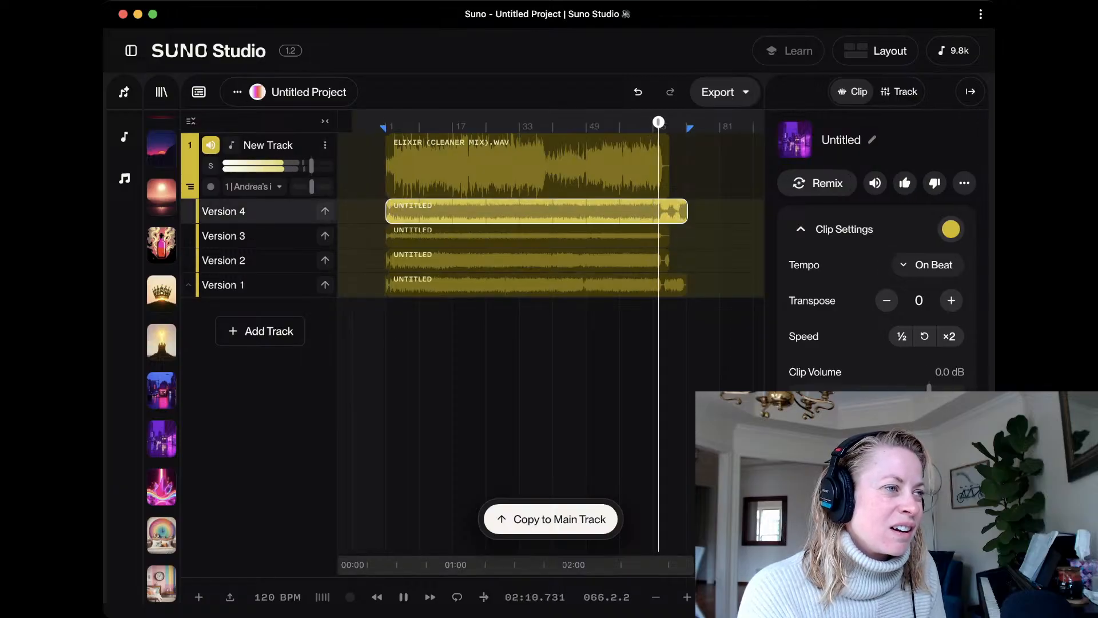
click(585, 122)
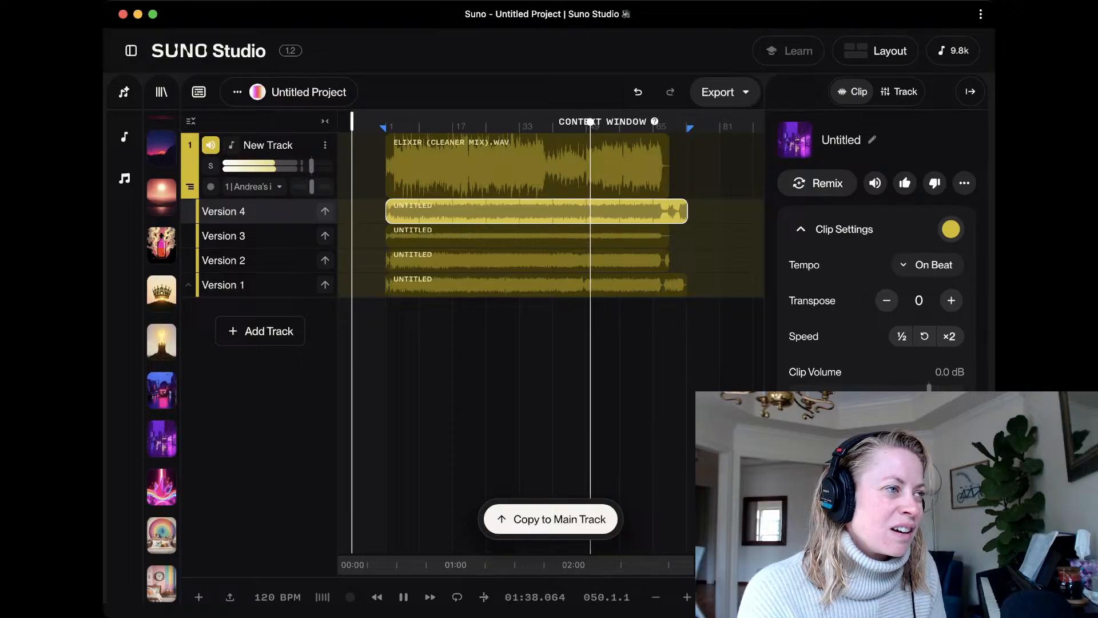
Jump back to earlier passages around bars 41 and 36 while alternating between the Version 4 and Version 1 takes
click(552, 122)
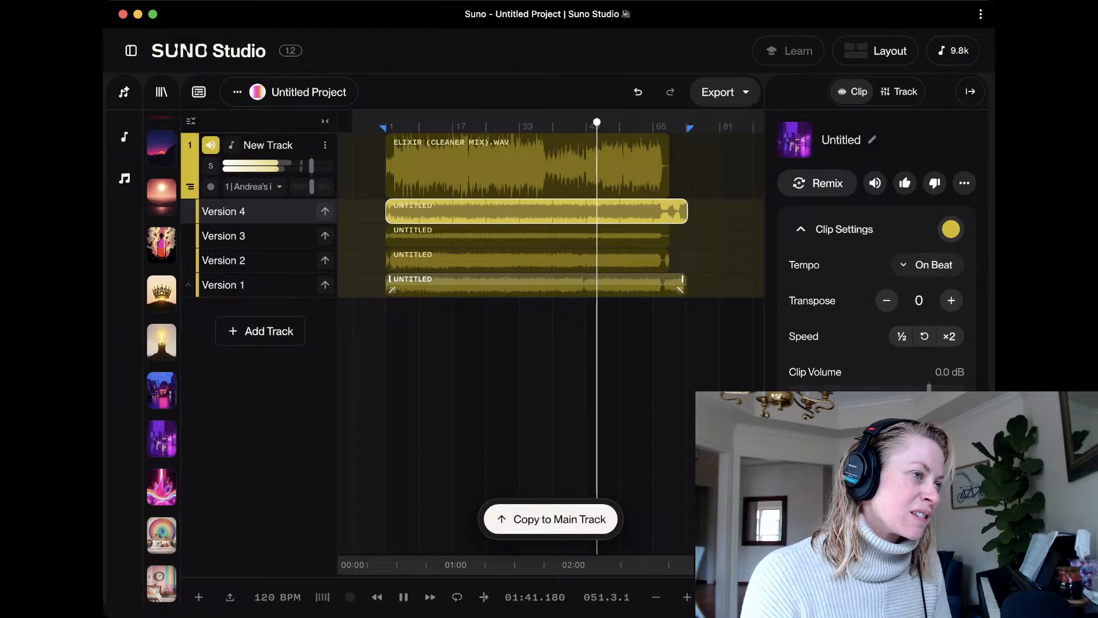
click(536, 281)
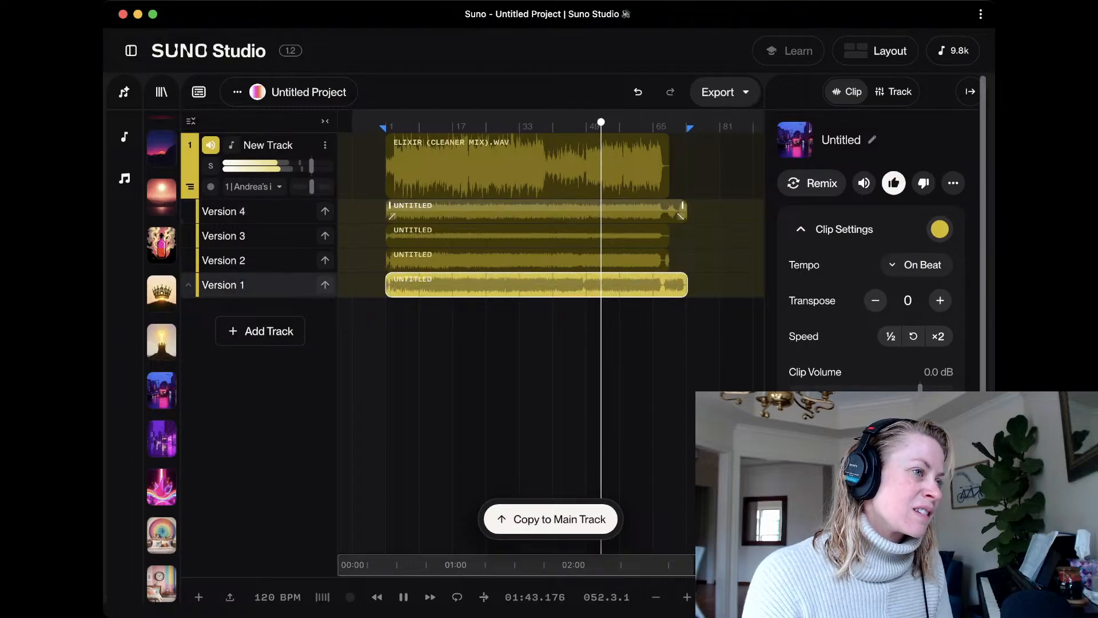
click(536, 208)
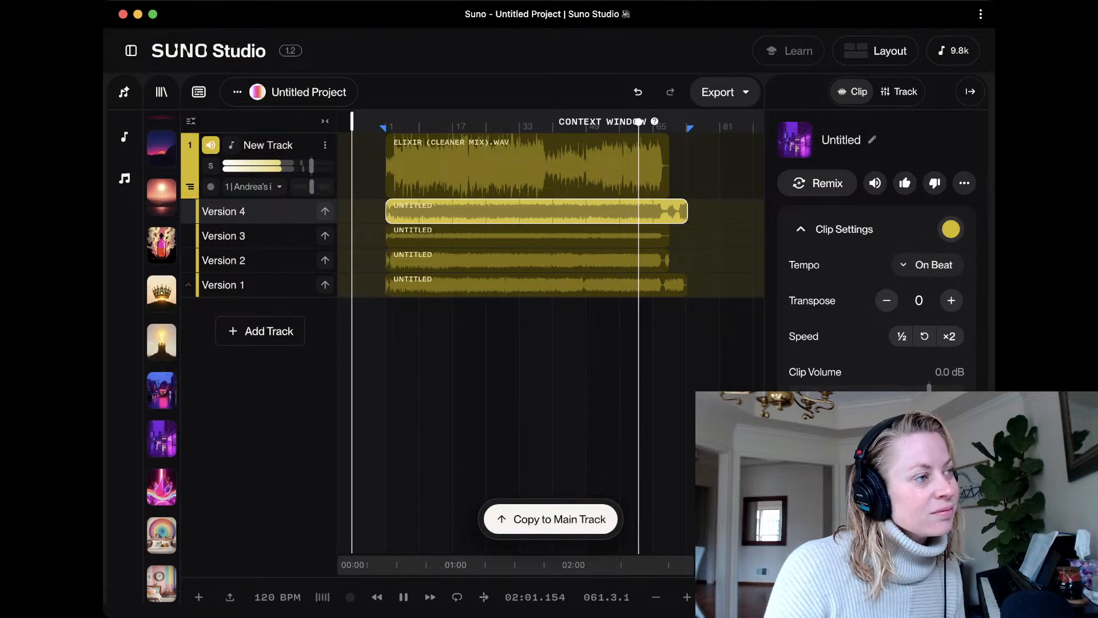
click(531, 121)
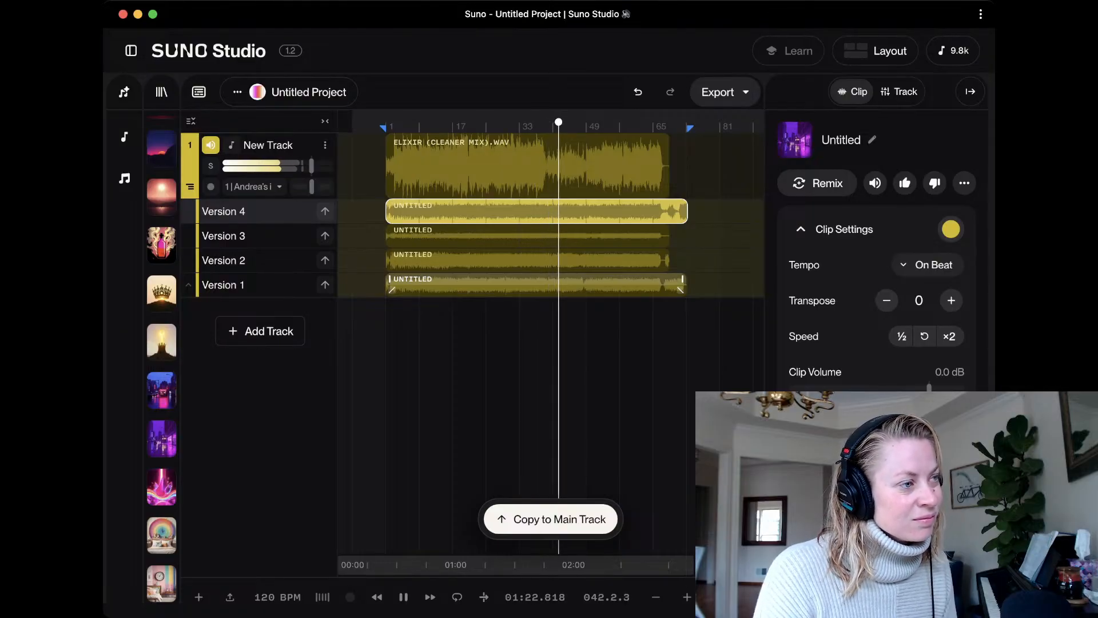
click(537, 285)
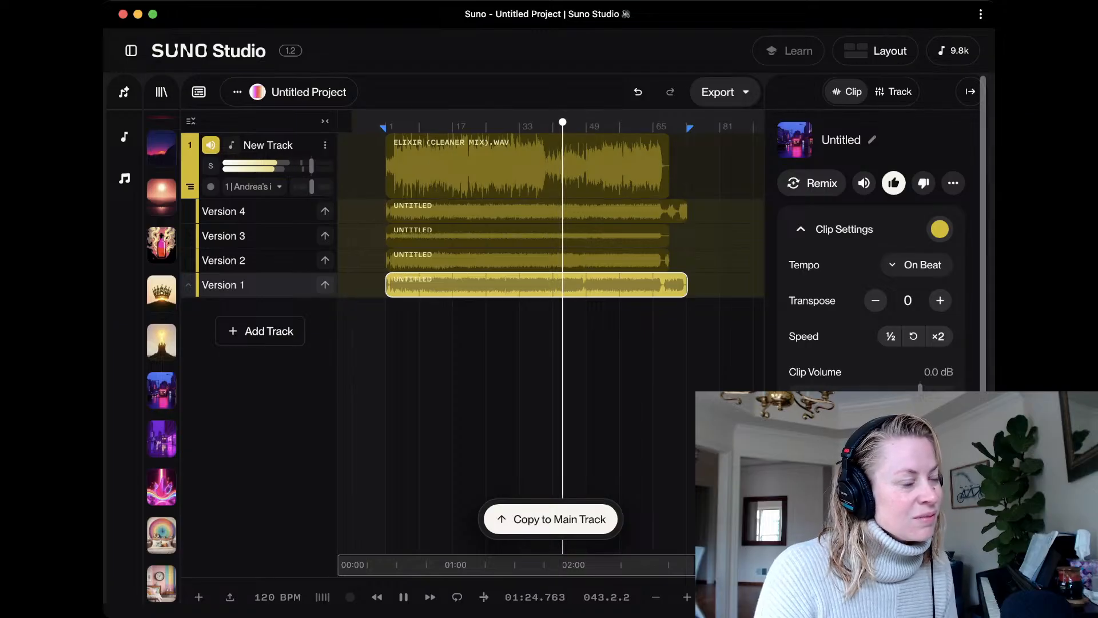
Replay the Version 1 take from bar 41 and stop playback
key(space)
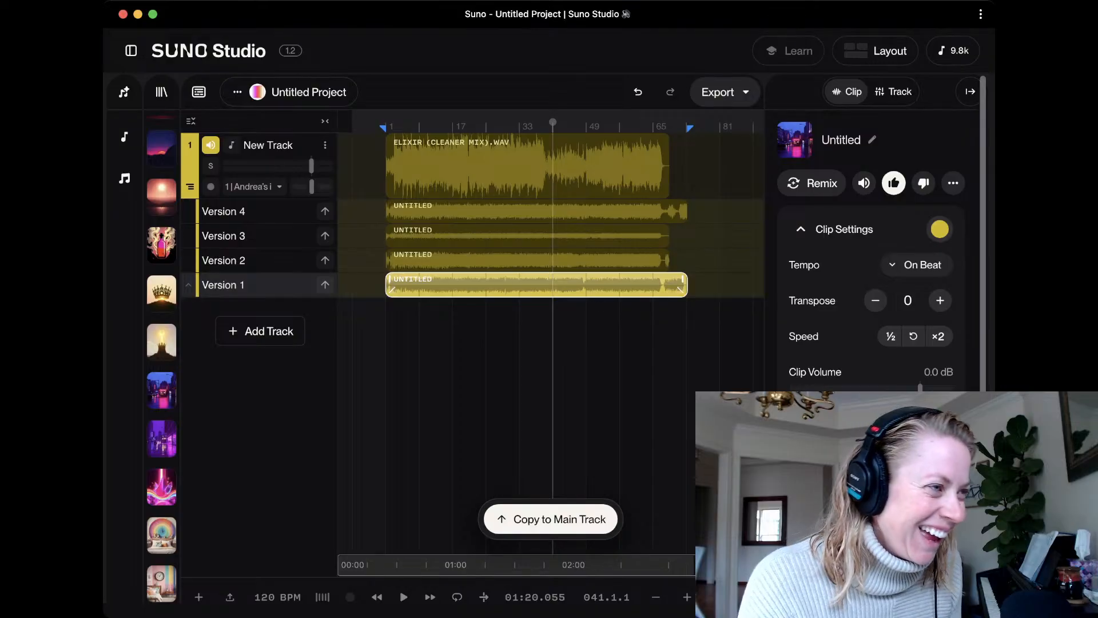
key(space)
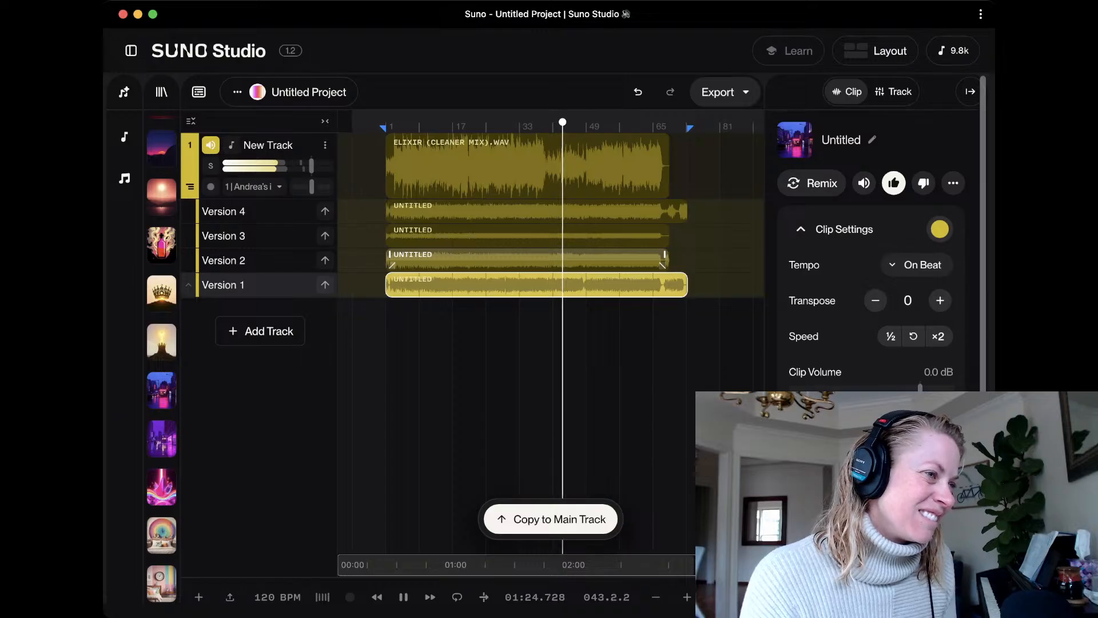
key(space)
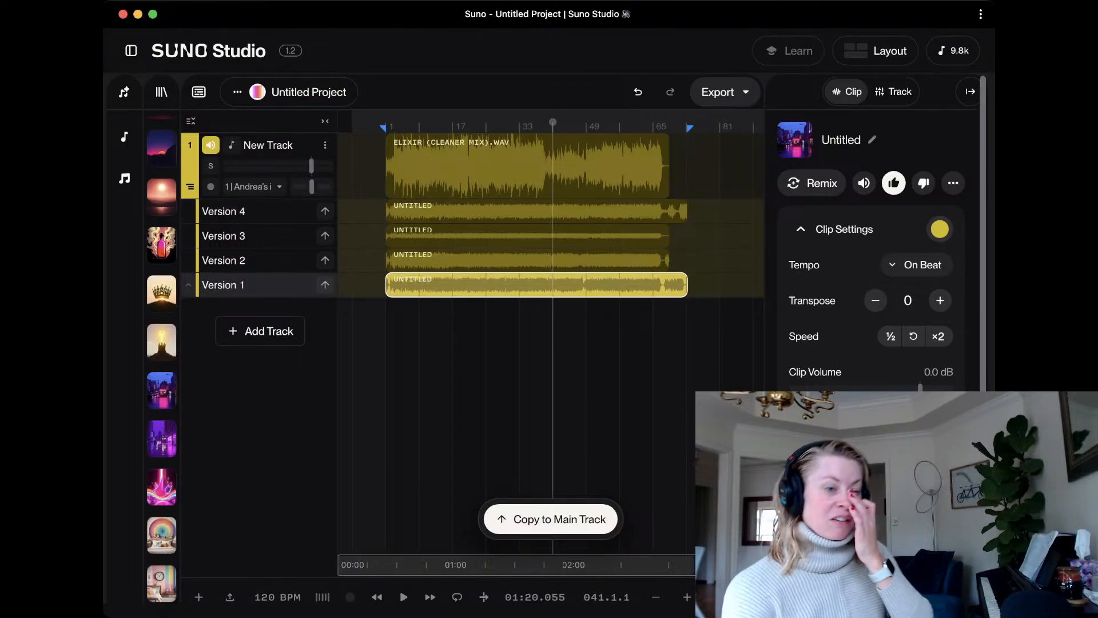
Extract the Version 1 clip's stems onto separate tracks and lower the Version 1 clip volume to -7.4 dB
scroll(870, 286, down, 5)
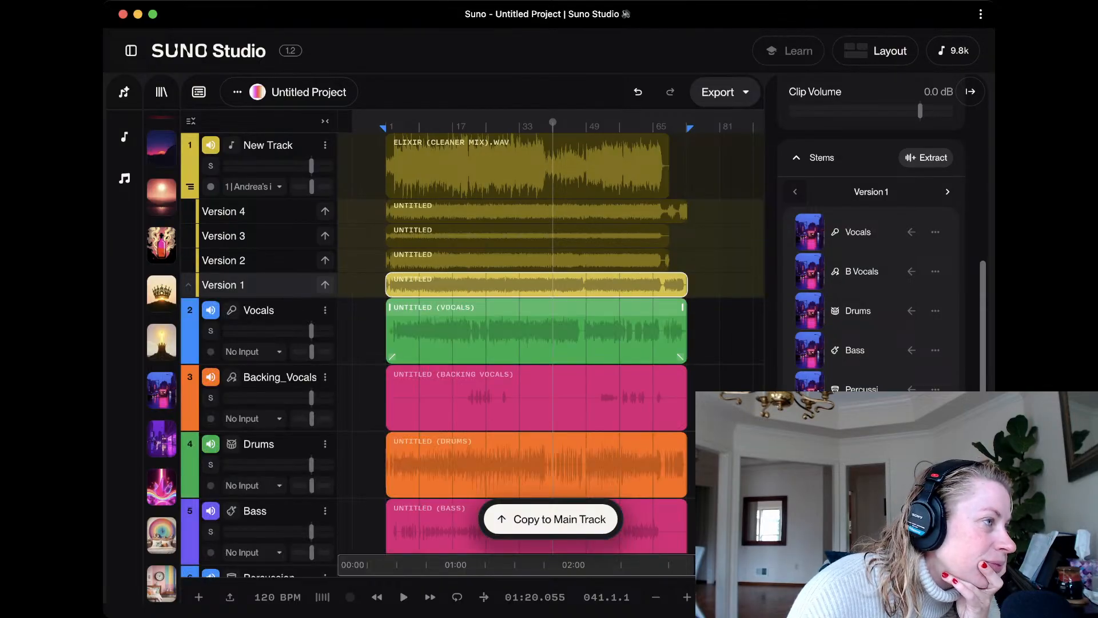
click(257, 211)
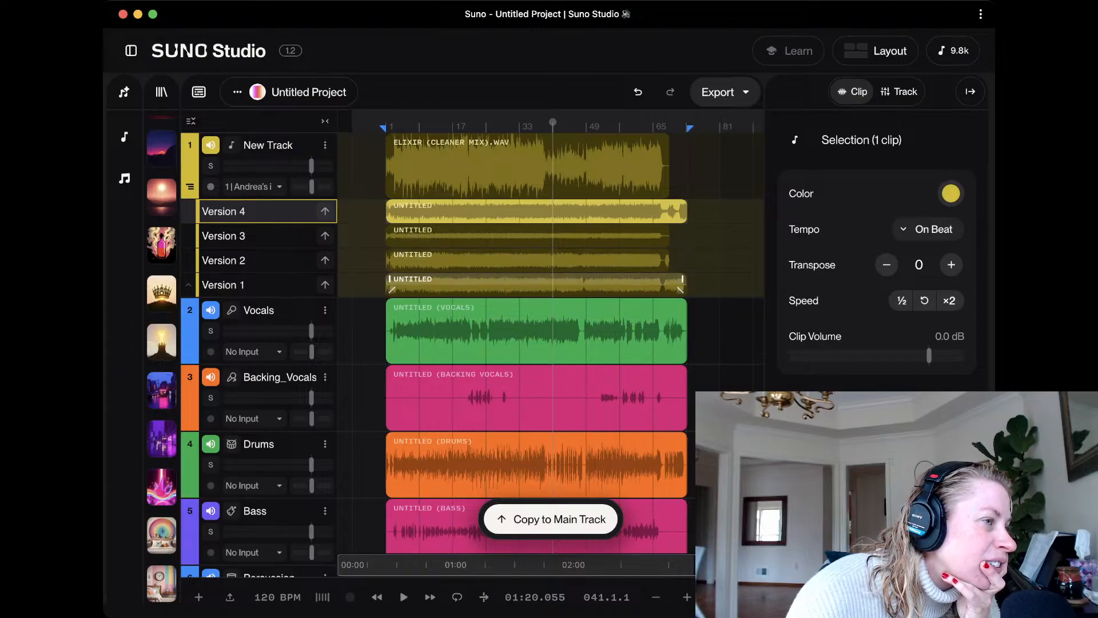
click(537, 282)
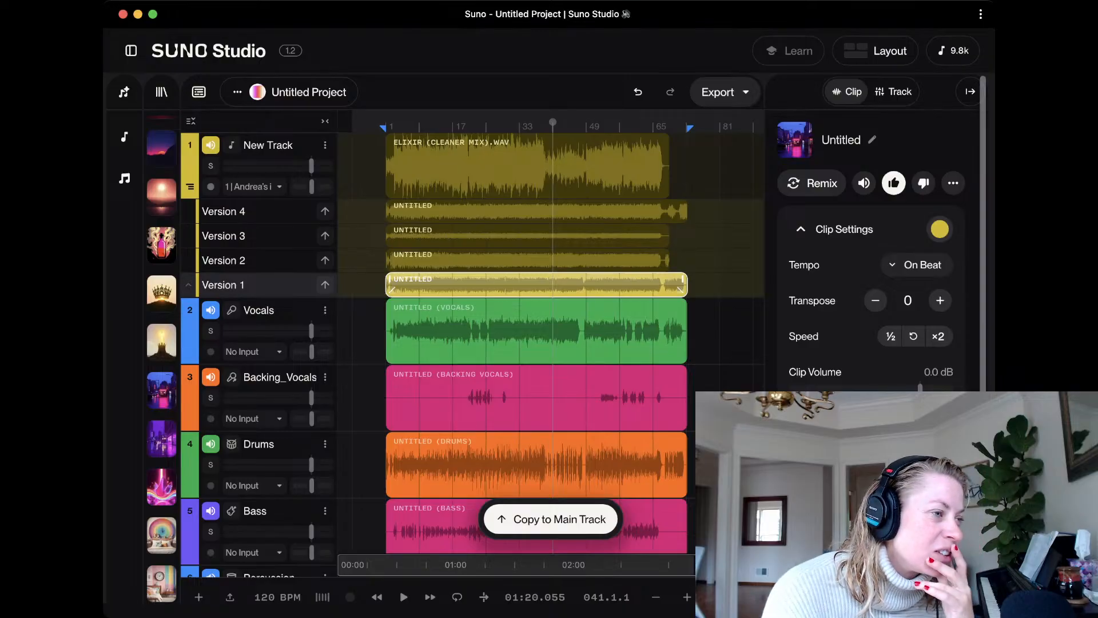
scroll(537, 332, down, 2)
scroll(536, 332, up, 2)
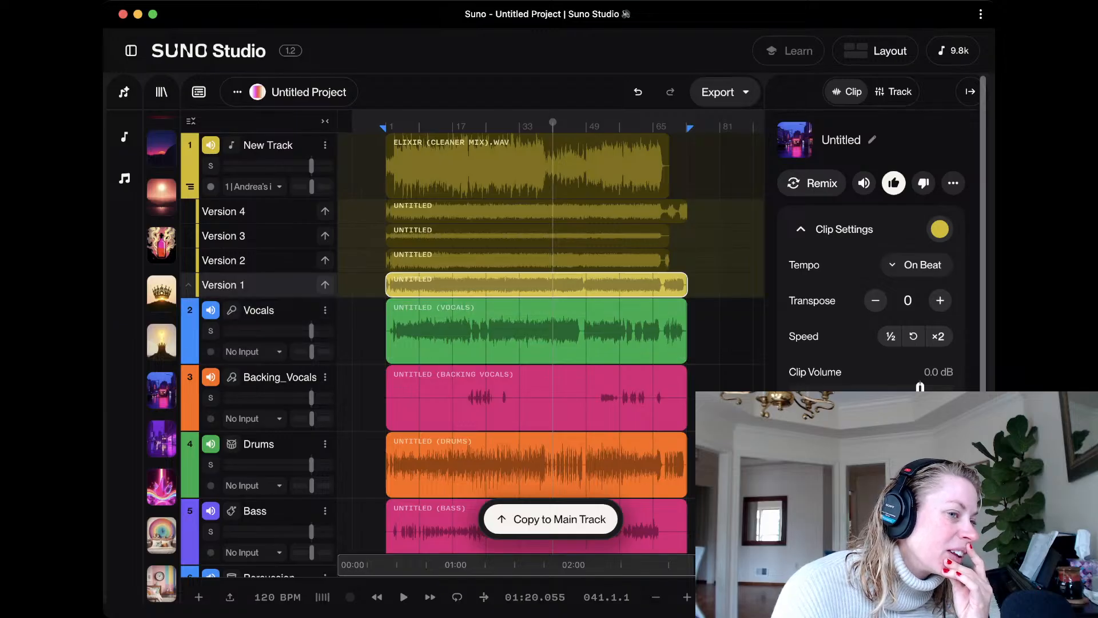
drag(920, 387, 901, 386)
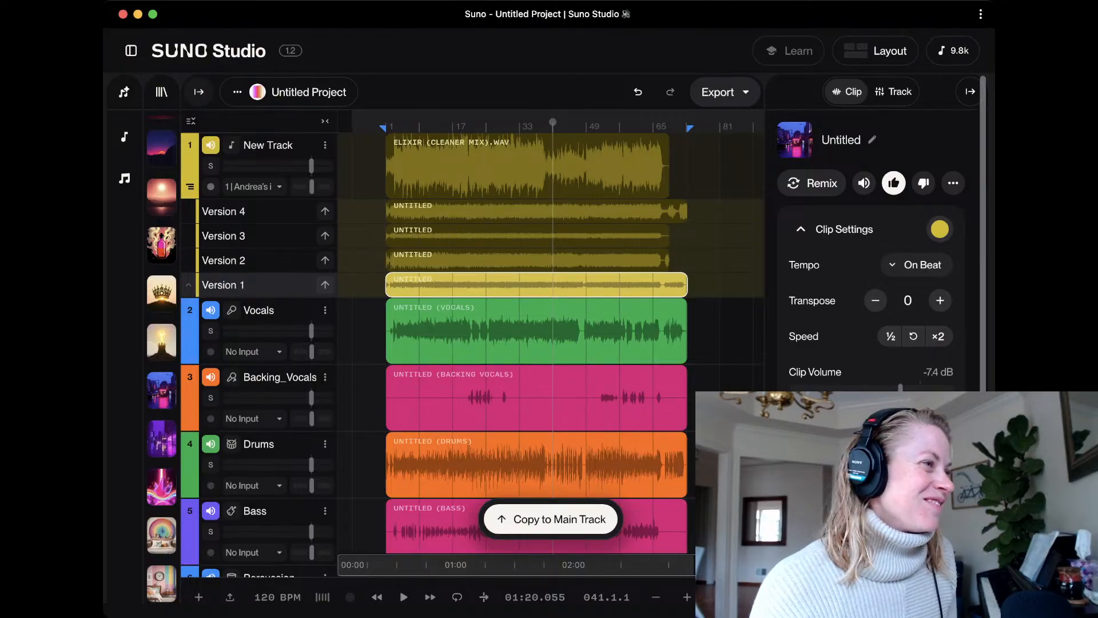
Rename the project as "Elixir (Streamed version)"
click(237, 92)
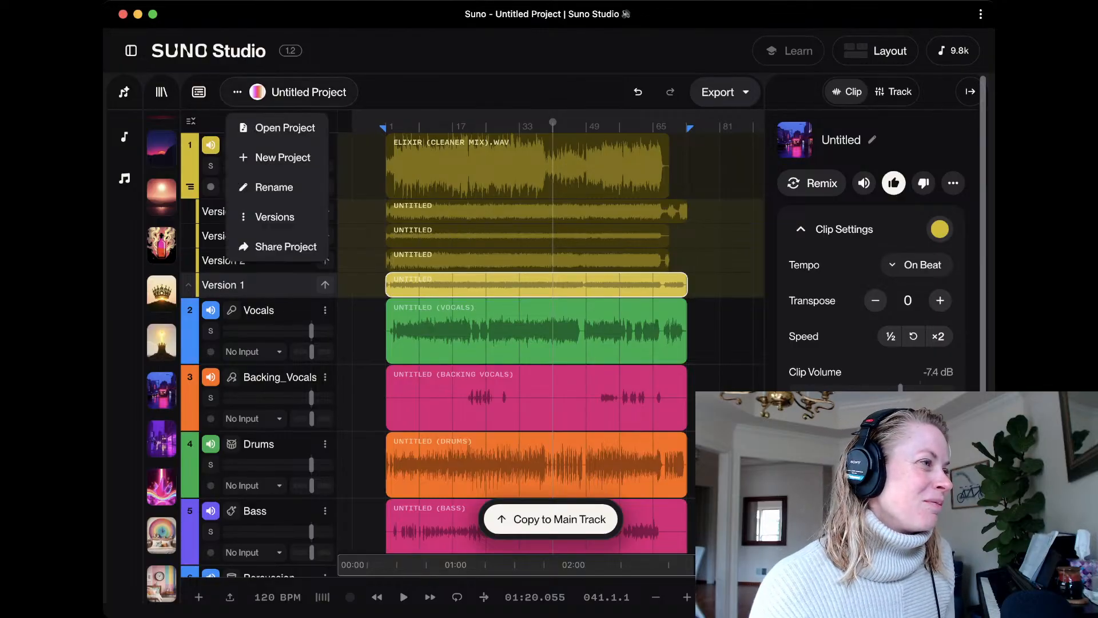
click(274, 187)
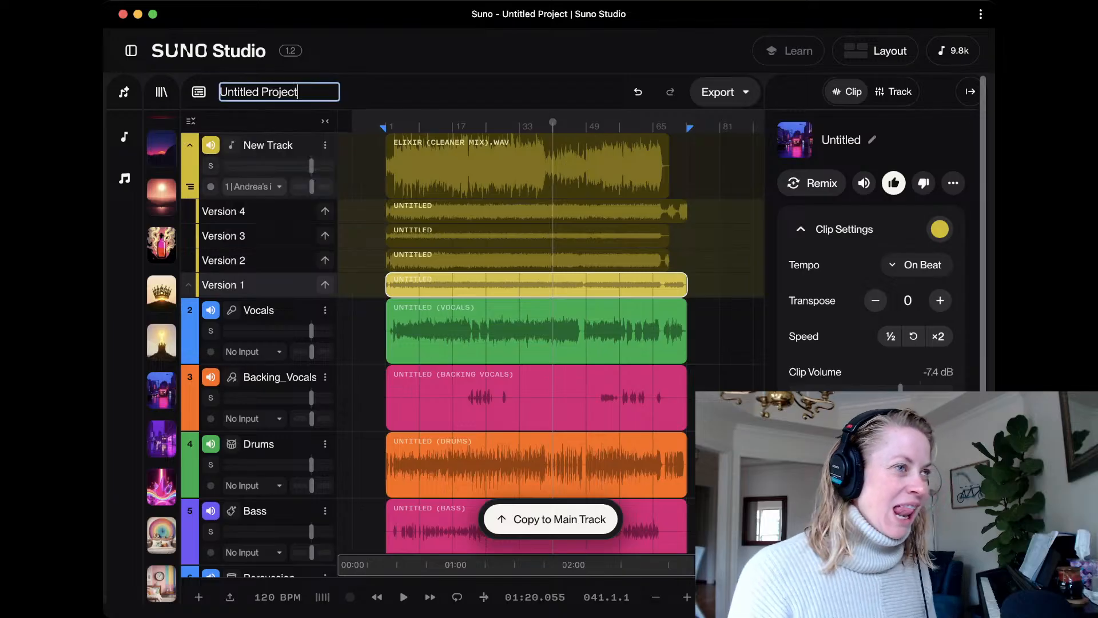
click(309, 92)
triple_click(246, 92)
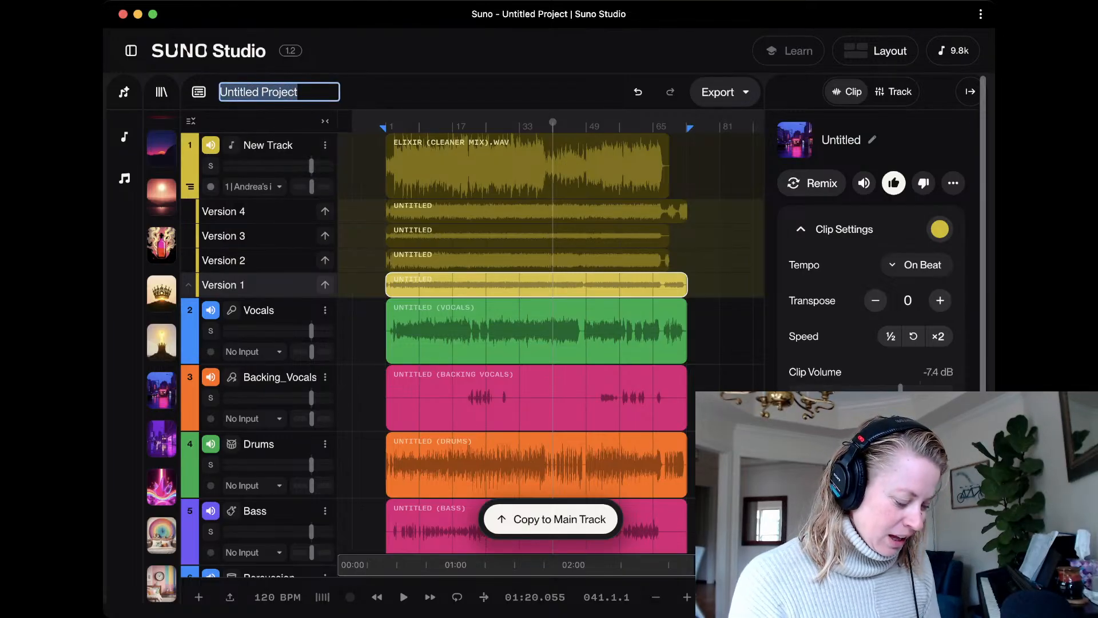
text(Elixir)
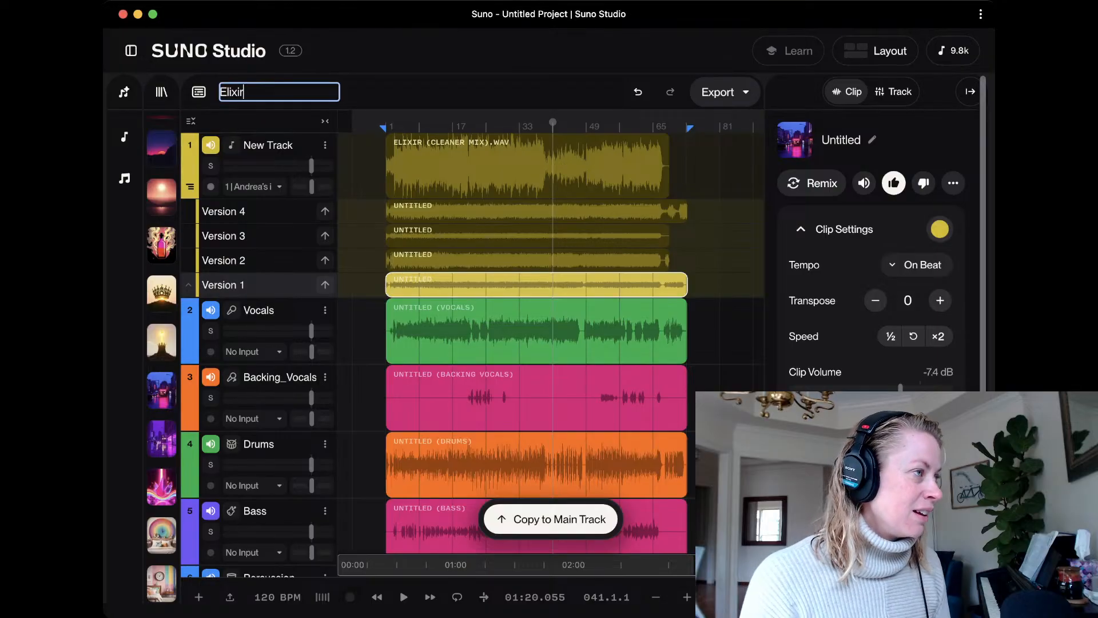
text( ()
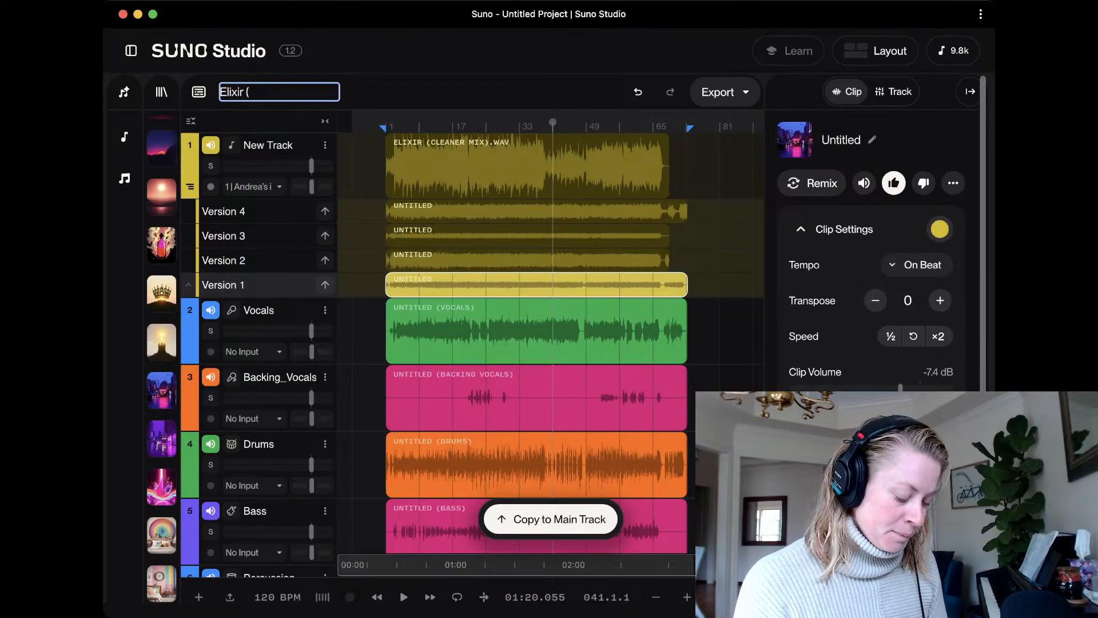
text(Strea)
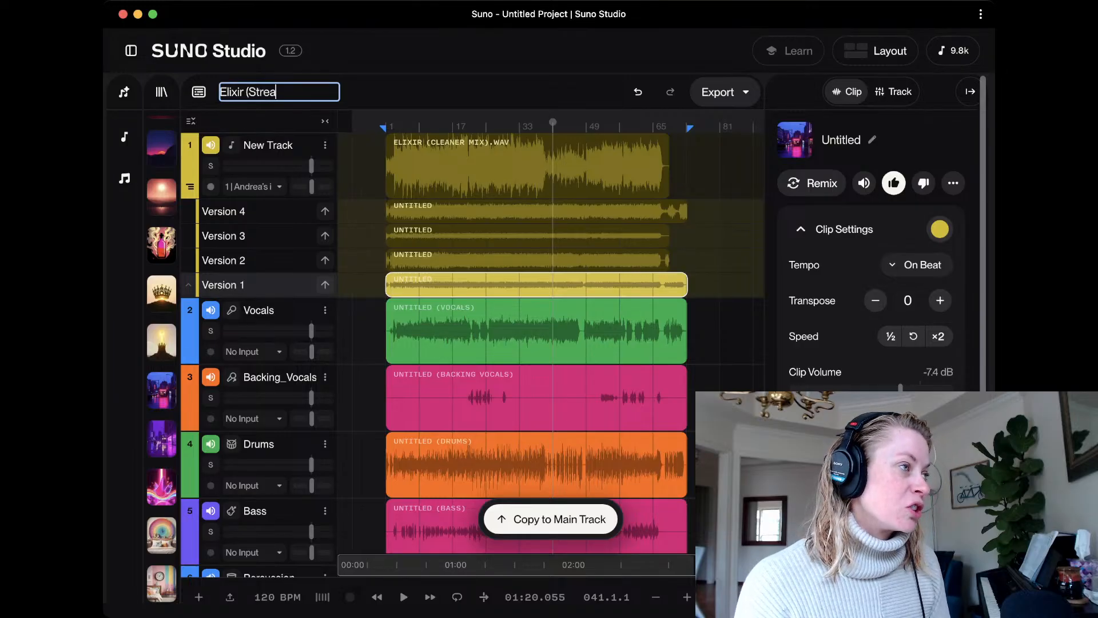
text(med version))
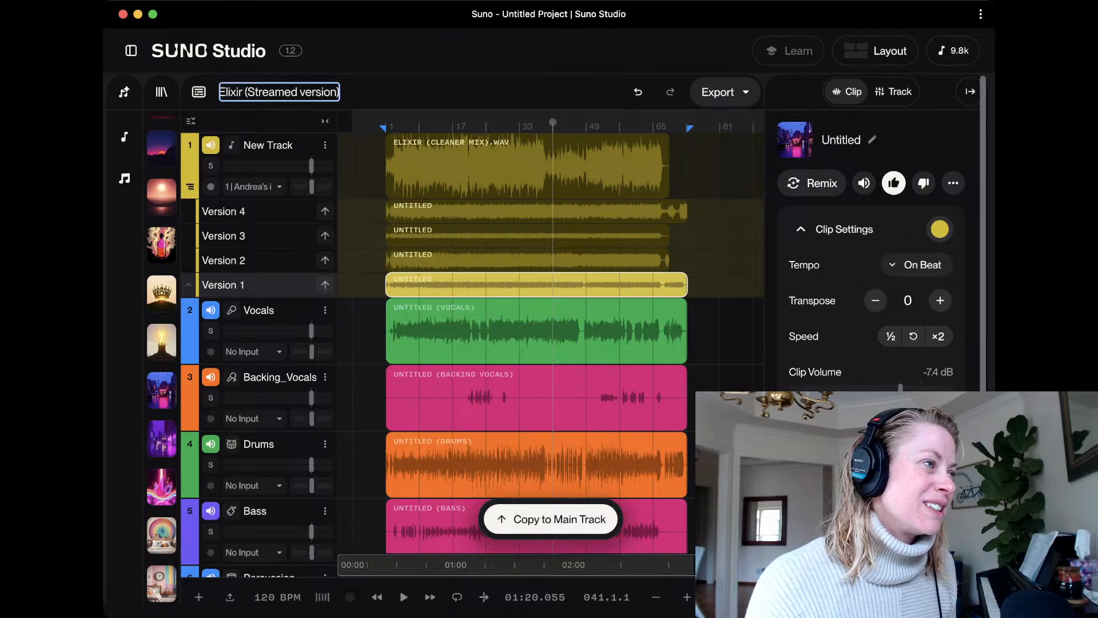
key(Return)
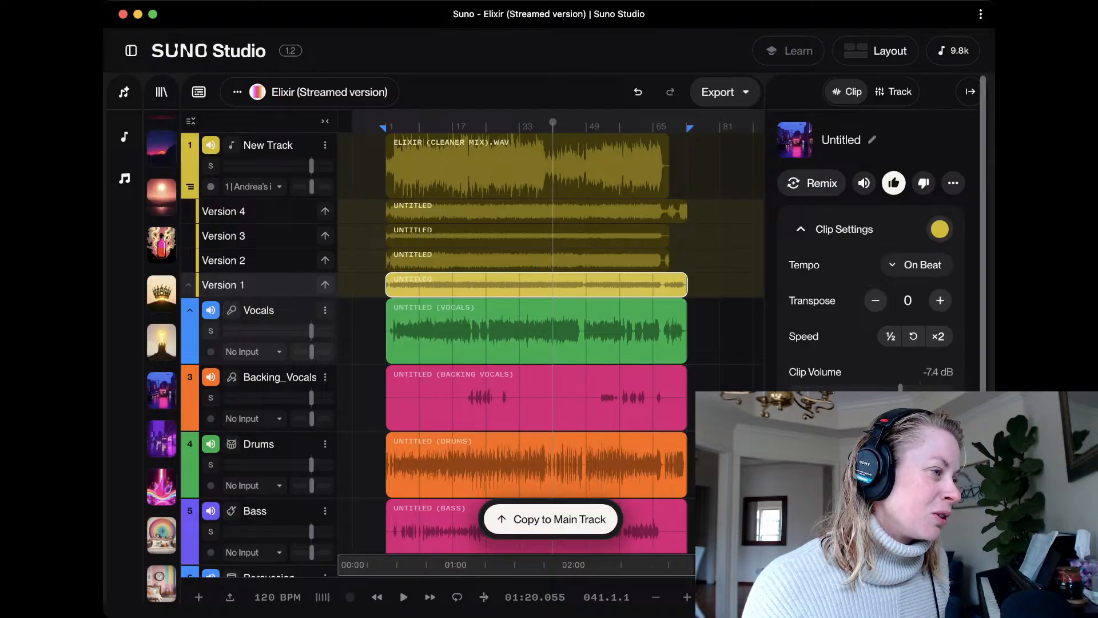
Duplicate the Vocals track and delete the clip on the copy to leave an empty vocal track
click(325, 310)
click(368, 397)
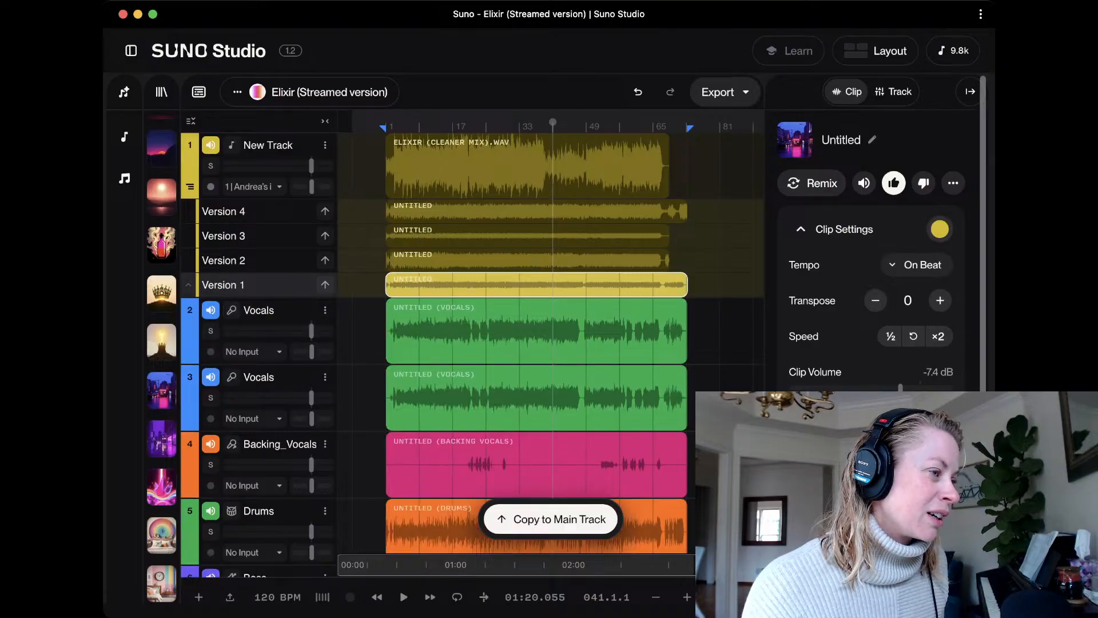
click(536, 397)
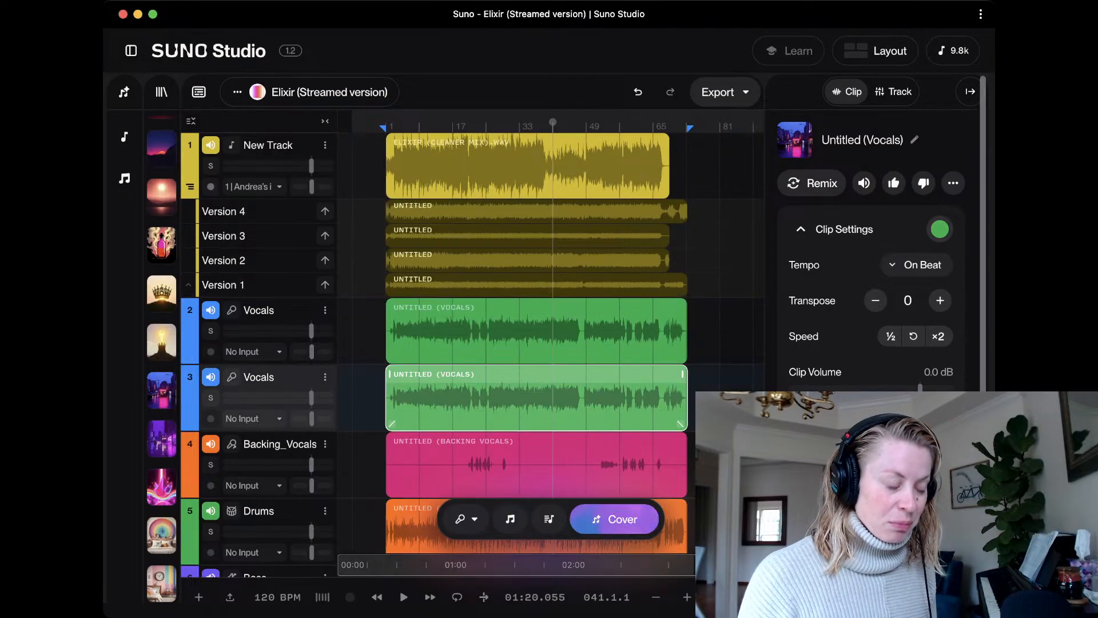
key(Delete)
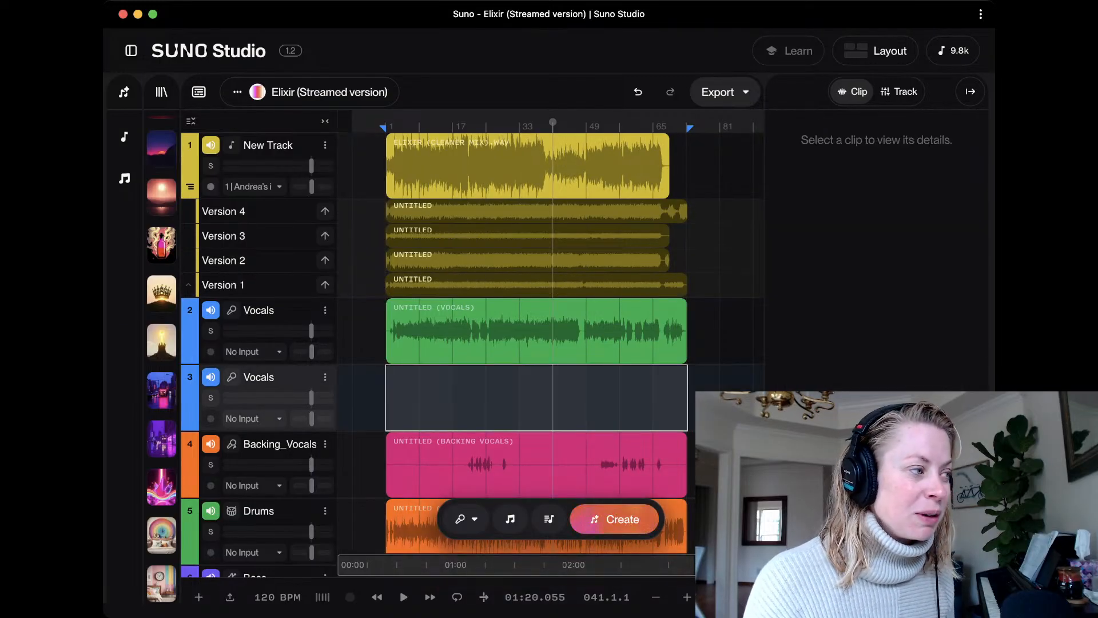
Lower the volume of the original Vocals stem track substantially and return the playhead to the start of the song
drag(311, 330, 247, 330)
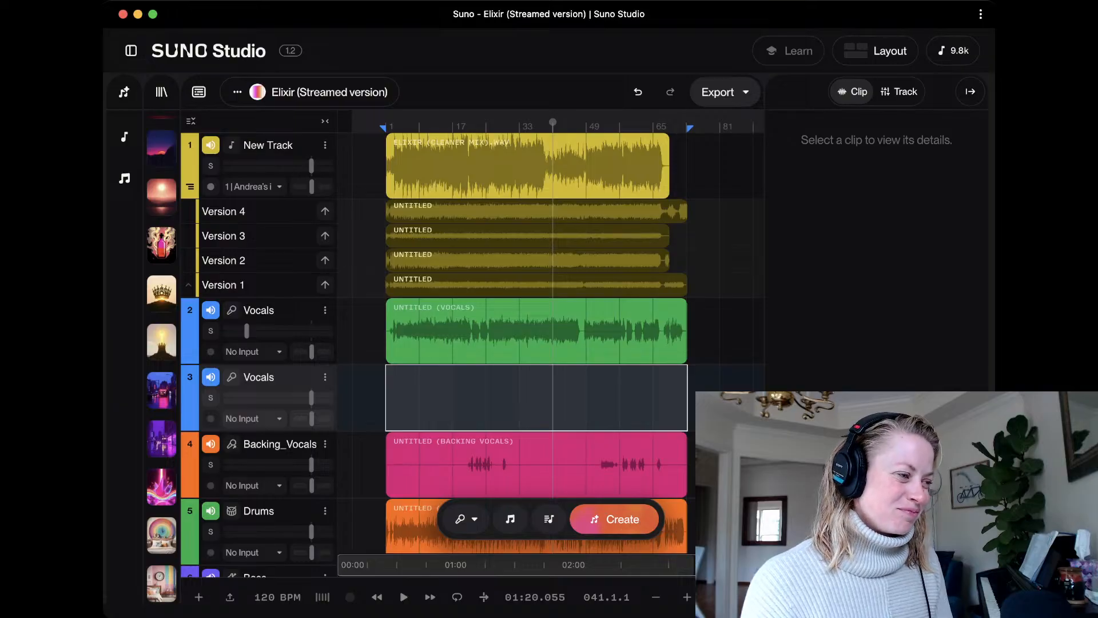
key(Return)
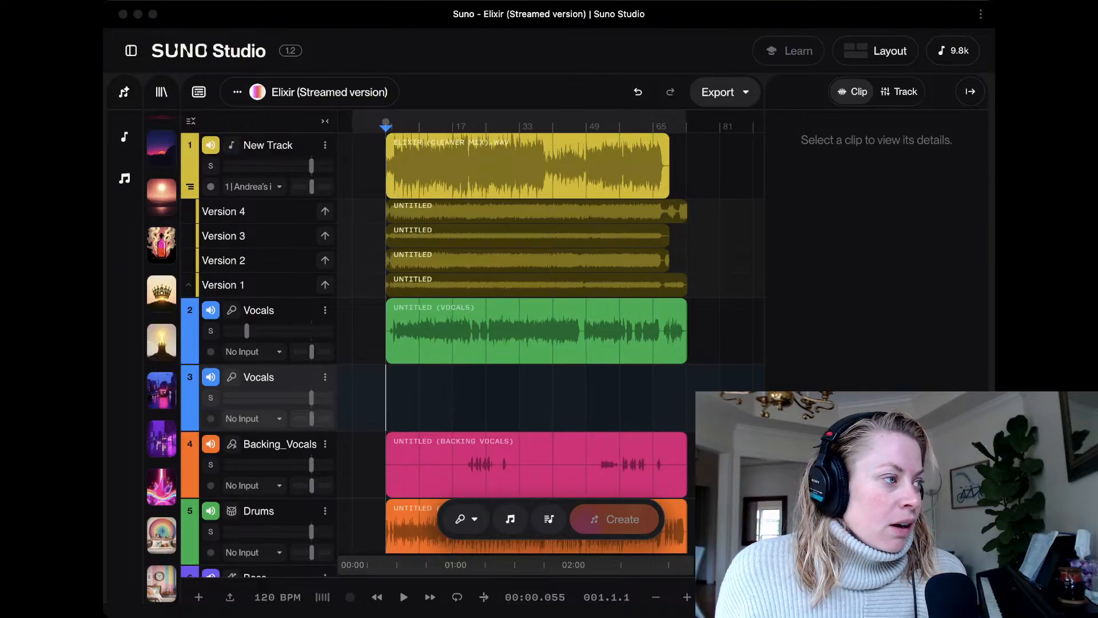
click(527, 166)
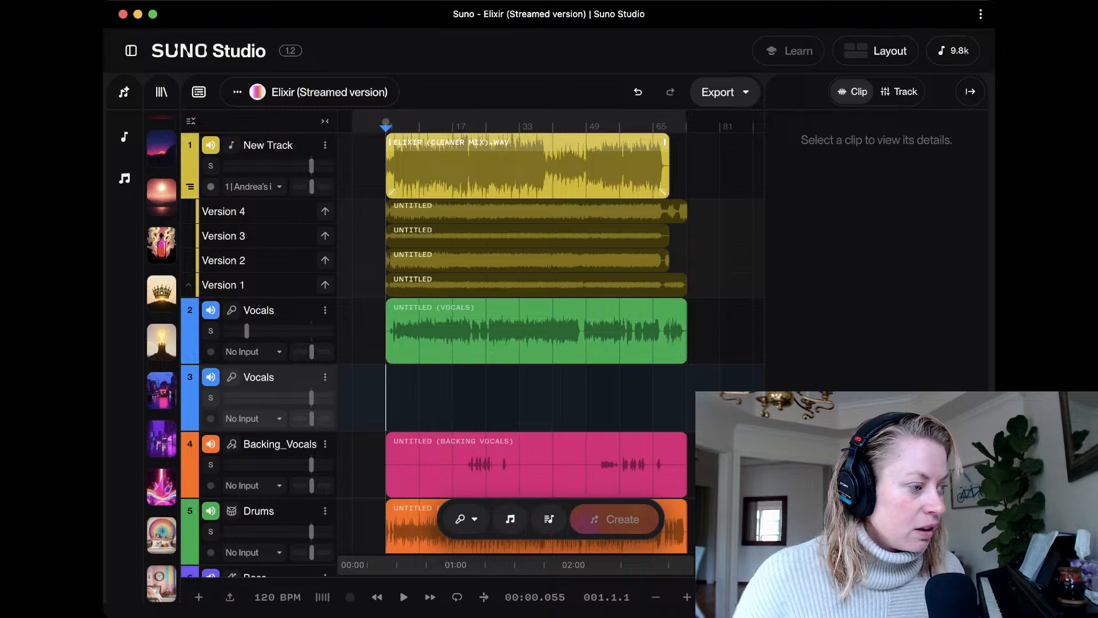
drag(575, 165, 487, 566)
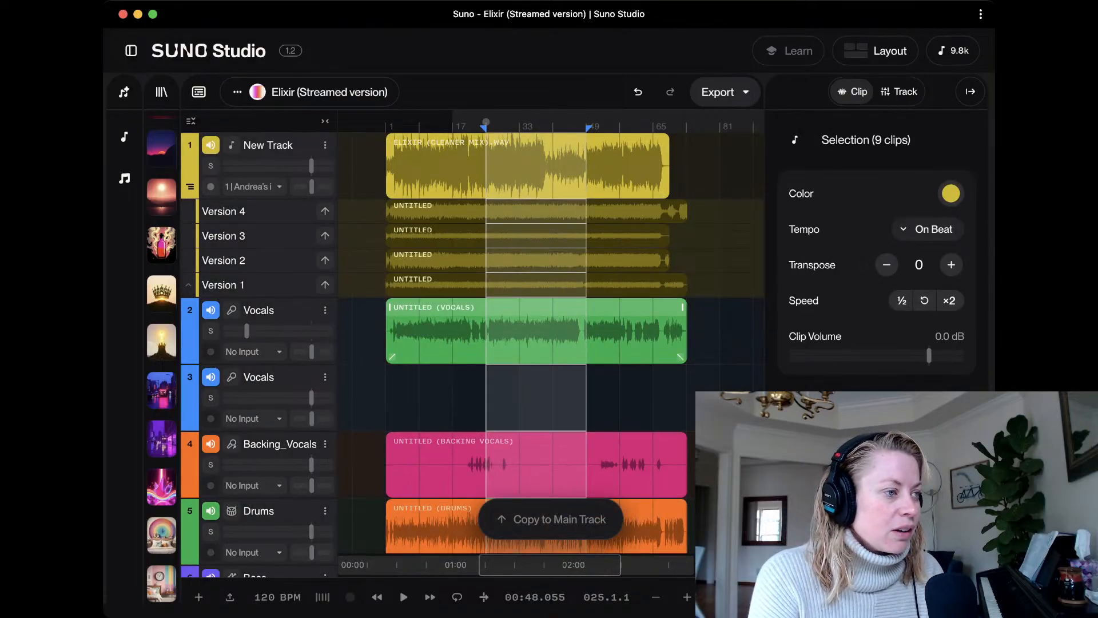
click(653, 397)
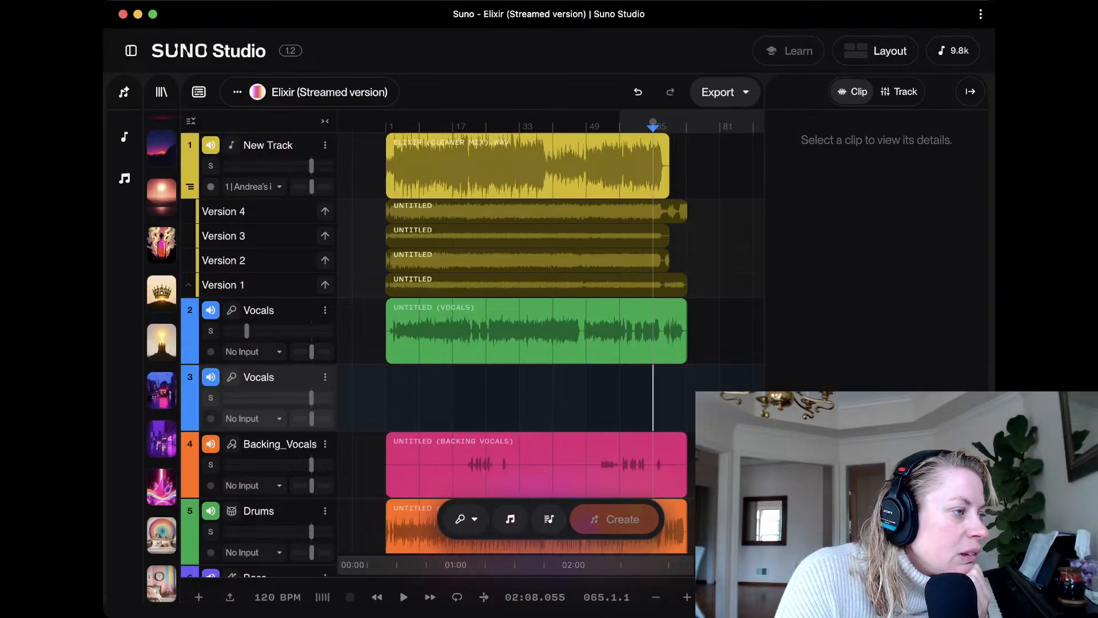
key(Return)
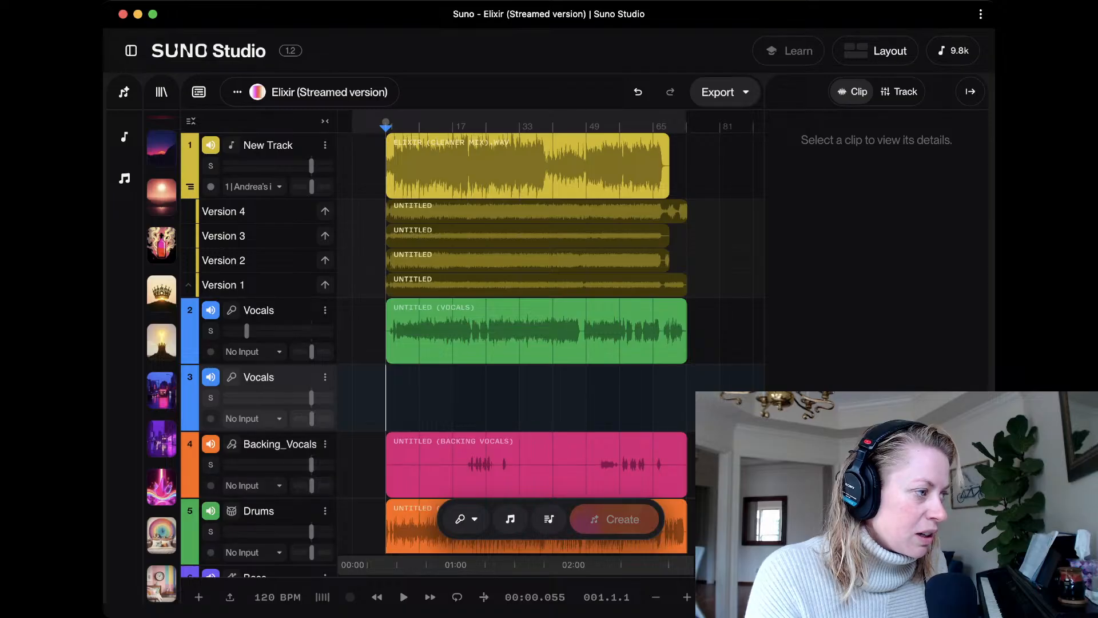
Set the empty Vocals track's input to 1 | Scarlett Solo USB and arm the track for recording
click(294, 379)
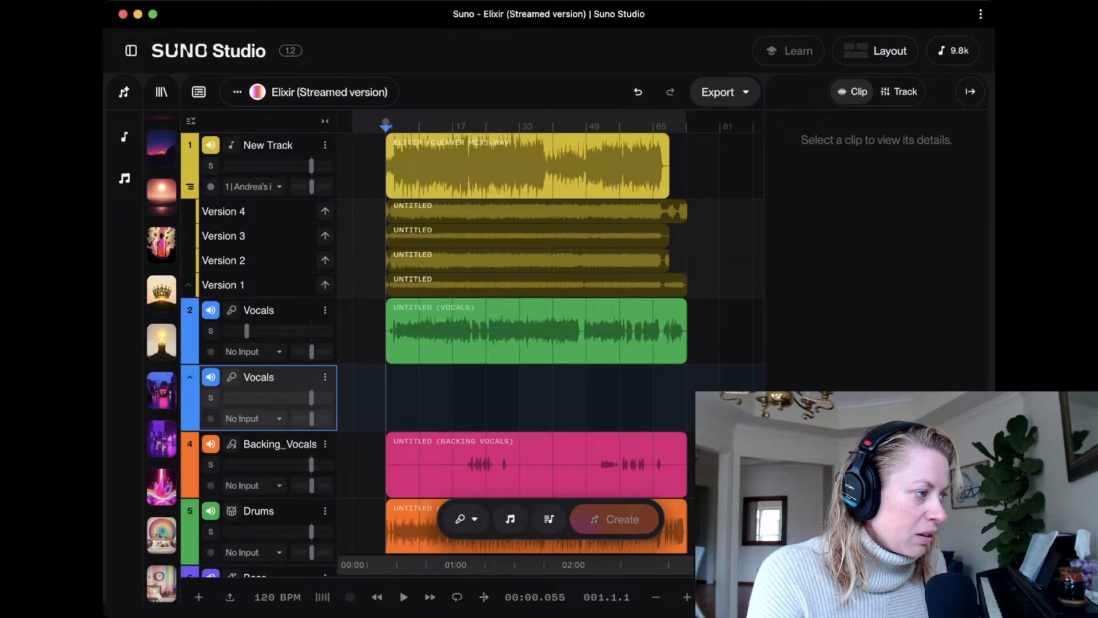
click(211, 397)
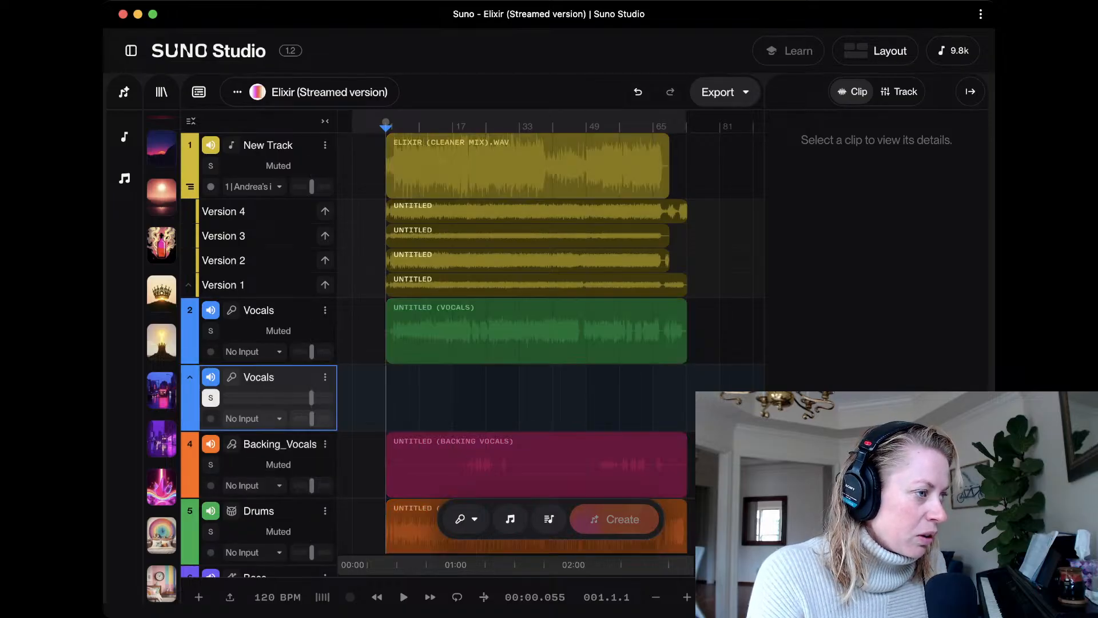
click(211, 398)
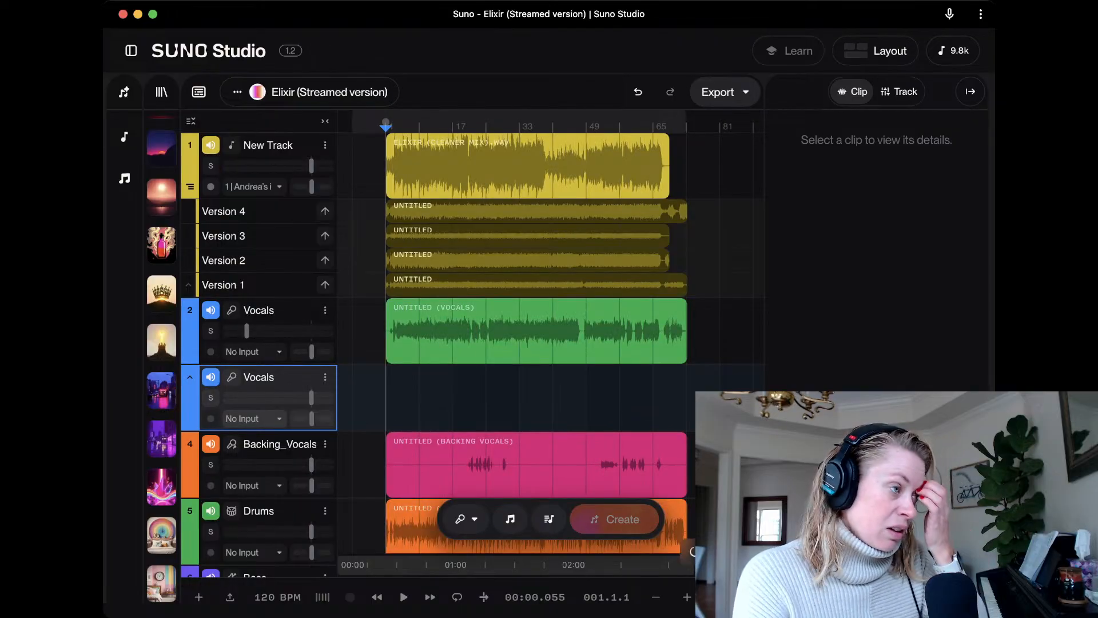
click(251, 351)
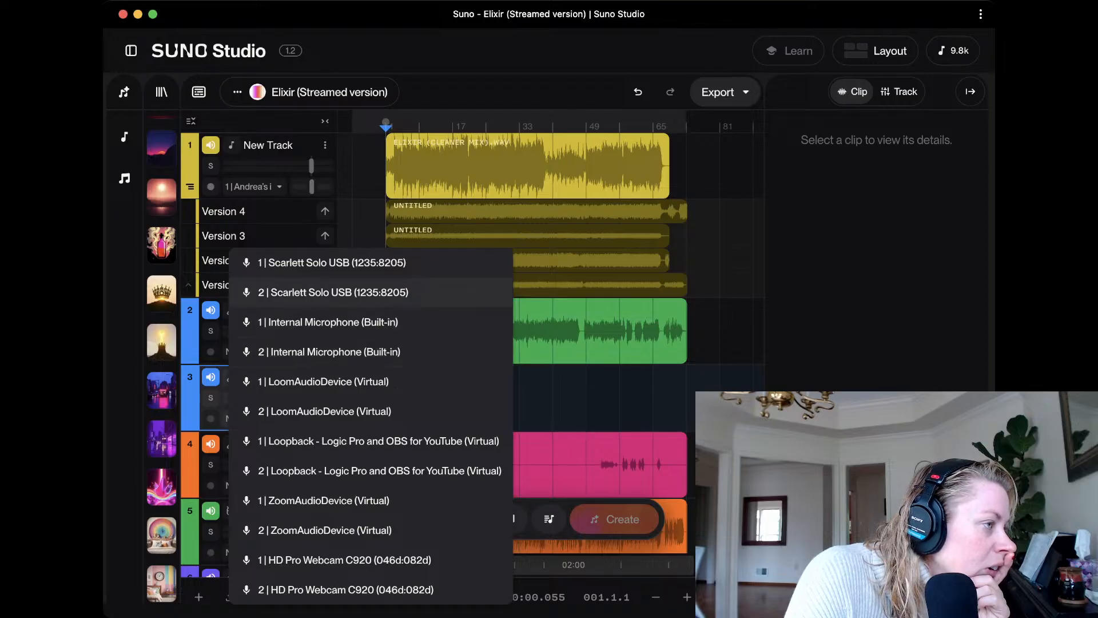
click(332, 262)
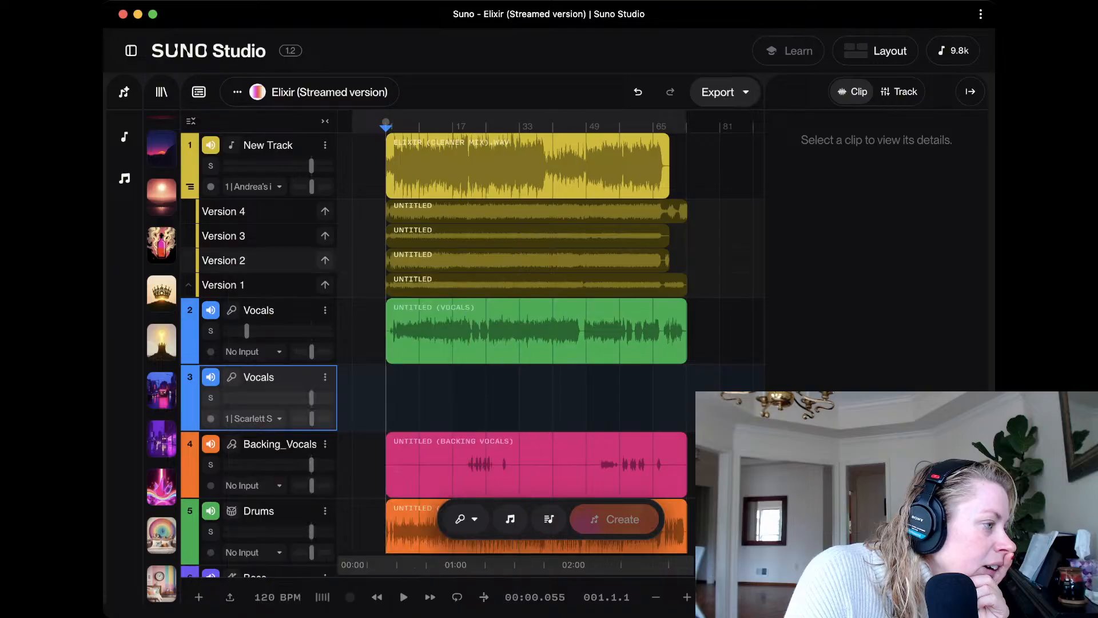
click(210, 418)
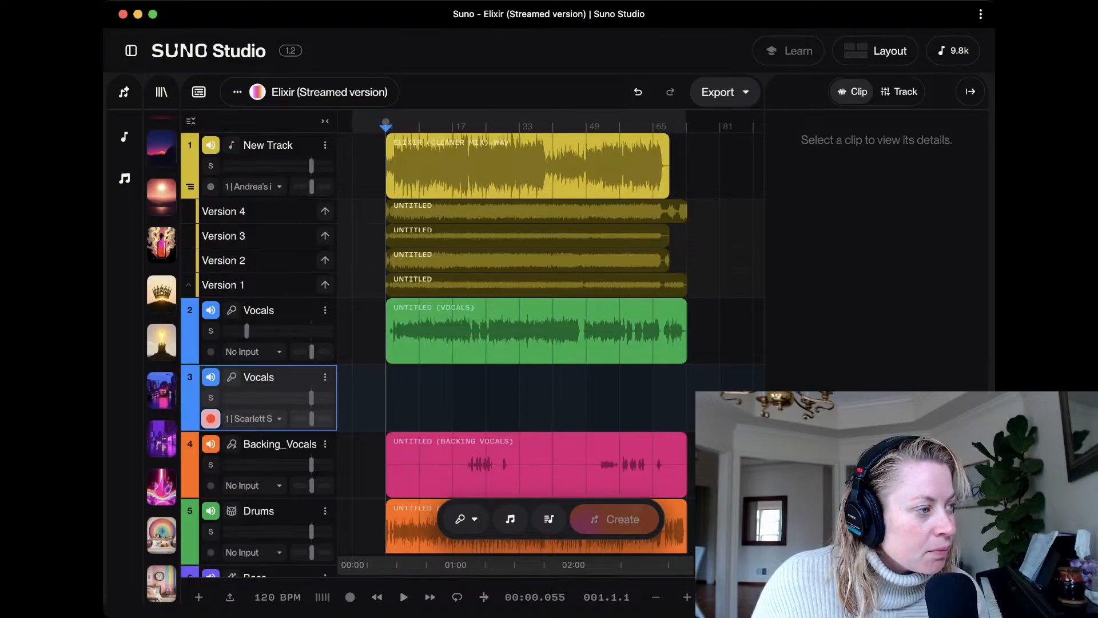
Test playback from the start with the armed Vocals track, switching its input to 2 | Scarlett Solo USB before playing again
key(space)
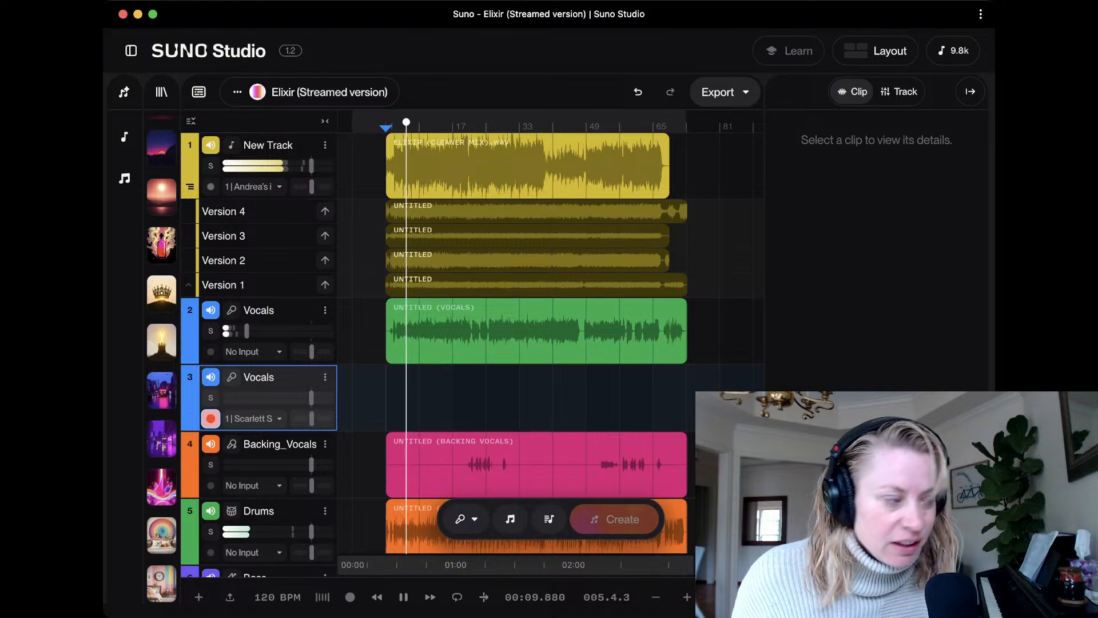
key(space)
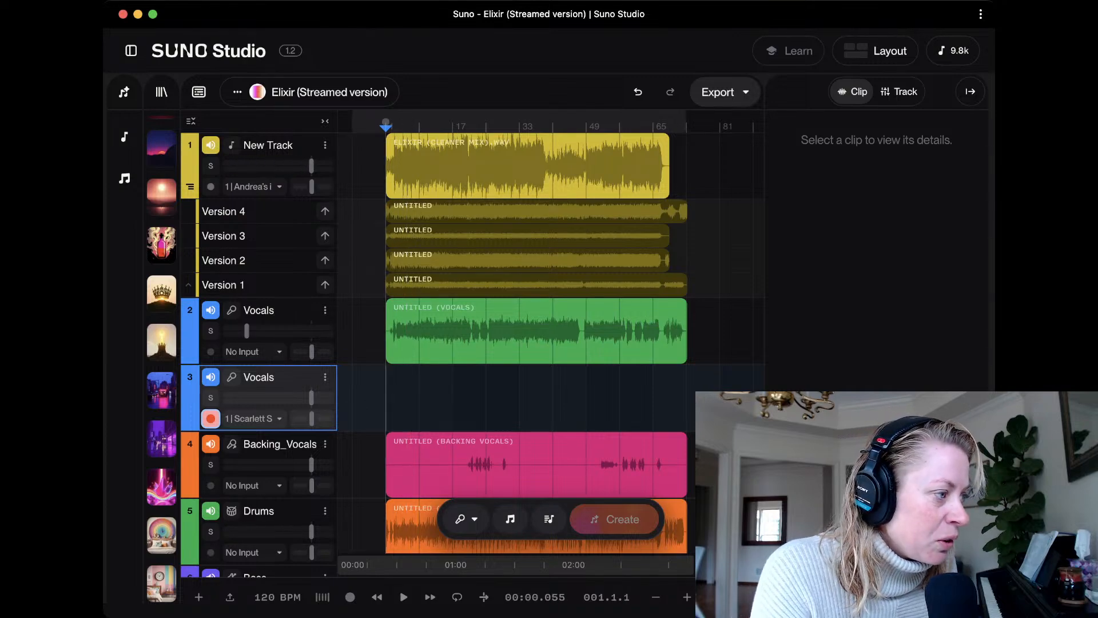
click(252, 418)
click(320, 288)
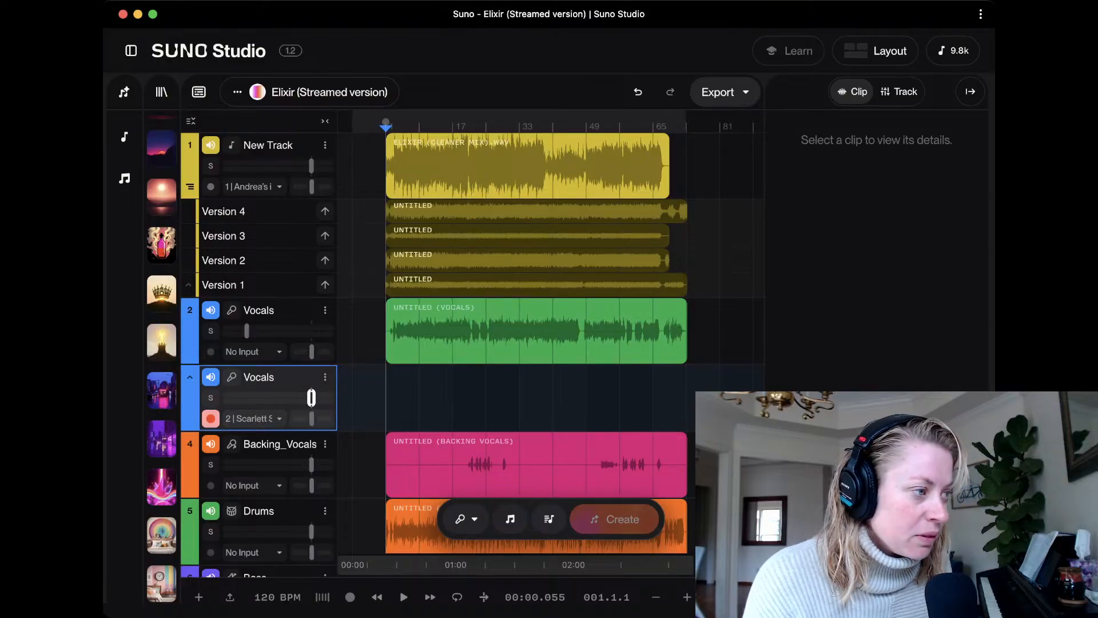
key(space)
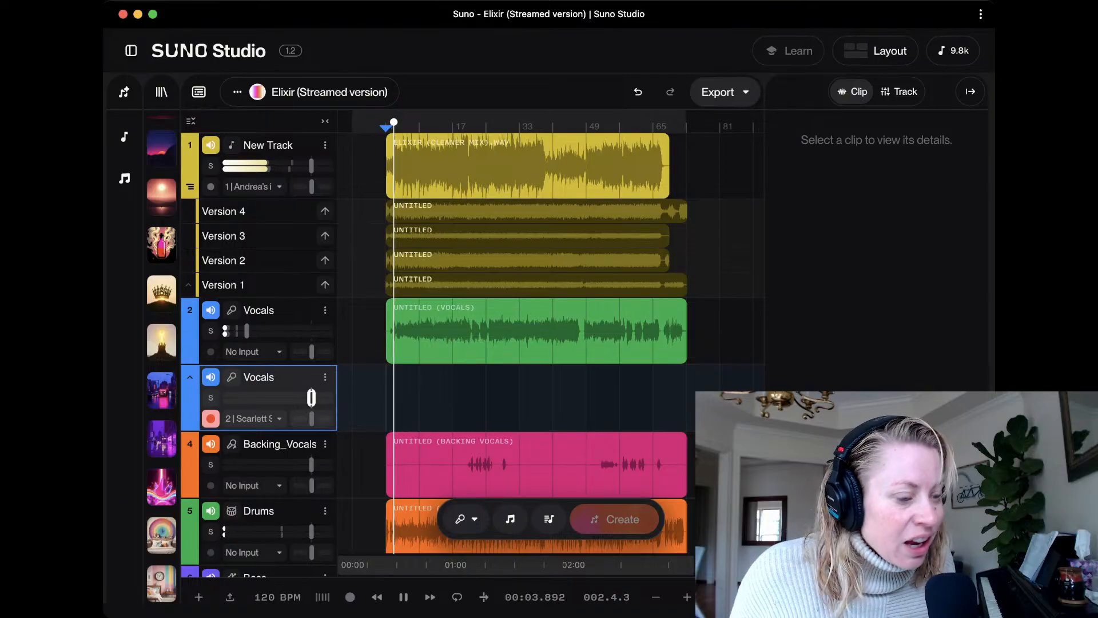
Set the armed Vocals track's input to 1 | Loopback - Logic Pro and OBS for YouTube (Virtual) and test playback from the start
key(space)
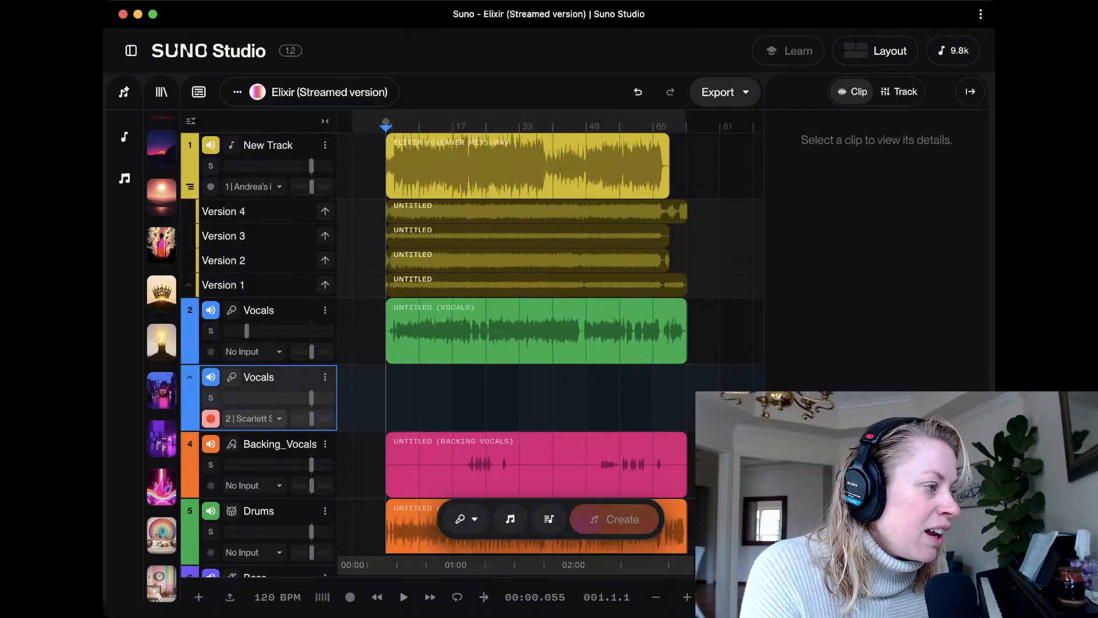
click(252, 418)
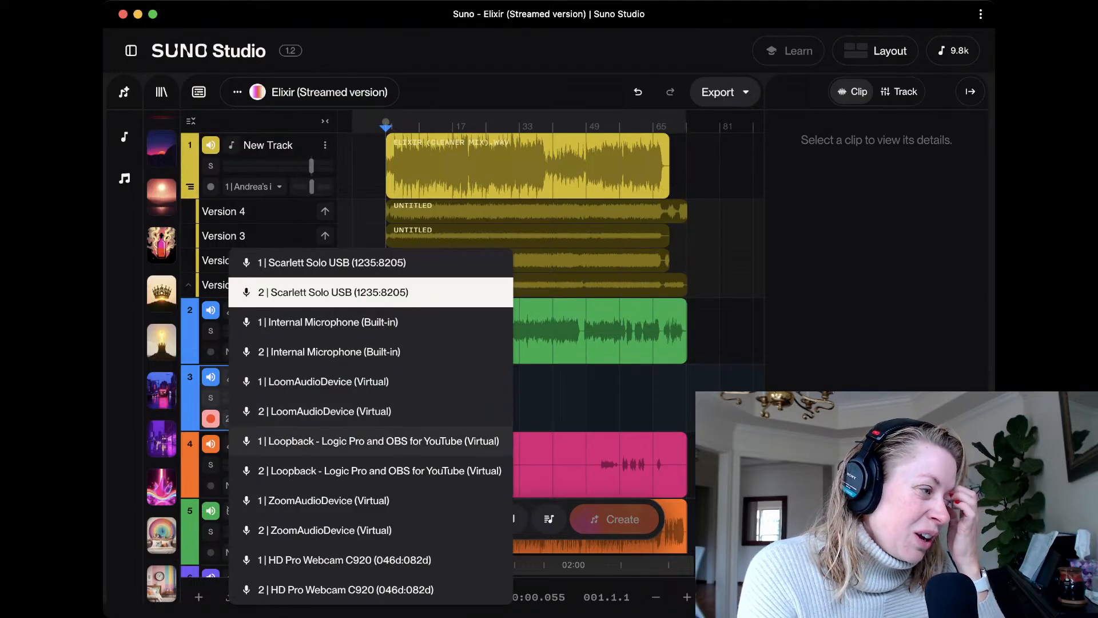
click(378, 440)
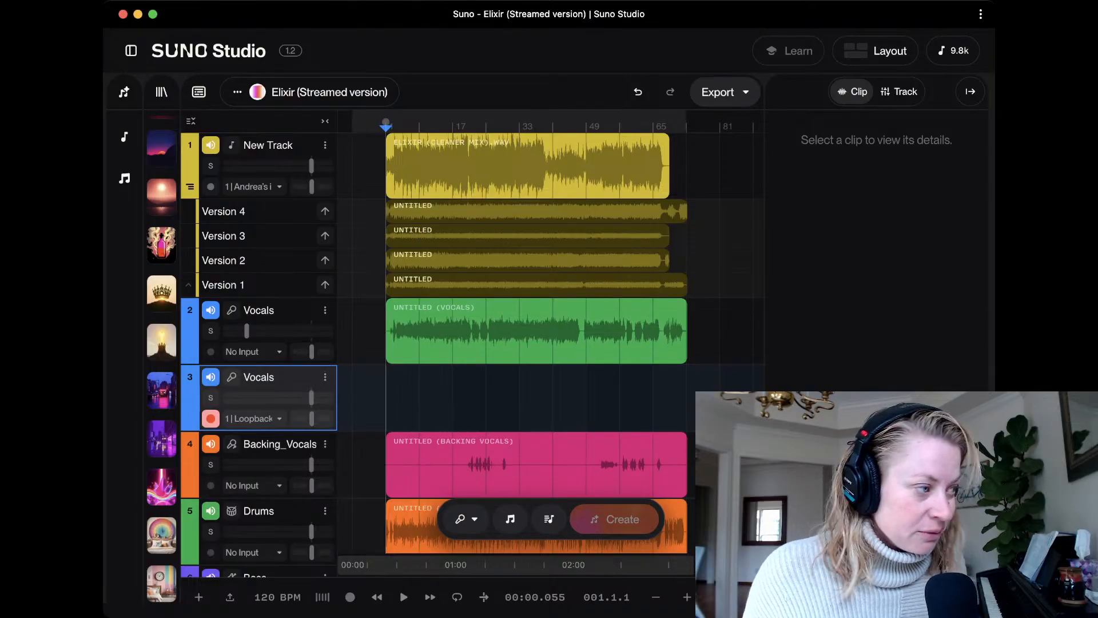
key(space)
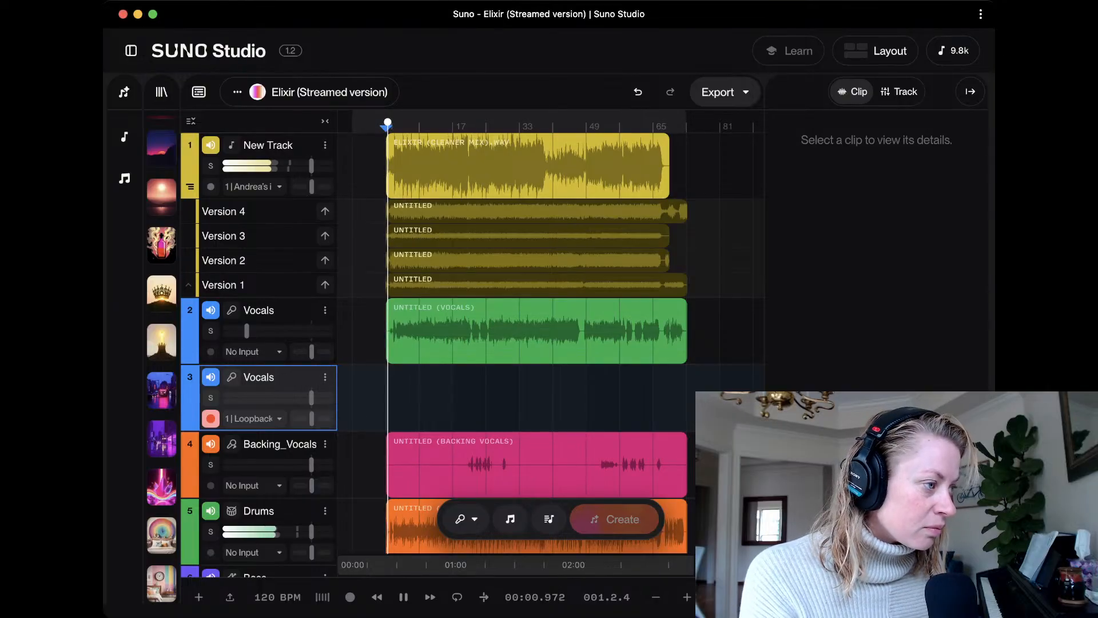
key(space)
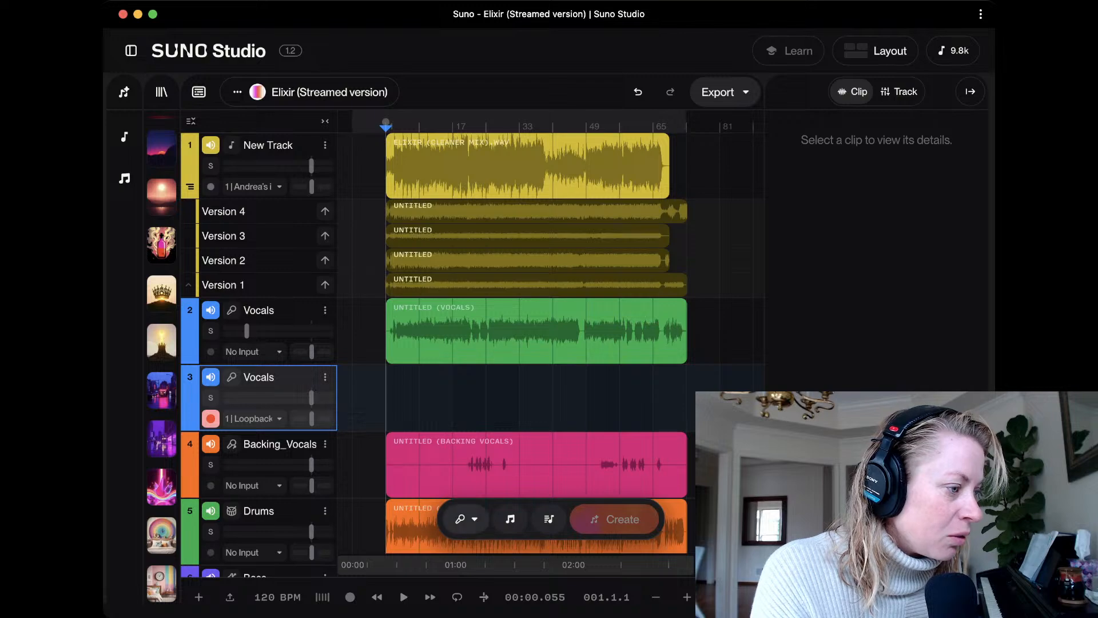
click(466, 519)
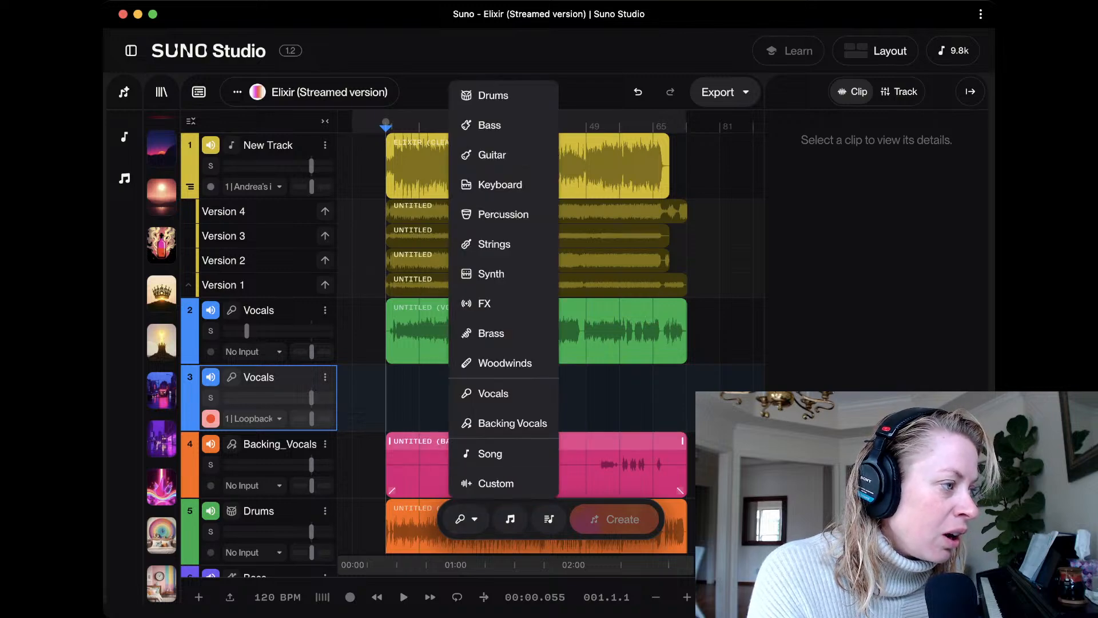
click(419, 398)
key(Home)
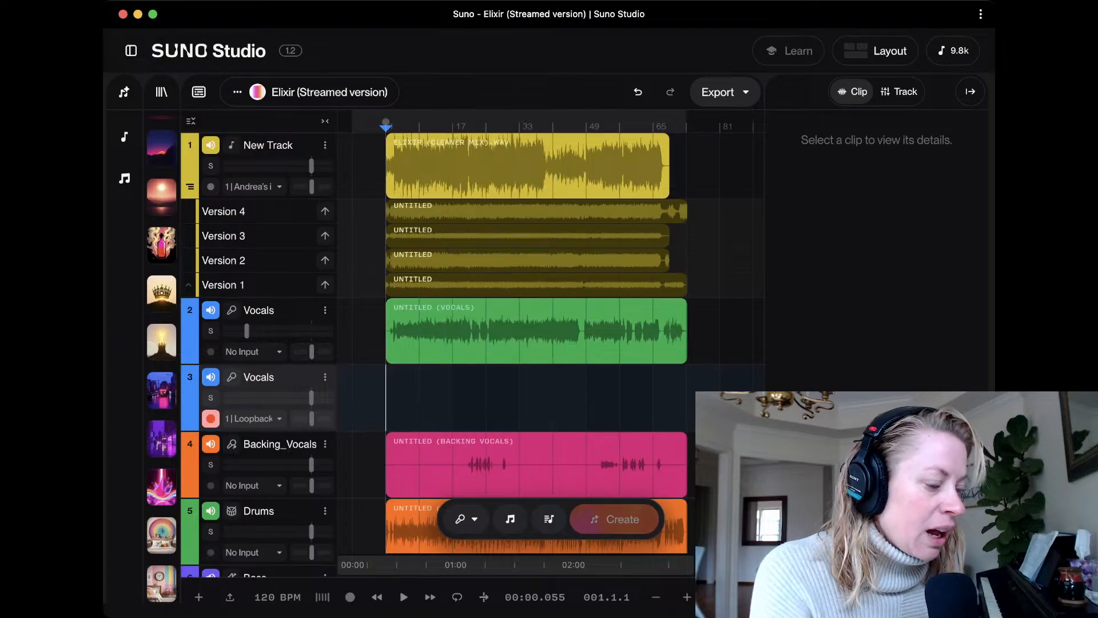
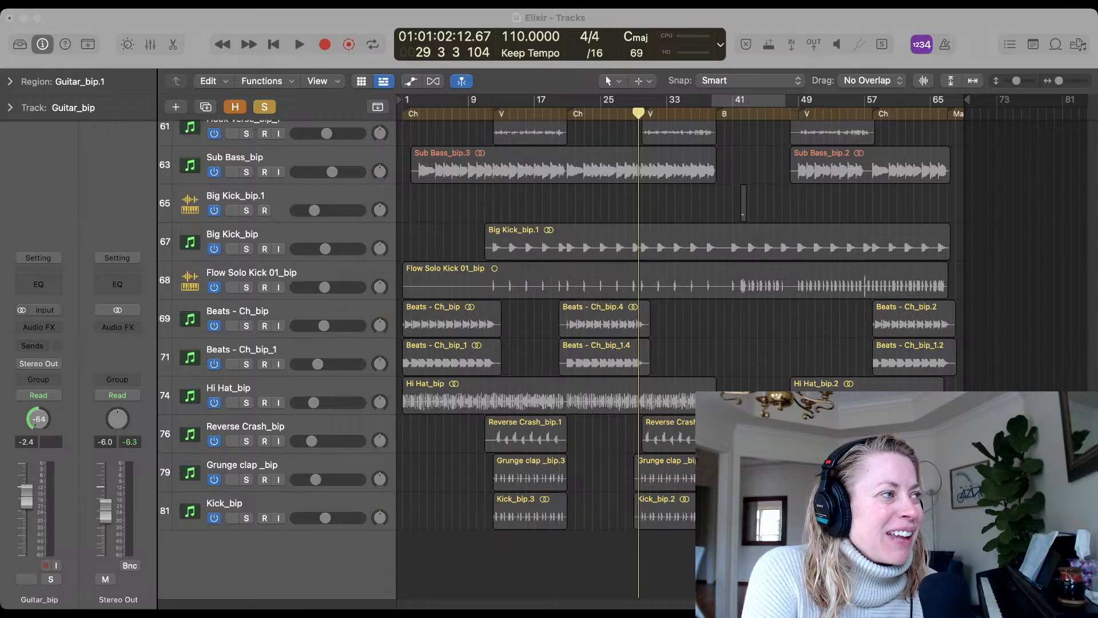
Switch to the Elixir AI project in Logic Pro and return the playhead to the start
key(super+Tab)
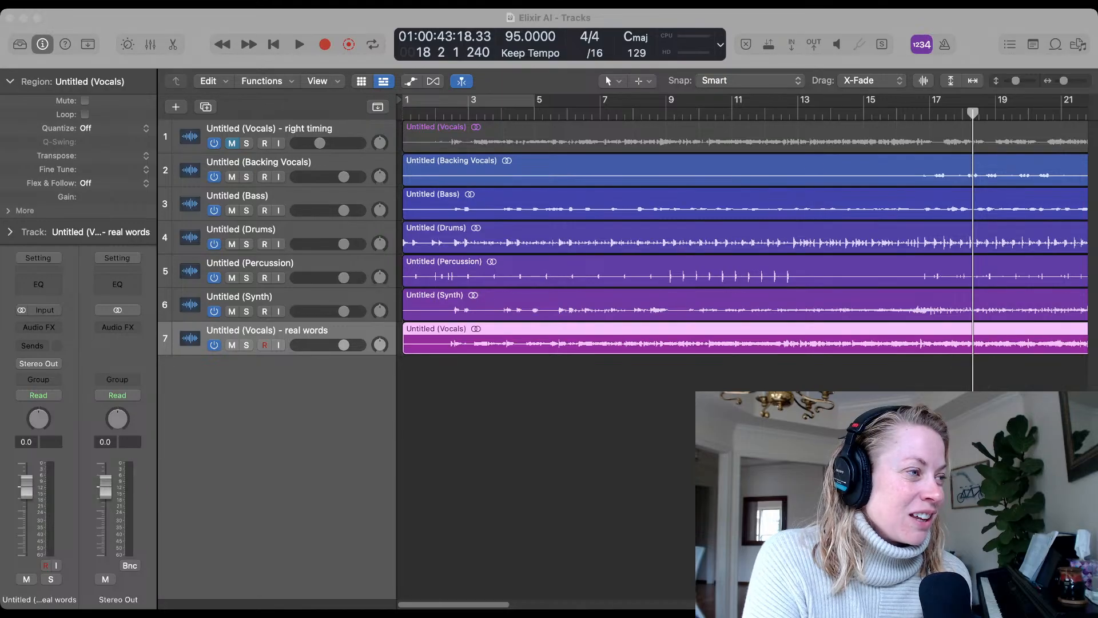
key(super+Tab)
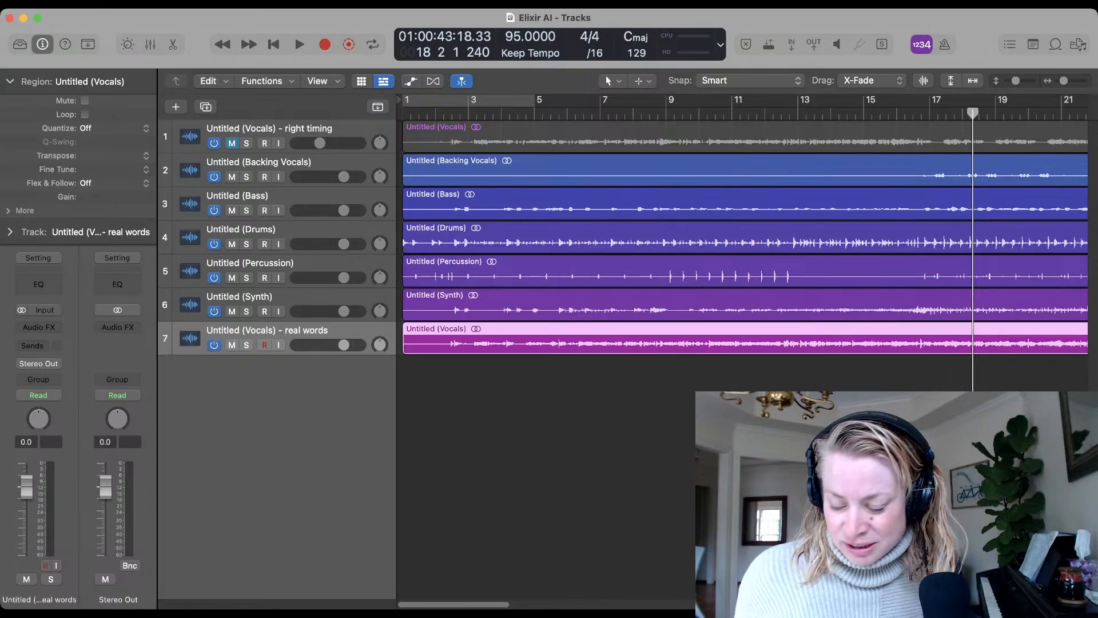
key(Return)
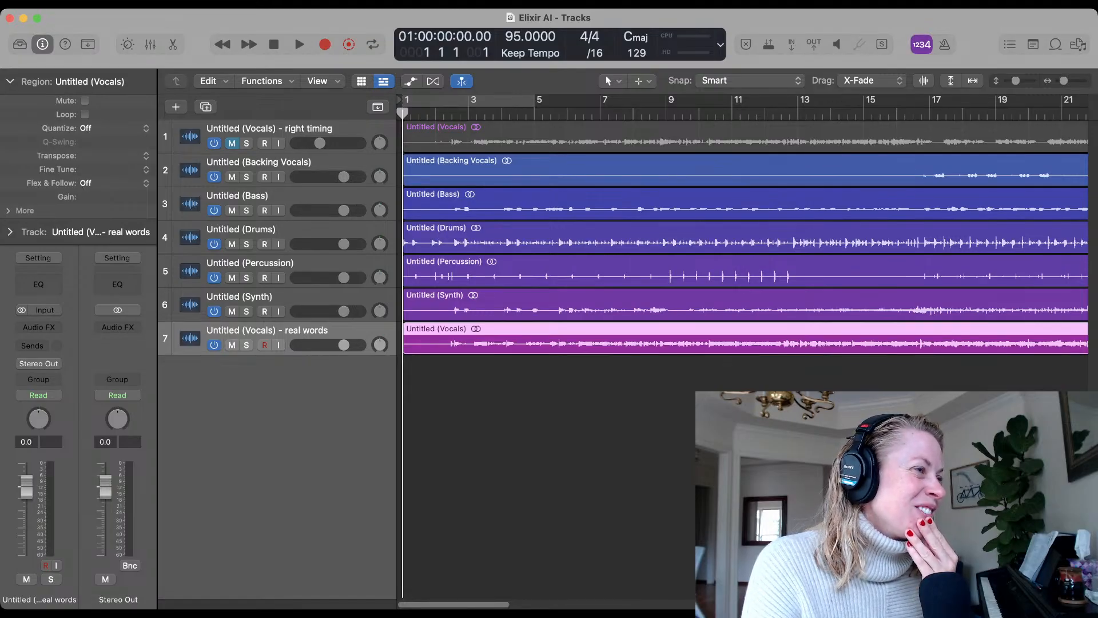
Create an audio track using Input 1 below the "right timing" vocals track and name it Main Vox
click(269, 129)
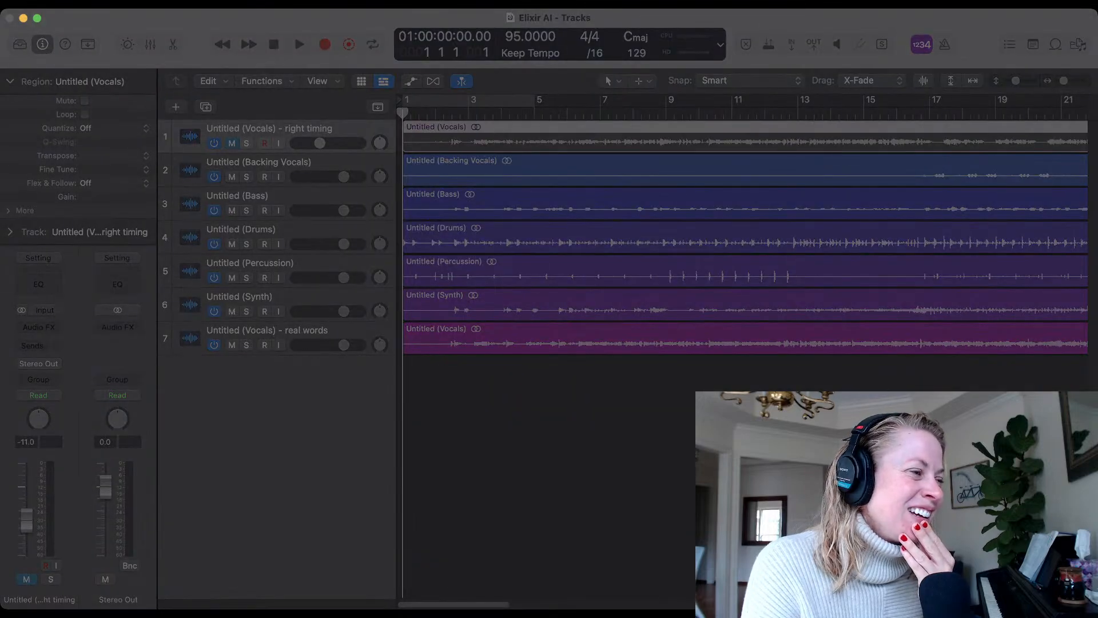
key(Return)
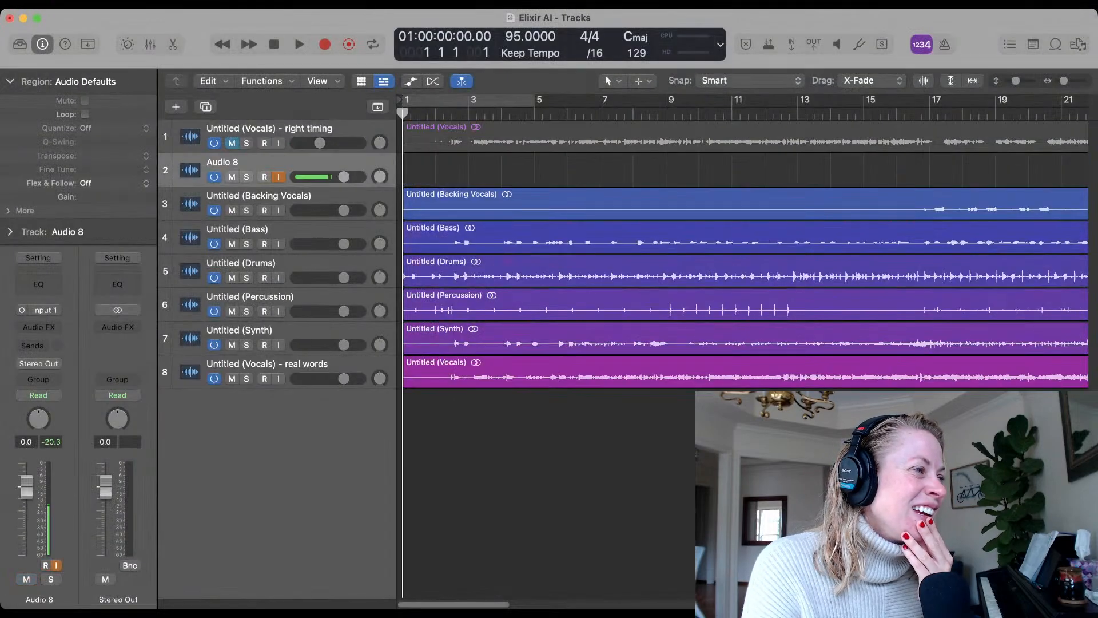
key(shift+Return)
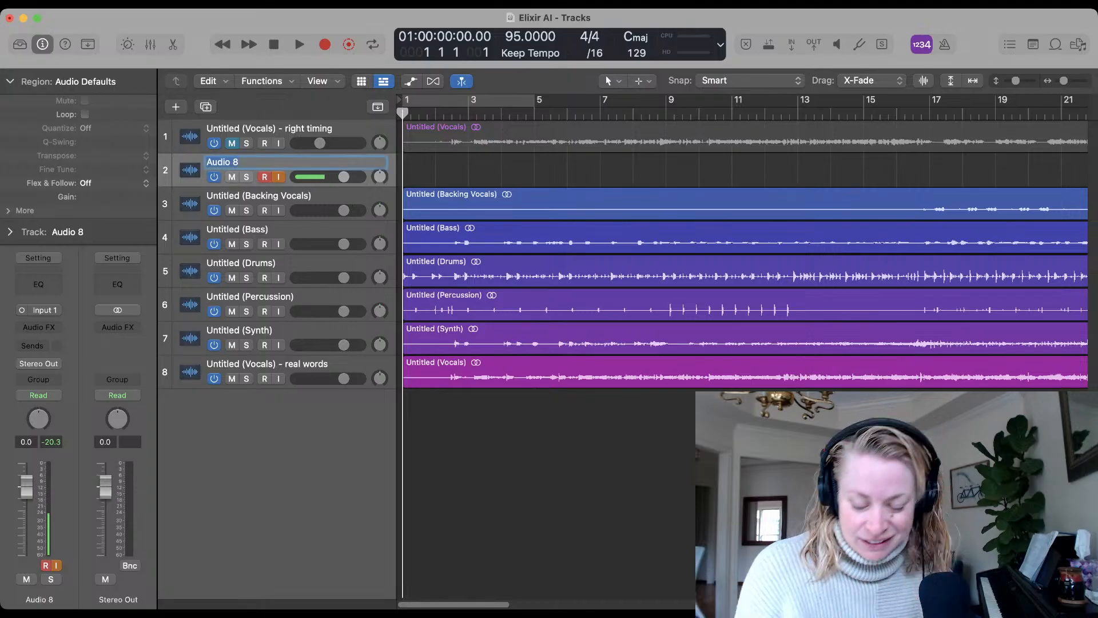
text(Ma)
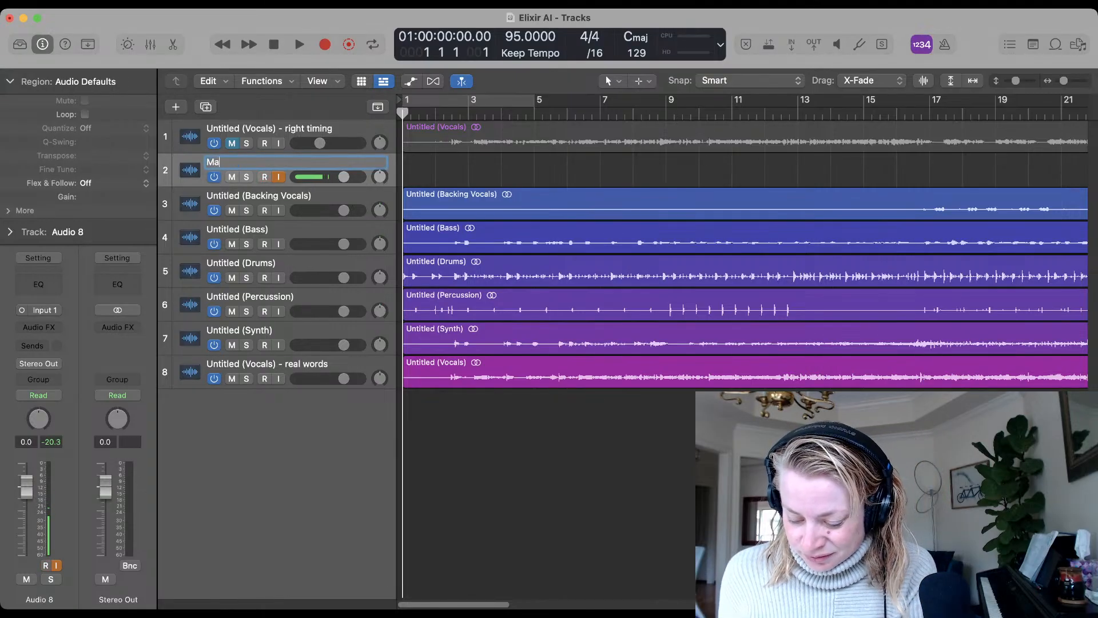
text(in Vox)
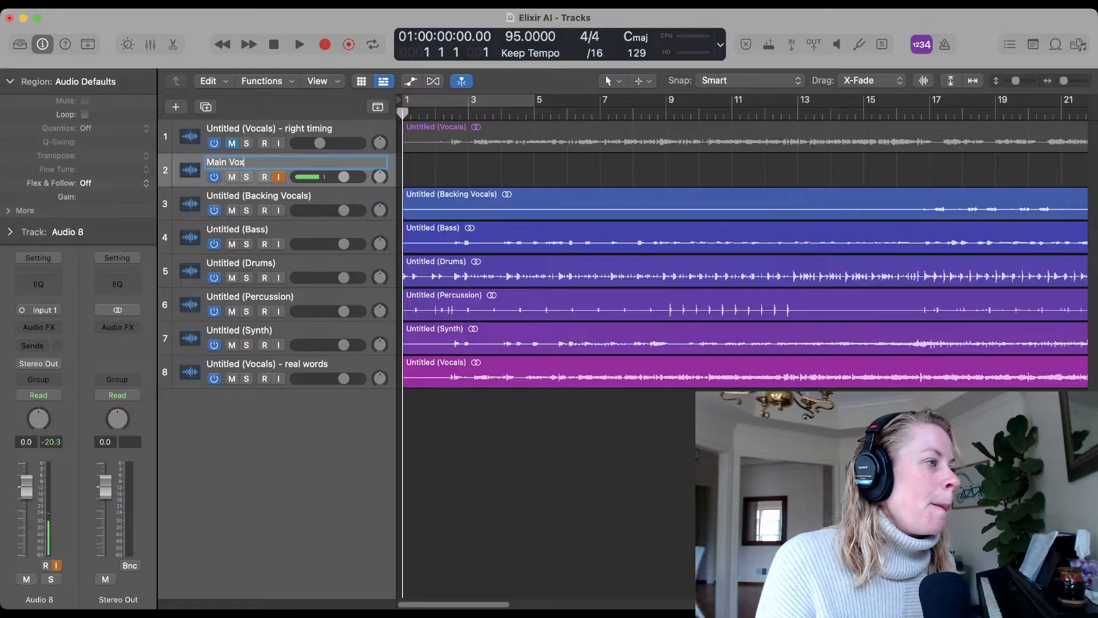
key(Return)
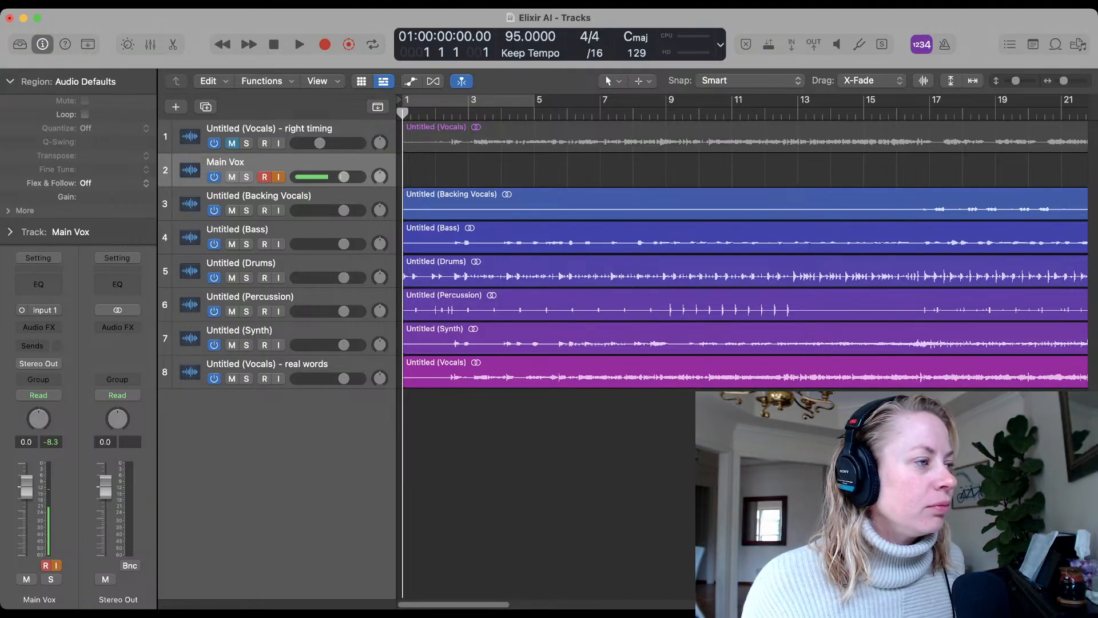
Try a vocal take of about 7 bars on Main Vox from the start, deleting it after listening back
key(r)
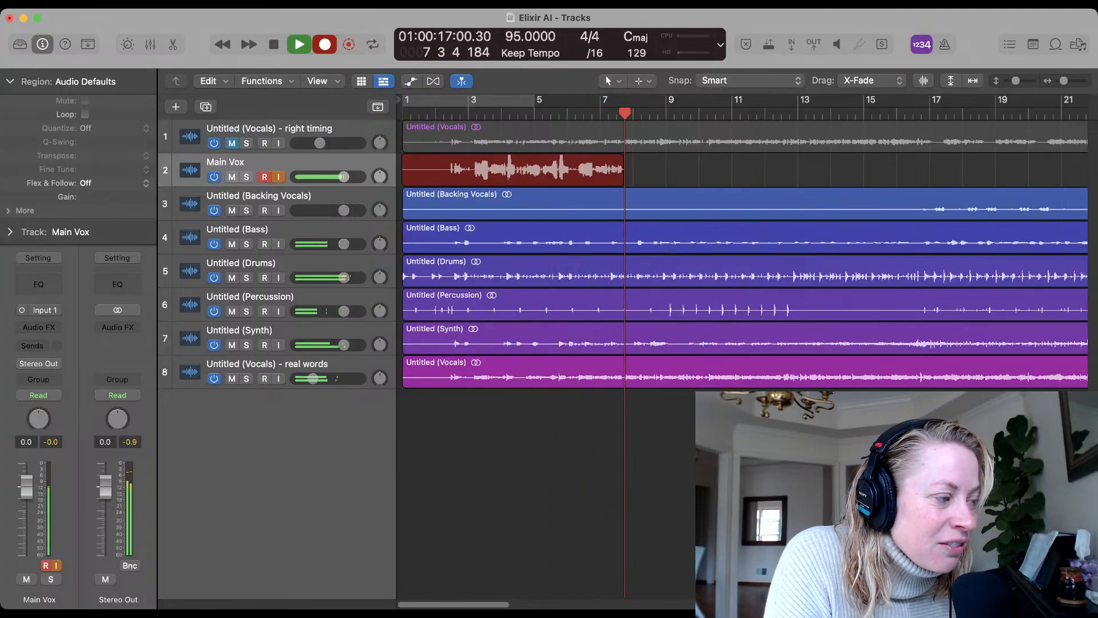
key(space)
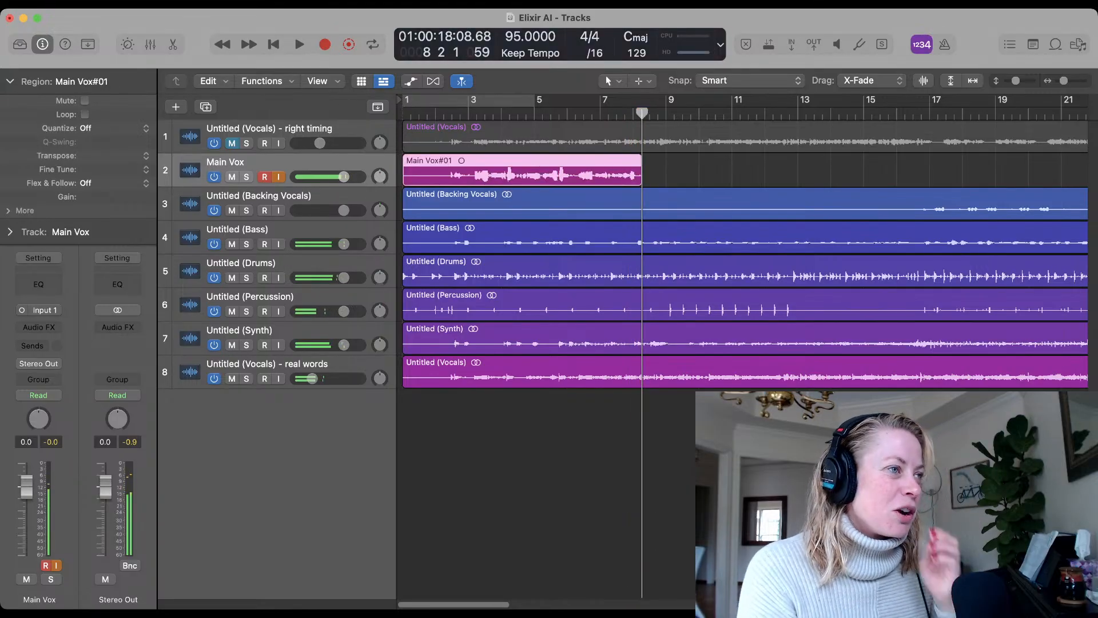
click(452, 113)
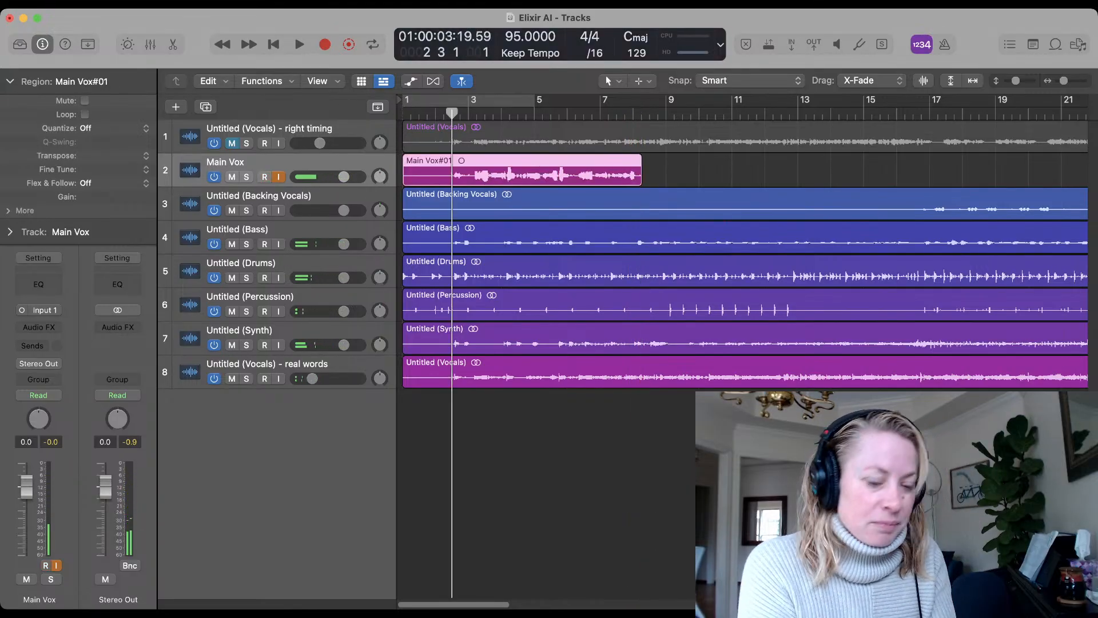
key(space)
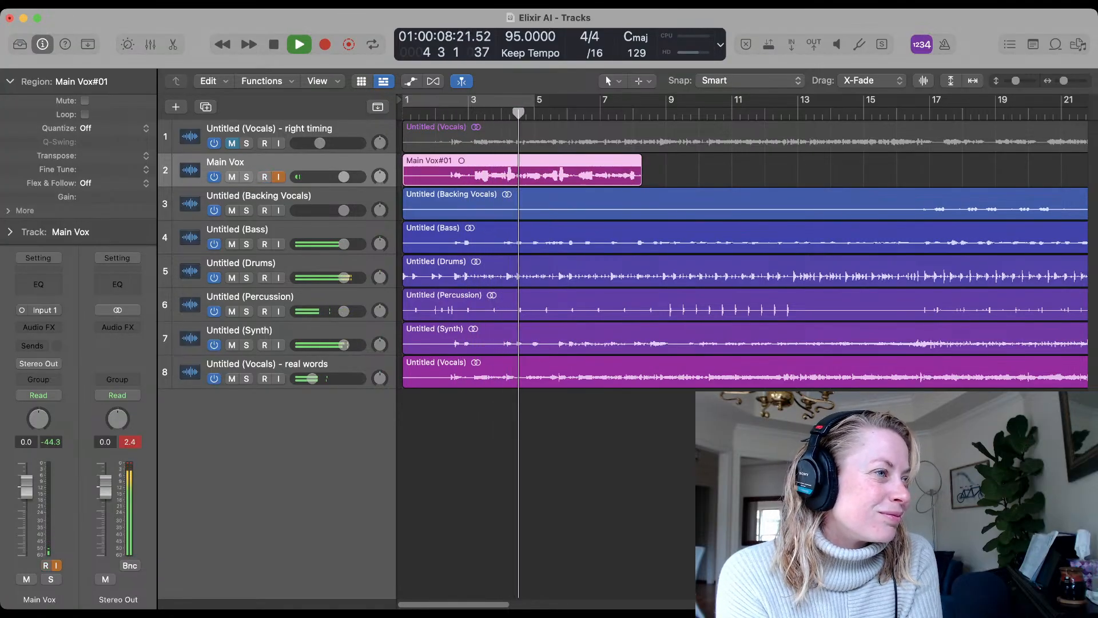
key(space)
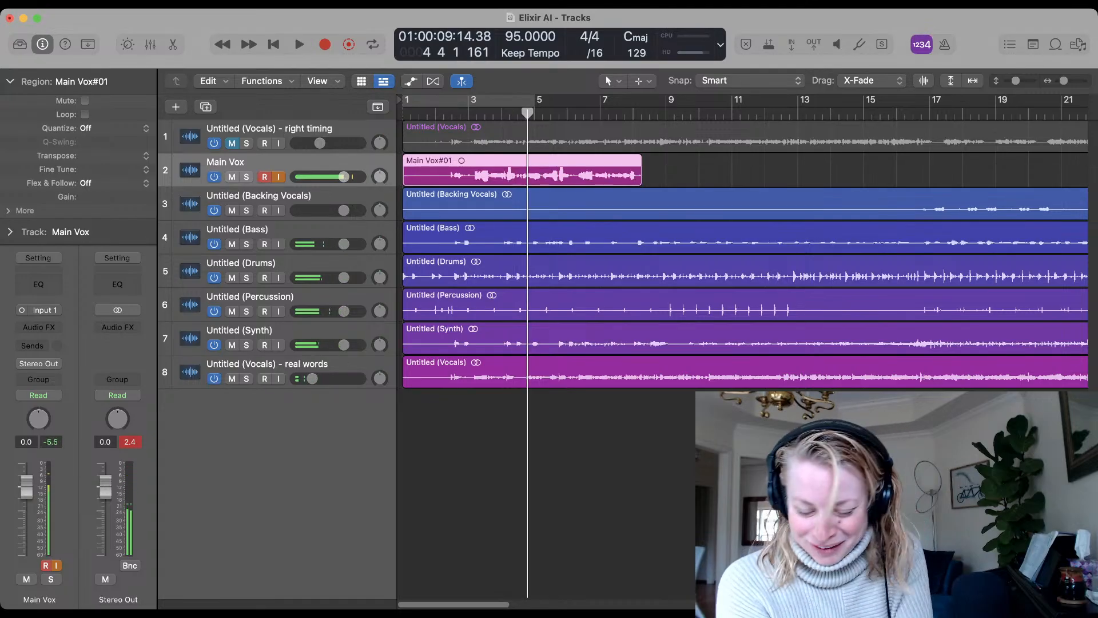
key(Delete)
key(Return)
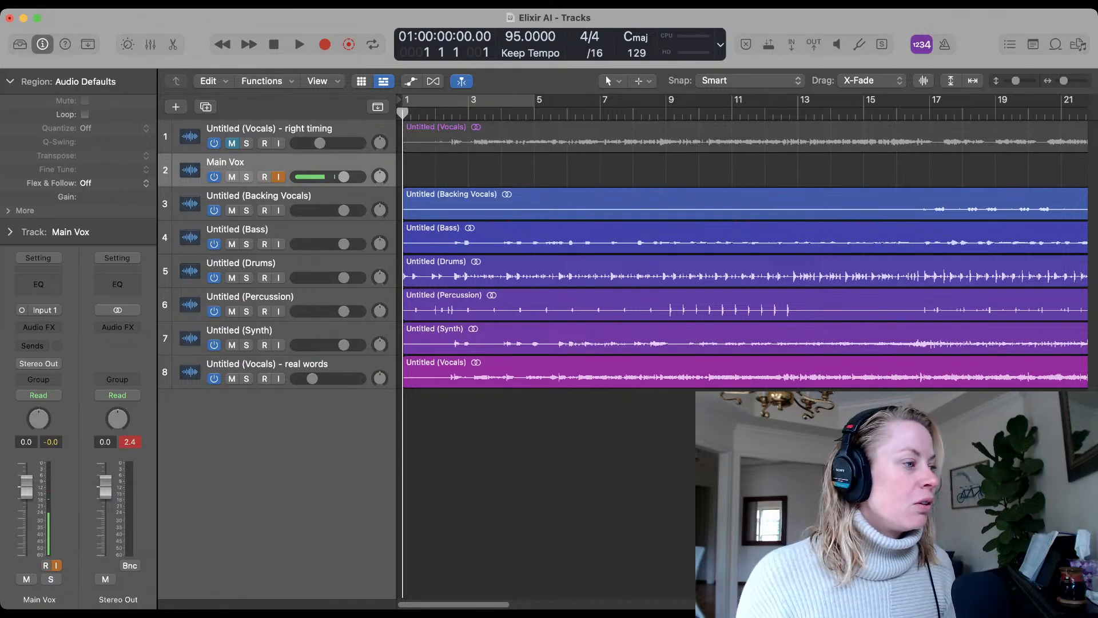
Try a longer vocal take of about 13 bars on Main Vox, deleting it after listening back
key(r)
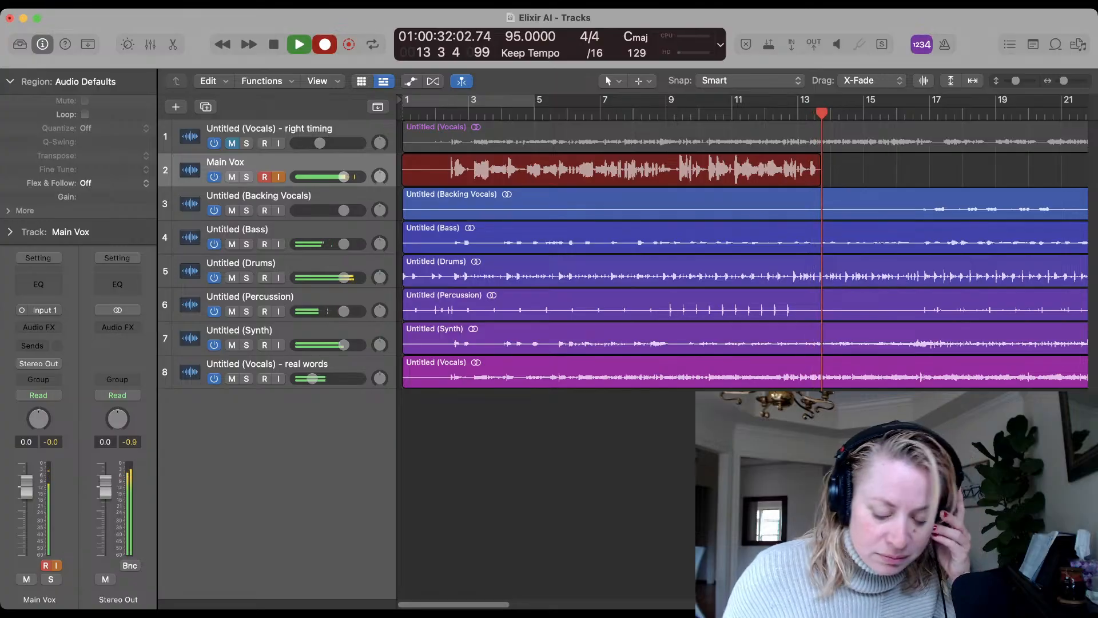
key(space)
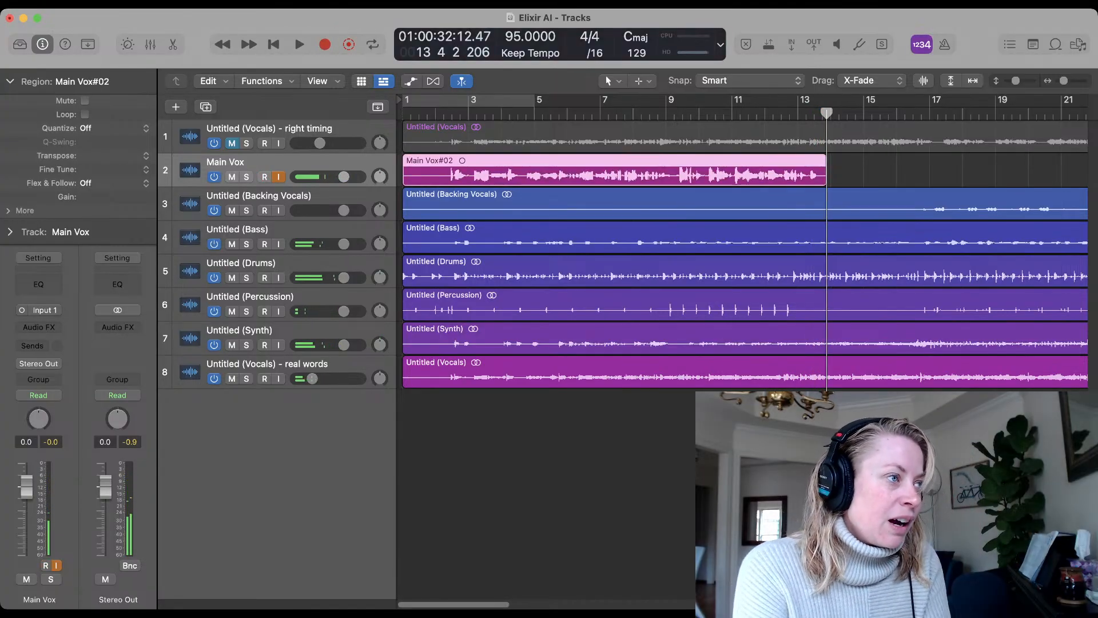
click(444, 113)
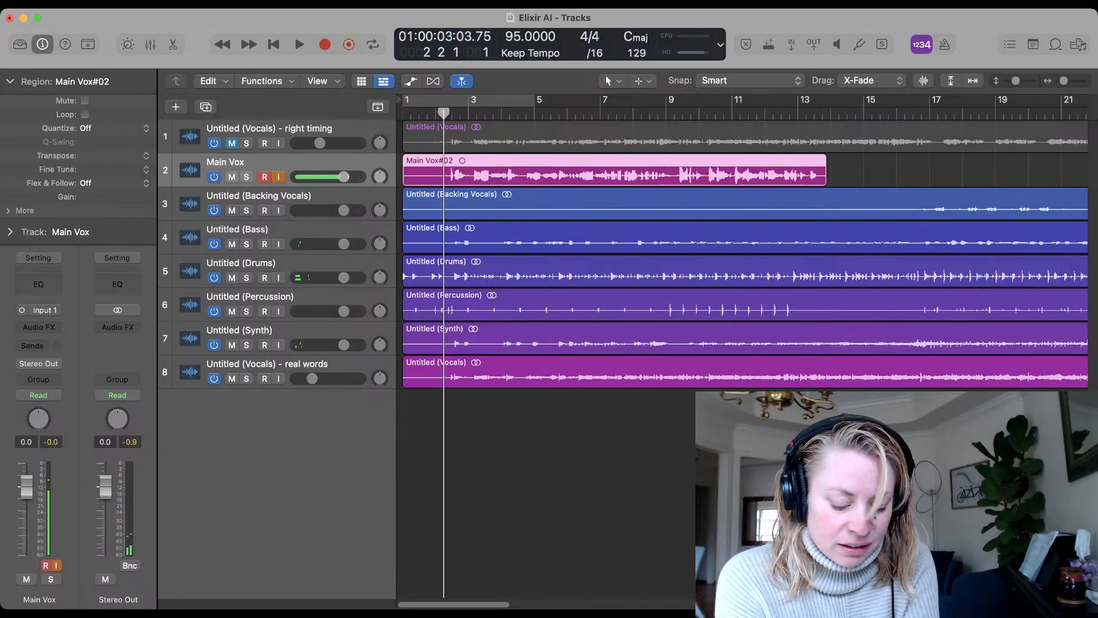
key(space)
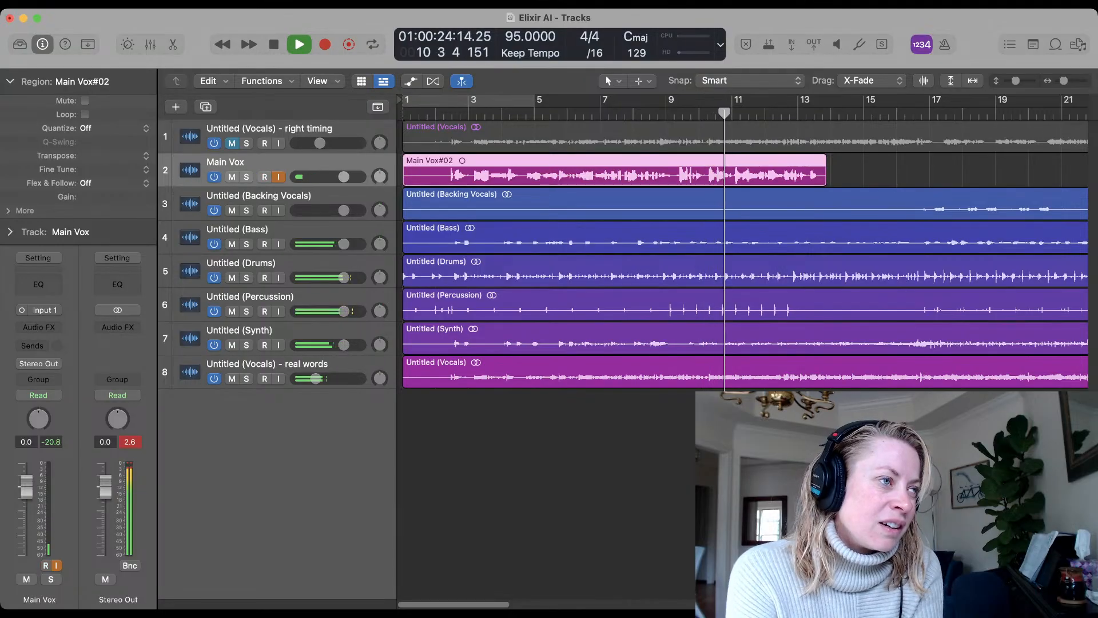
key(space)
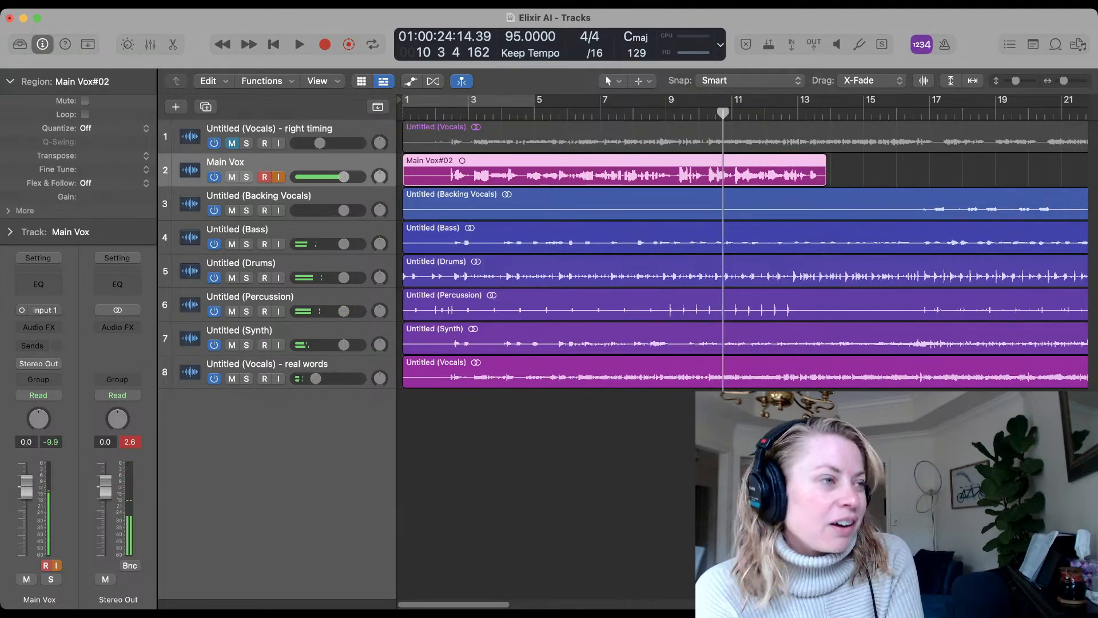
key(Delete)
key(Return)
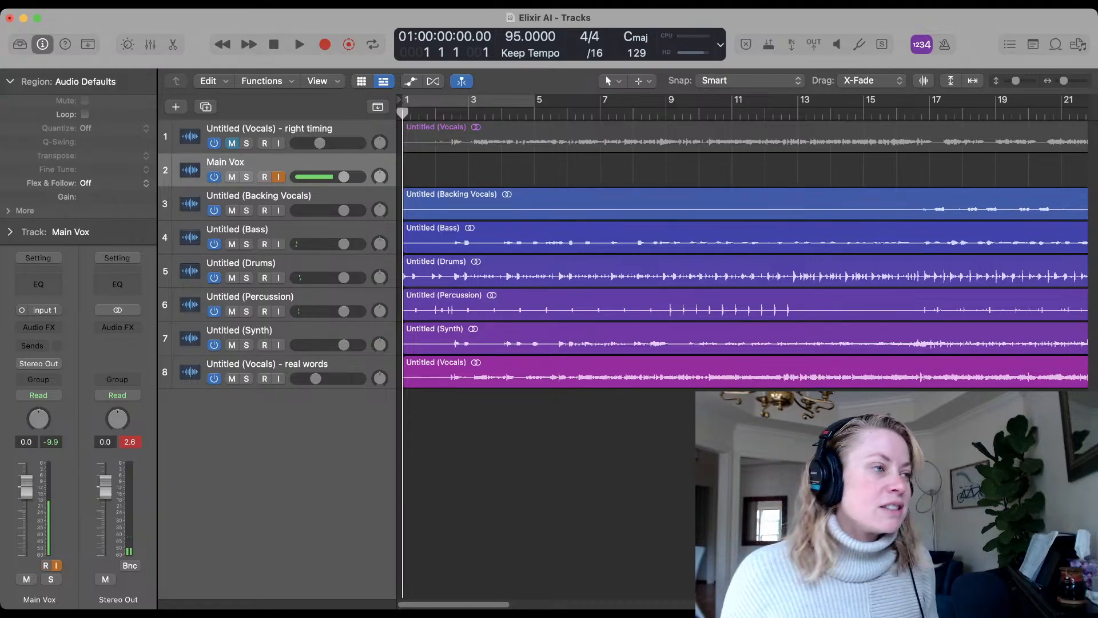
Record a full-length vocal take on Main Vox from the start of the song to bar 58
key(r)
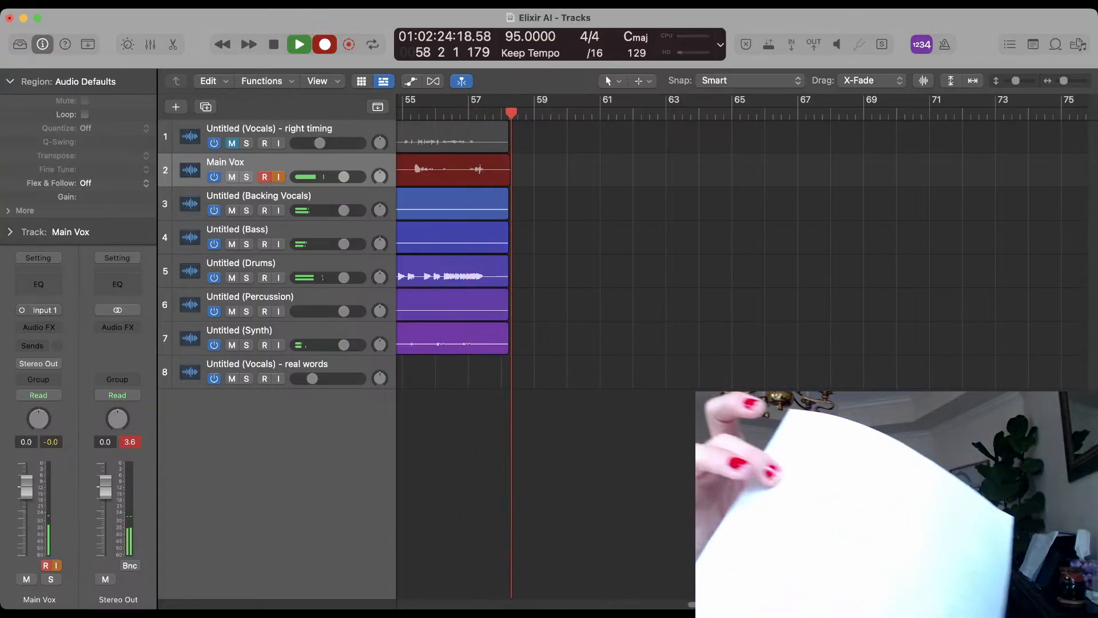
key(space)
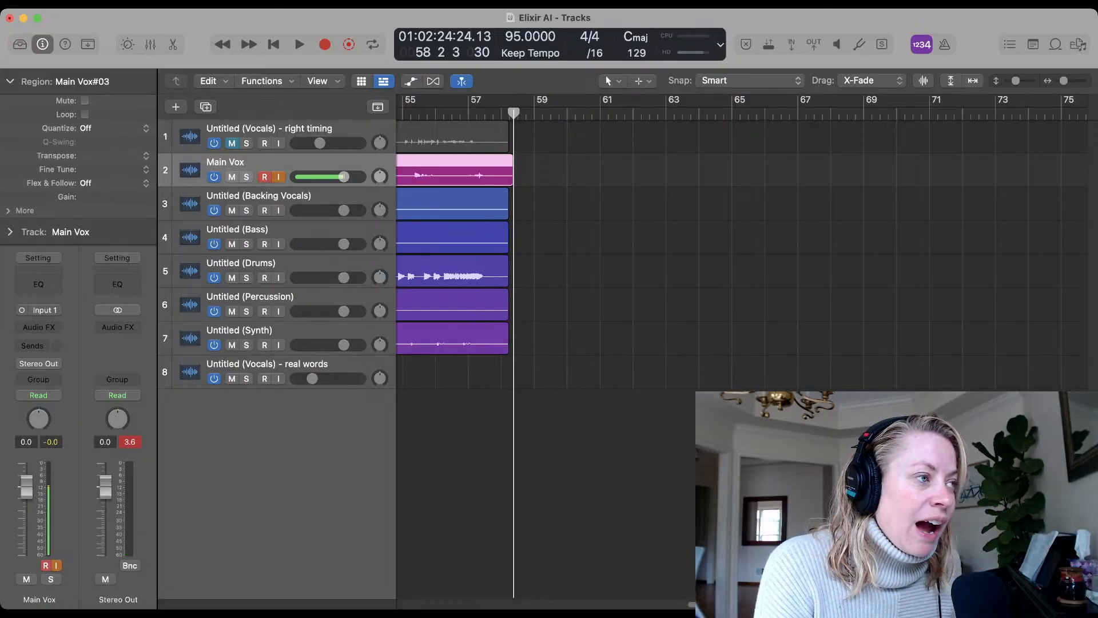
scroll(742, 255, left, 20)
scroll(742, 254, right, 1)
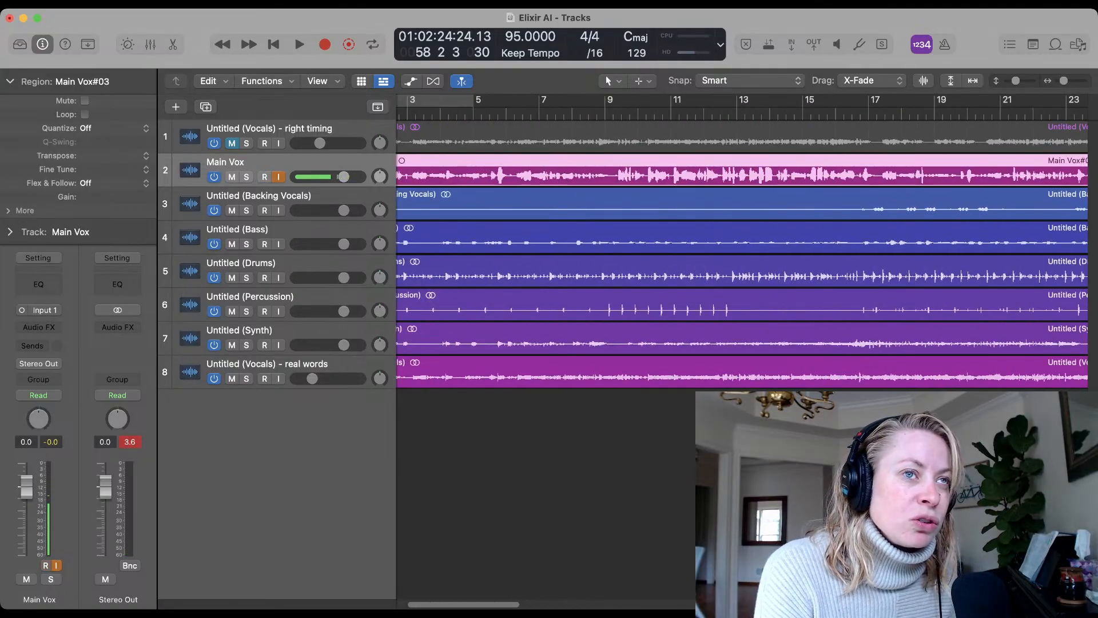
Export the full Main Vox take as Main Vox#03.wav and place it on the empty Vocals track in Suno Studio
drag(1064, 80, 1060, 81)
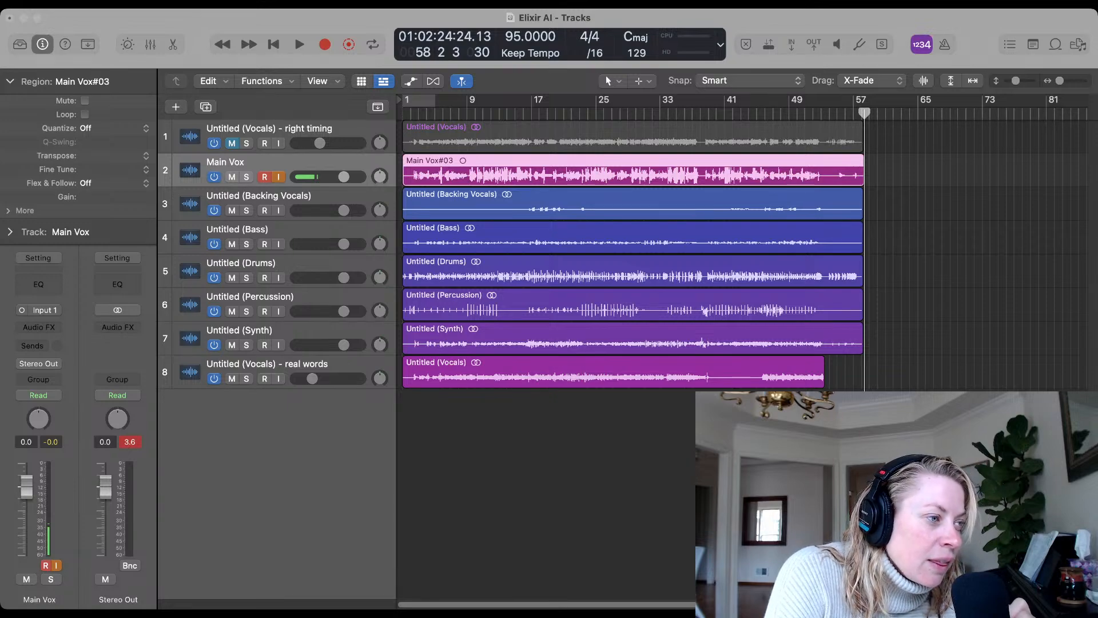
key(Return)
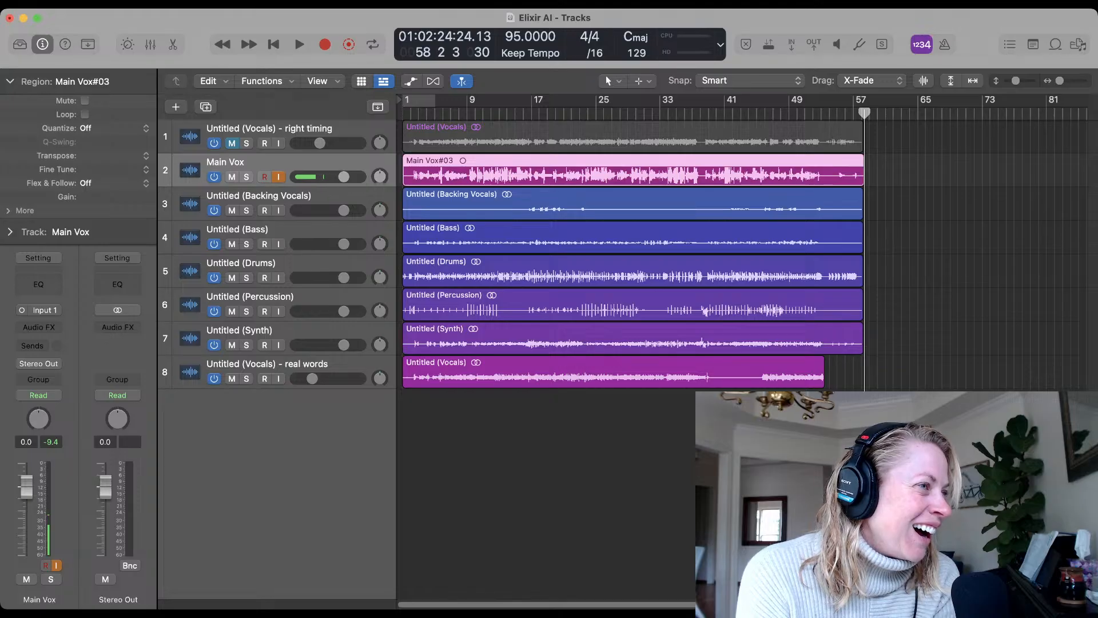
key(super+Tab)
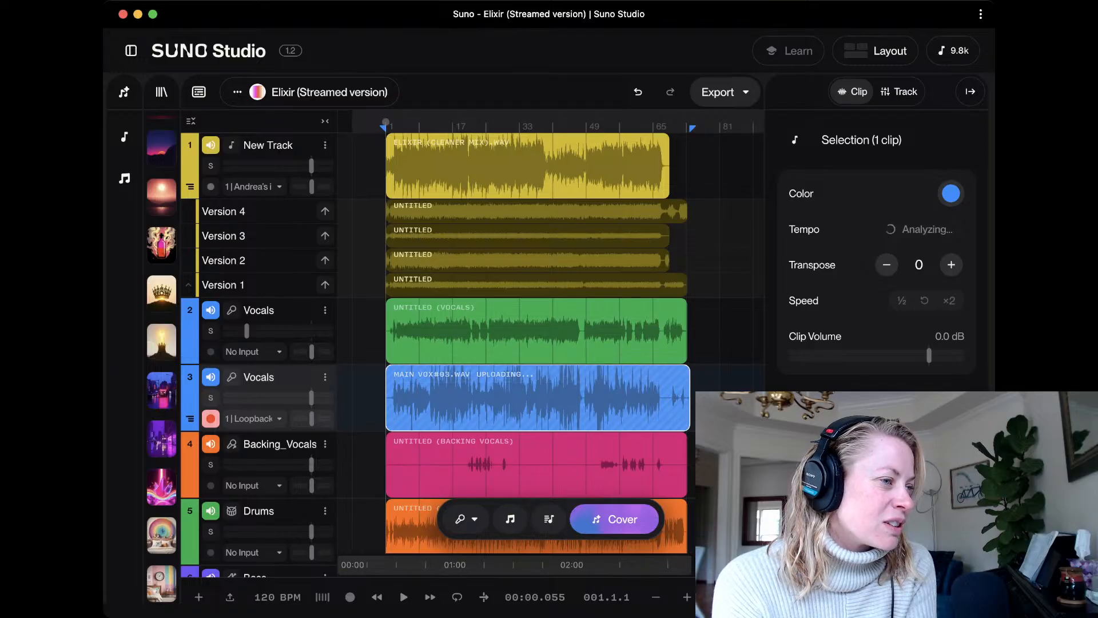
click(375, 397)
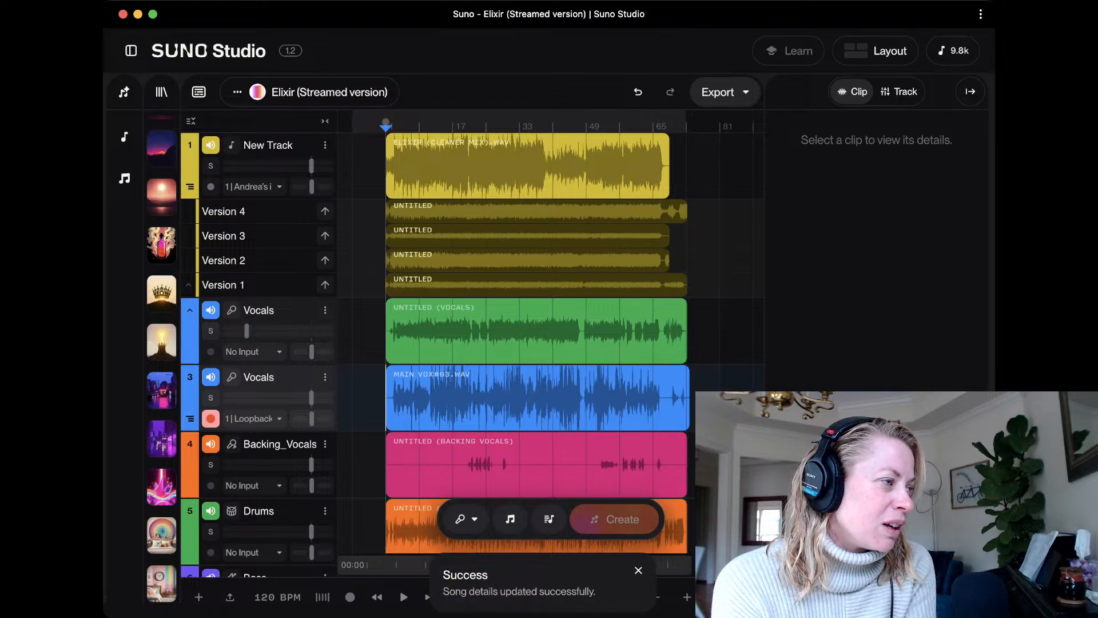
click(325, 310)
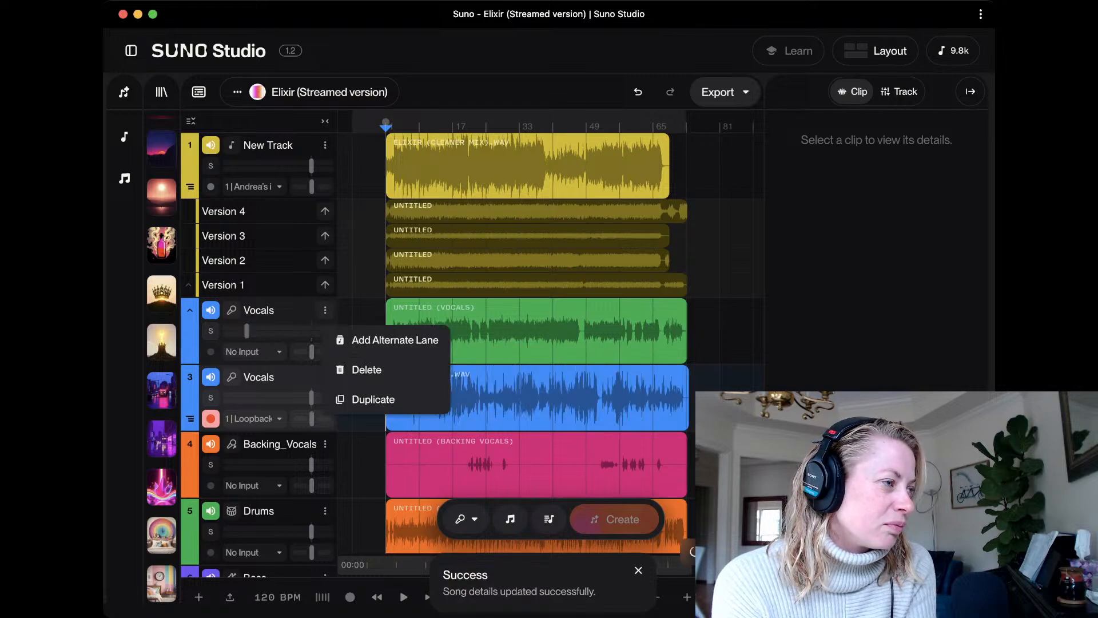
key(Escape)
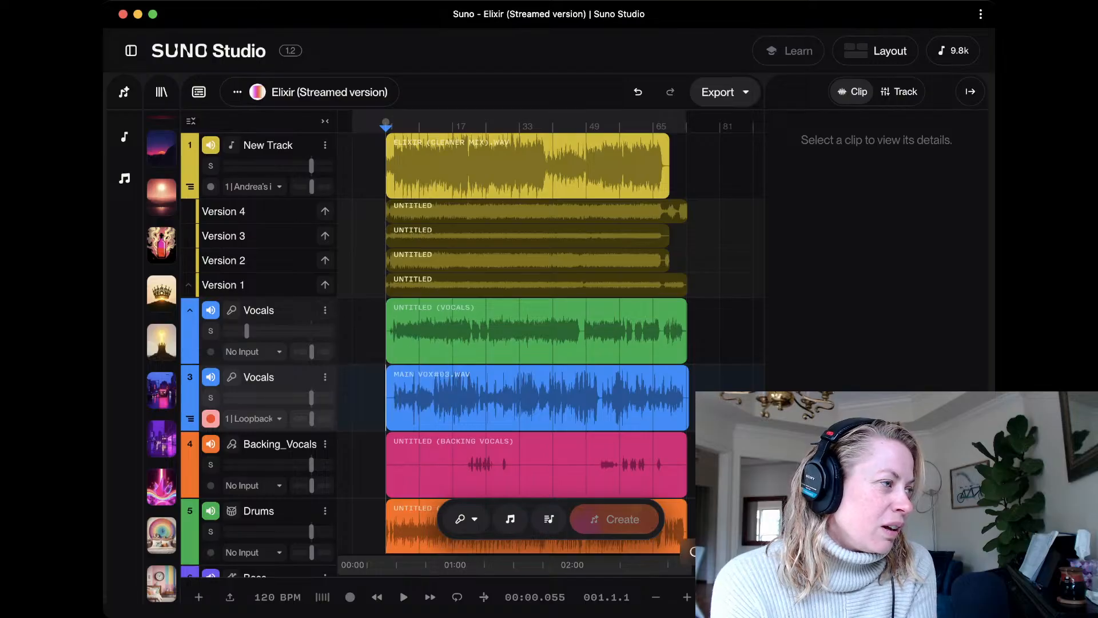
click(231, 310)
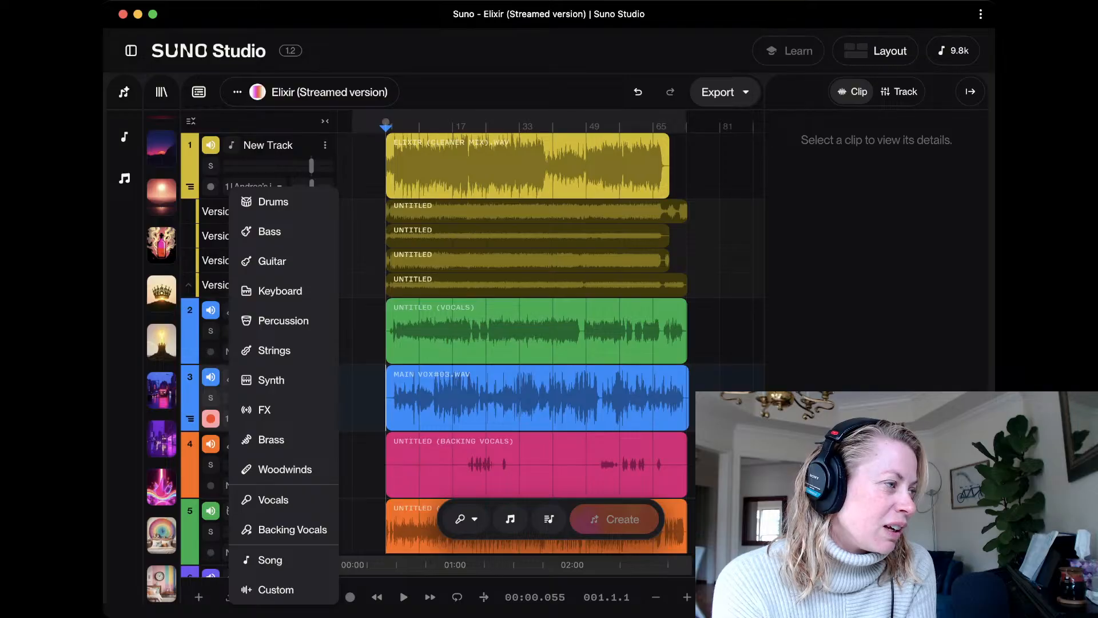
click(352, 330)
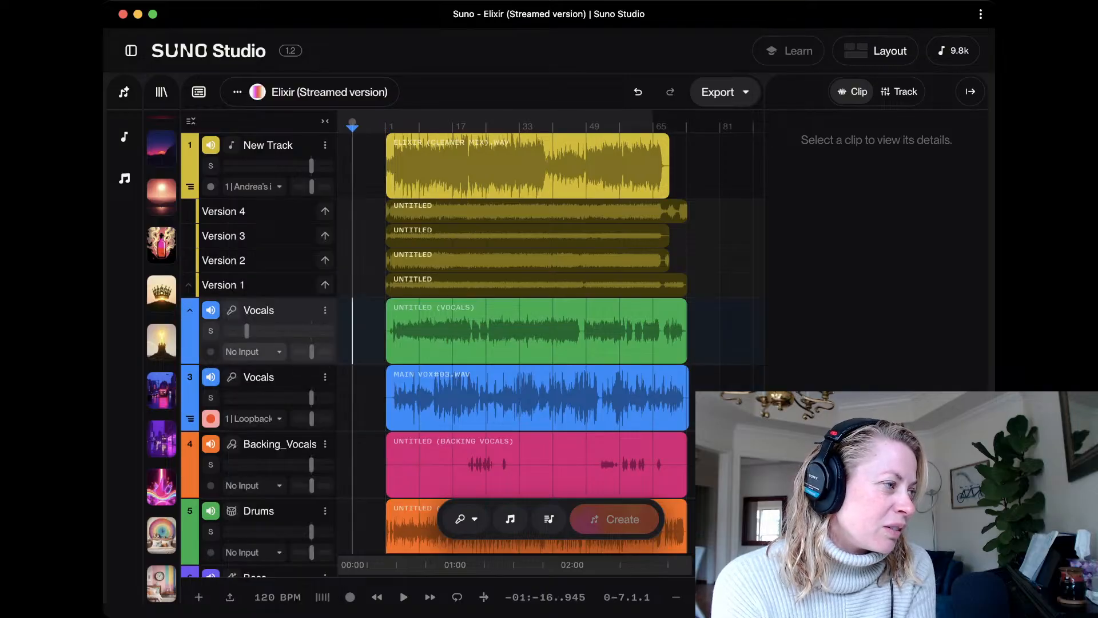
key(space)
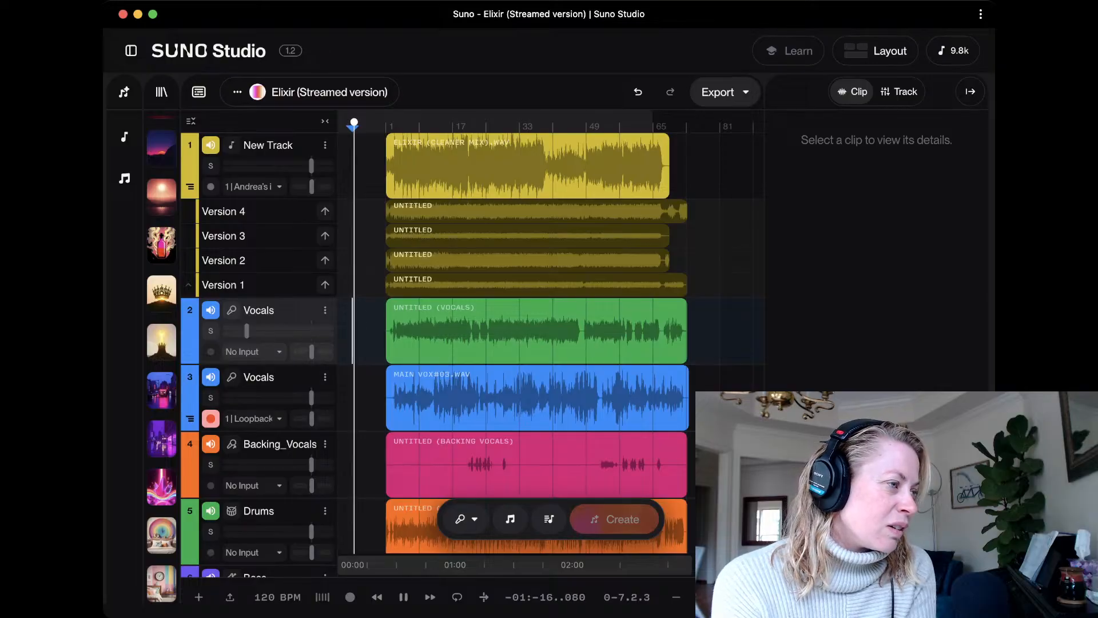
click(370, 398)
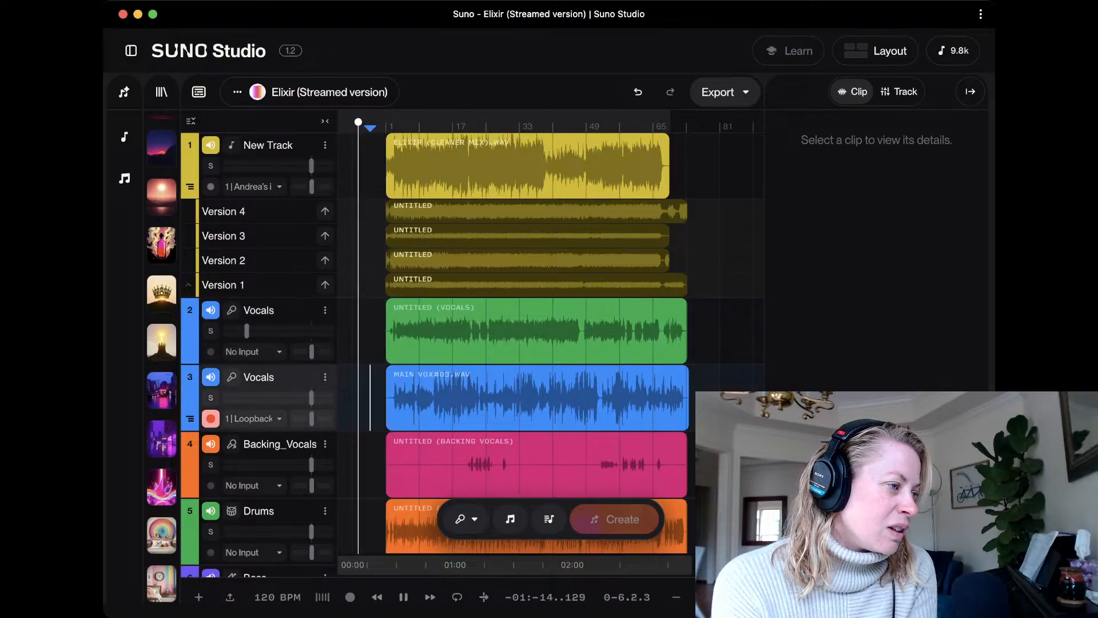
key(space)
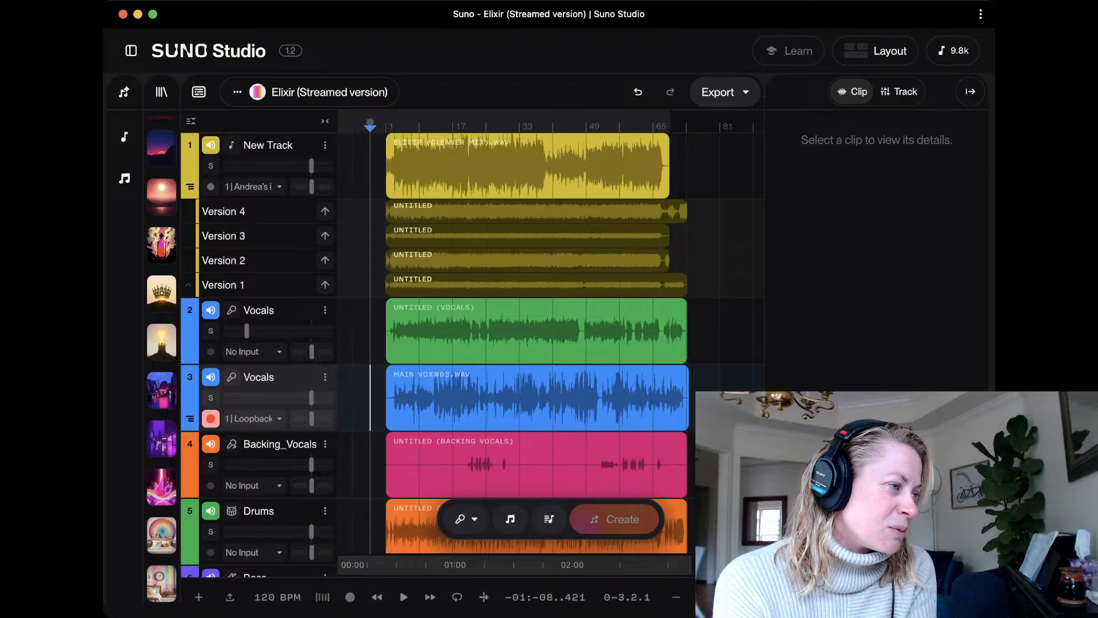
click(353, 337)
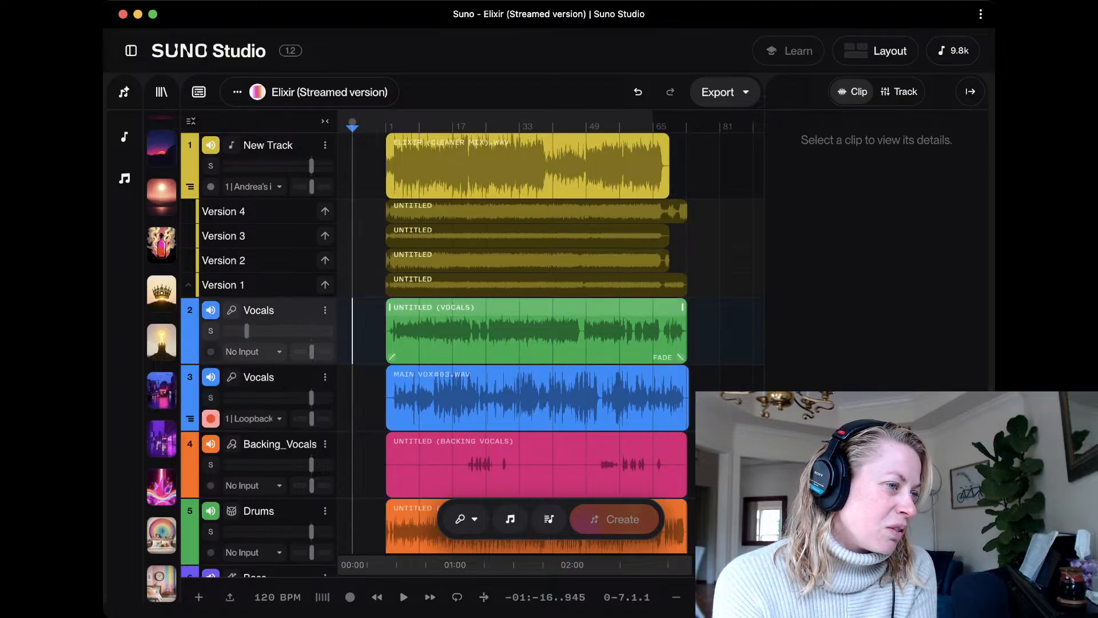
Play the mix from the start of the Main Vox#03.wav clip, lowering the original Vocals track almost to silence and panning New Track slightly left
click(439, 375)
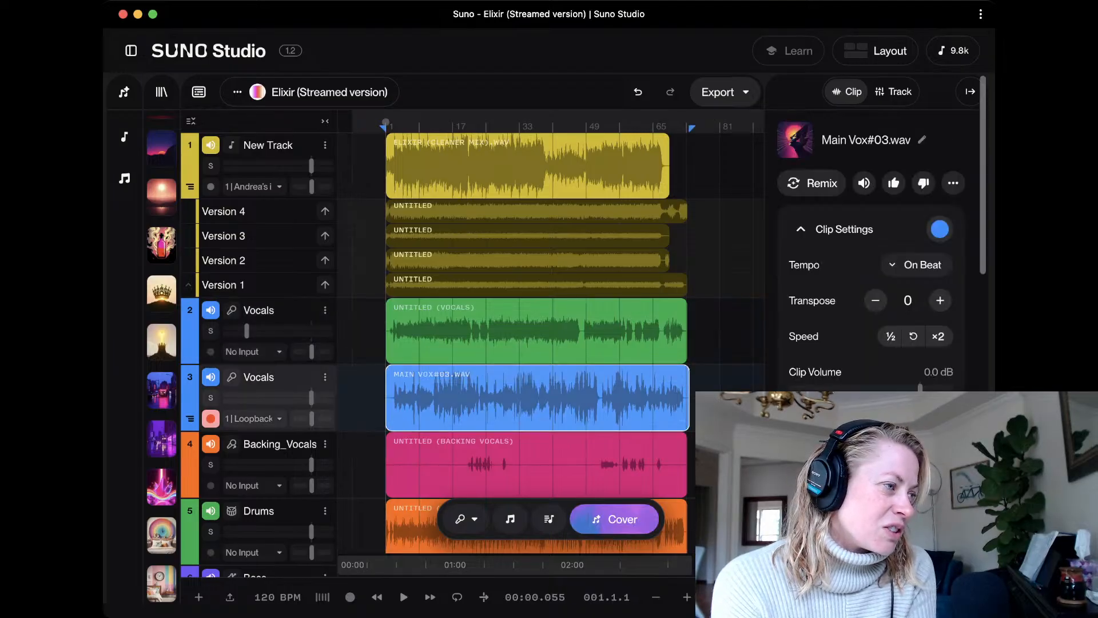
key(space)
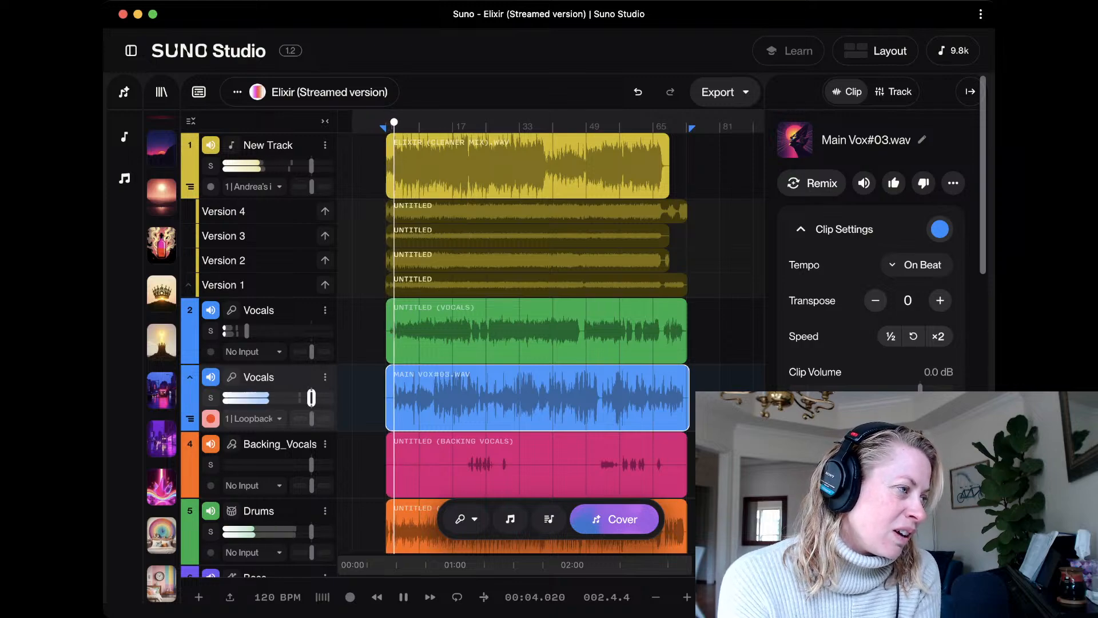
drag(247, 331, 230, 331)
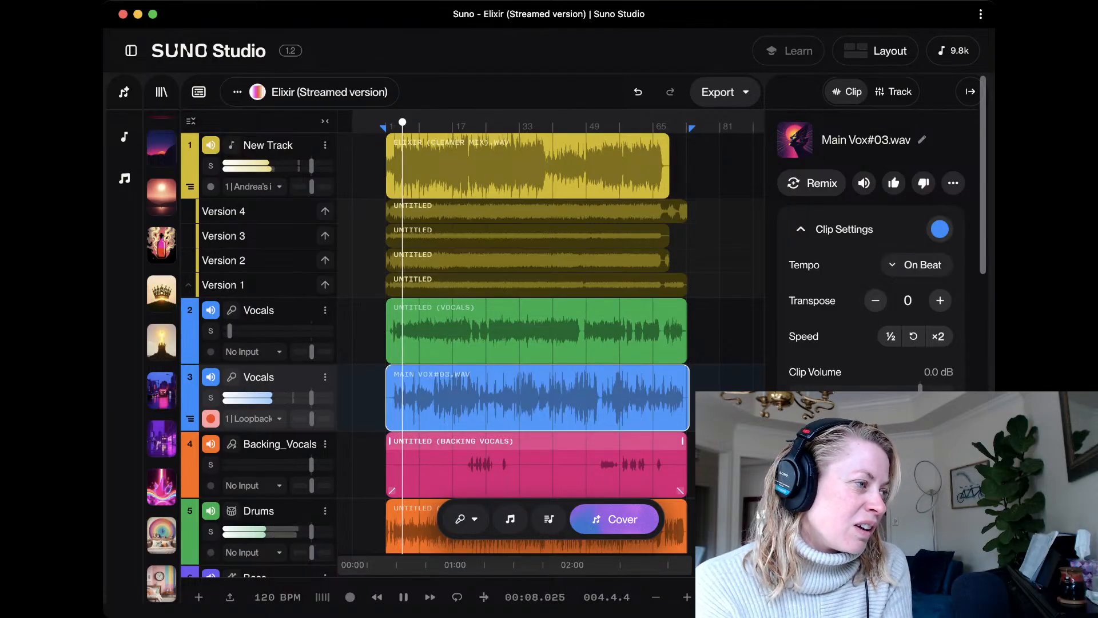
scroll(692, 552, down, 2)
scroll(692, 552, down, 2)
scroll(692, 552, up, 3)
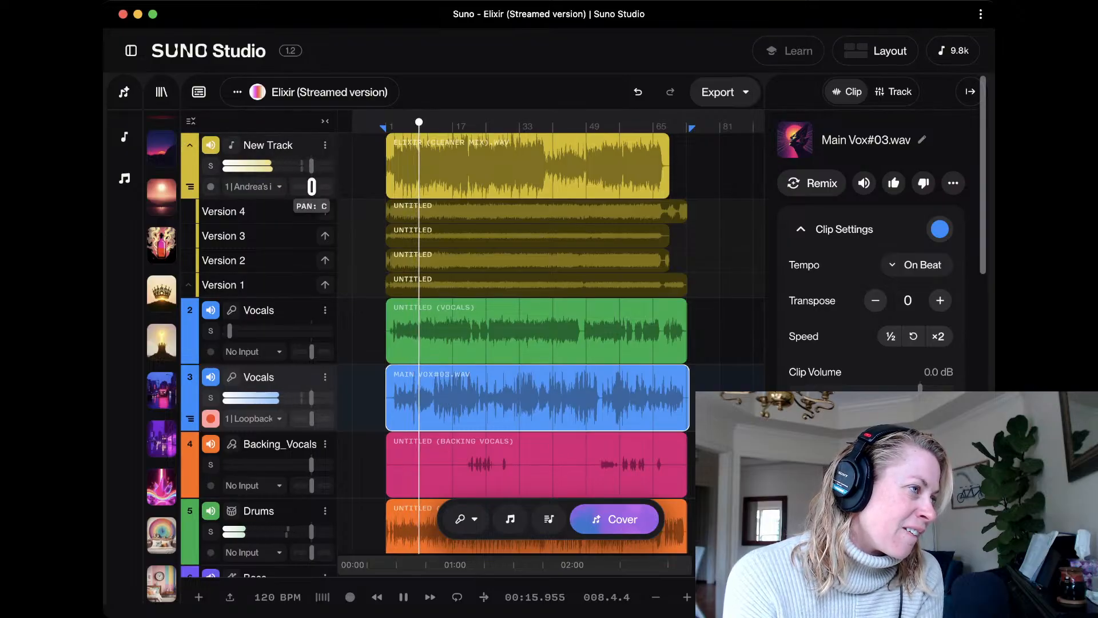
mouse_move(311, 186)
mouse_down()
mouse_move(297, 186)
mouse_move(309, 187)
mouse_up()
key(space)
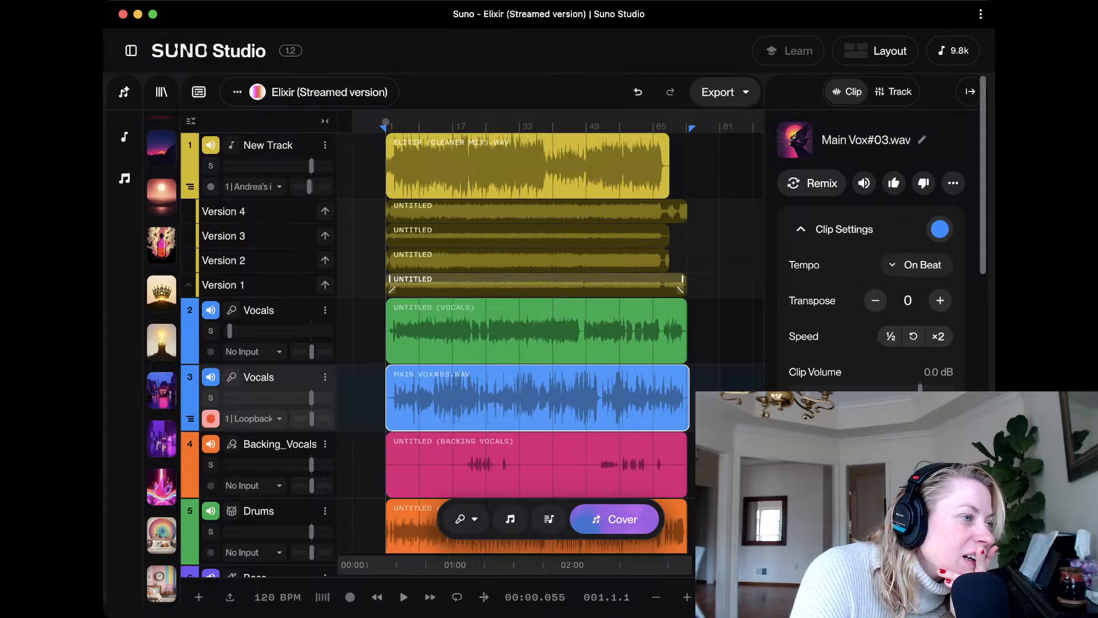
Select the Version 1 clip under New Track and listen to the opening bars of the mix from its start
click(538, 284)
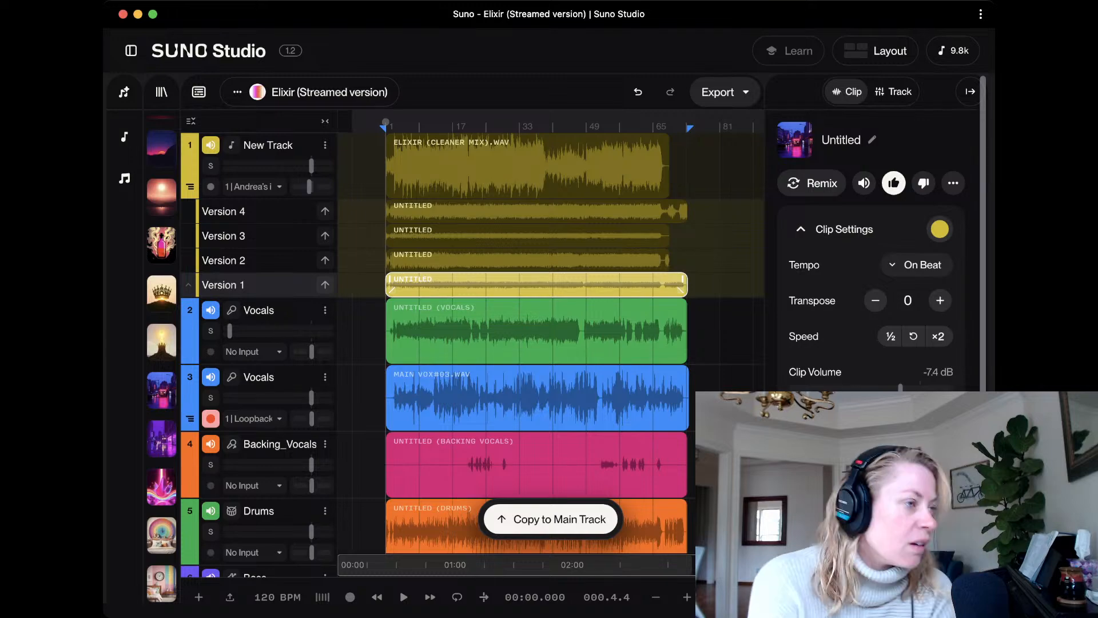
key(space)
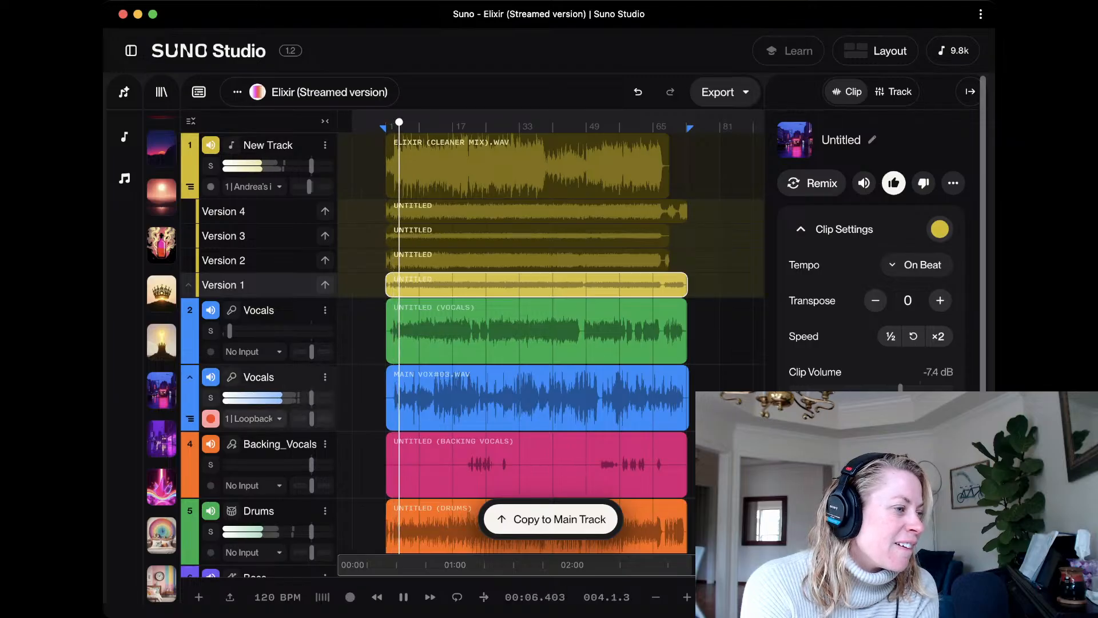
scroll(434, 343, down, 5)
scroll(435, 343, up, 8)
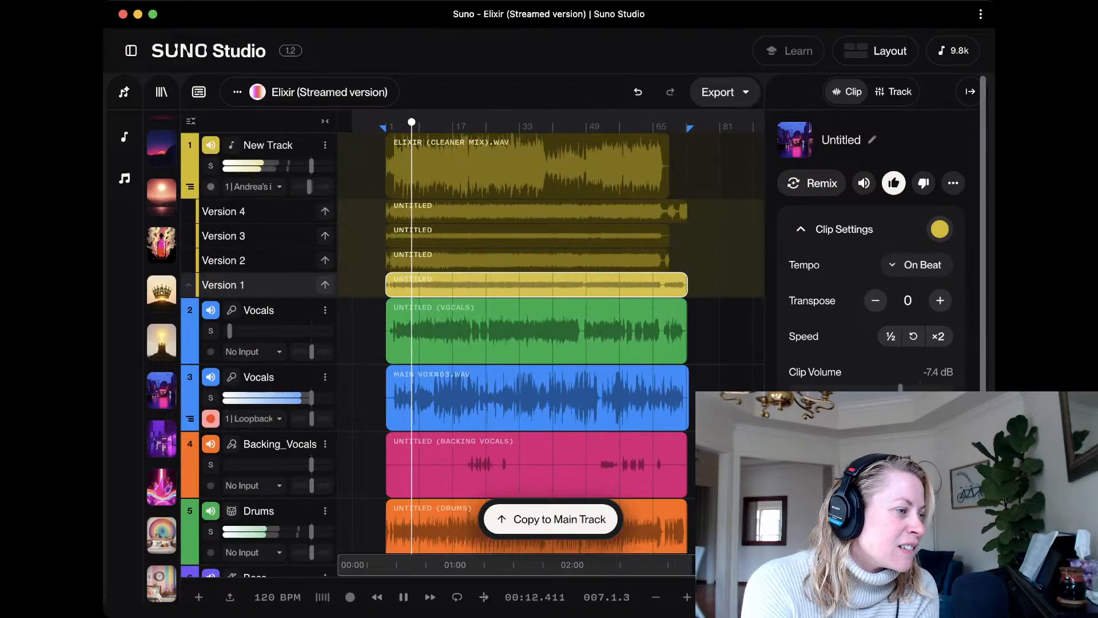
key(space)
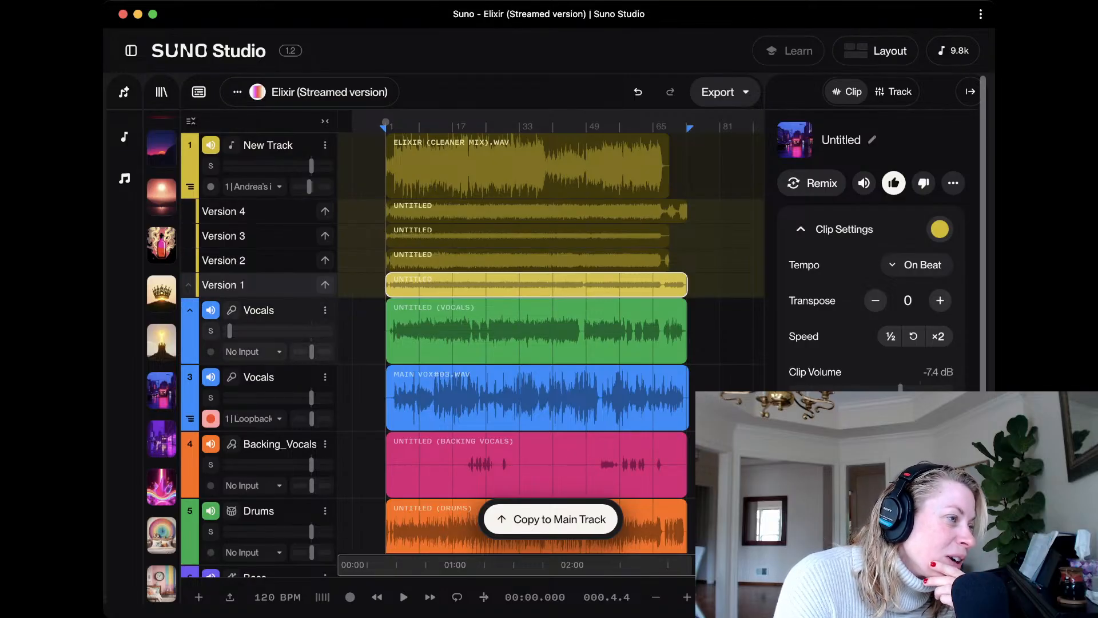
click(252, 351)
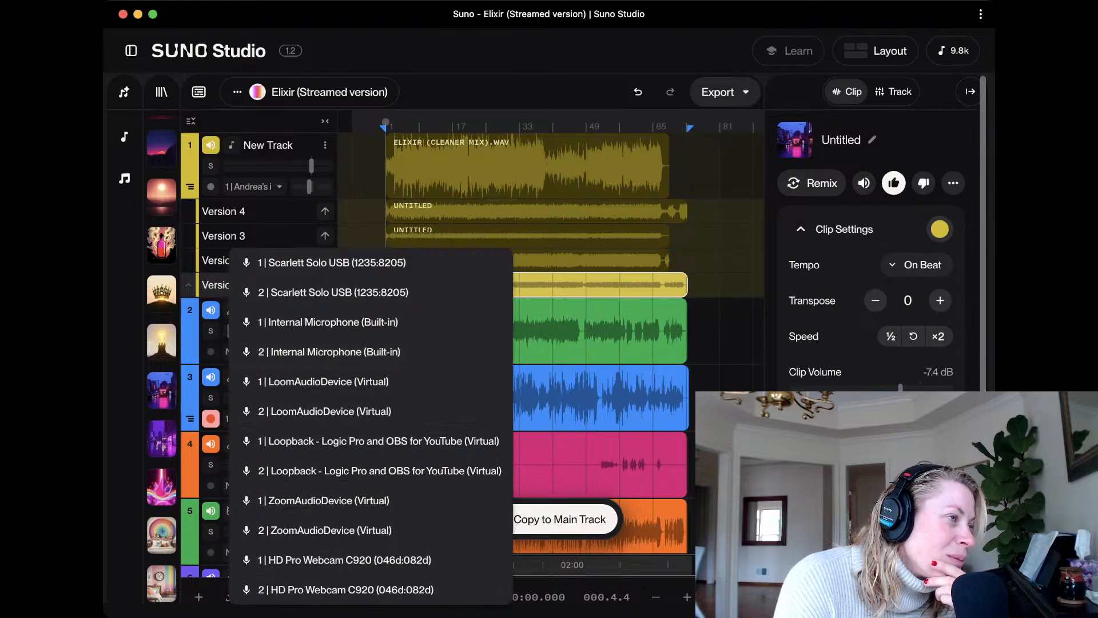
click(352, 235)
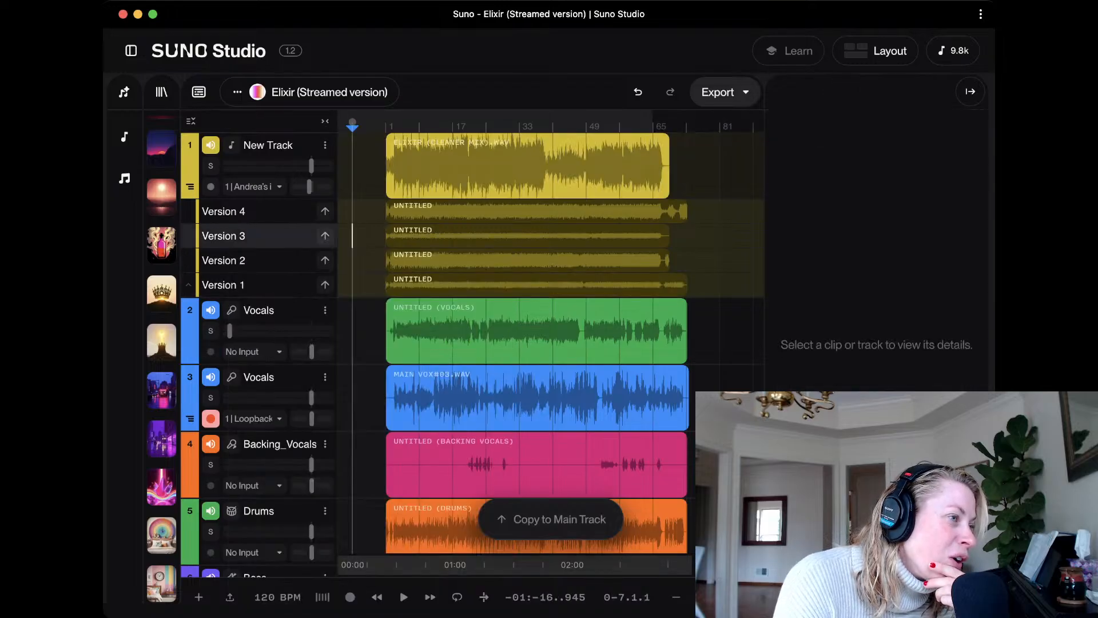
click(365, 331)
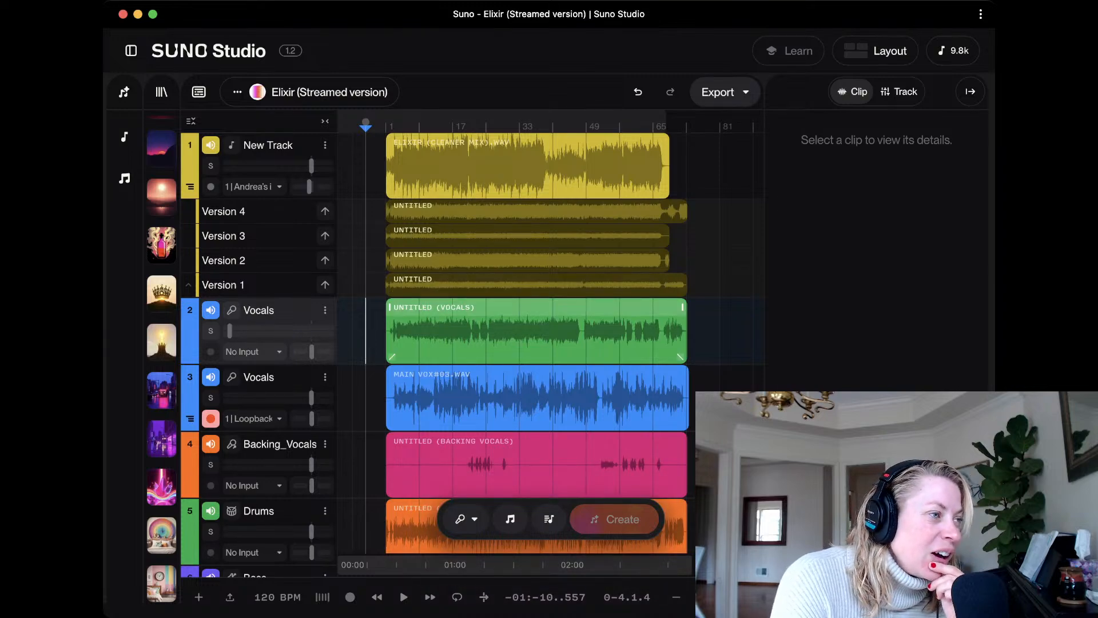
click(458, 313)
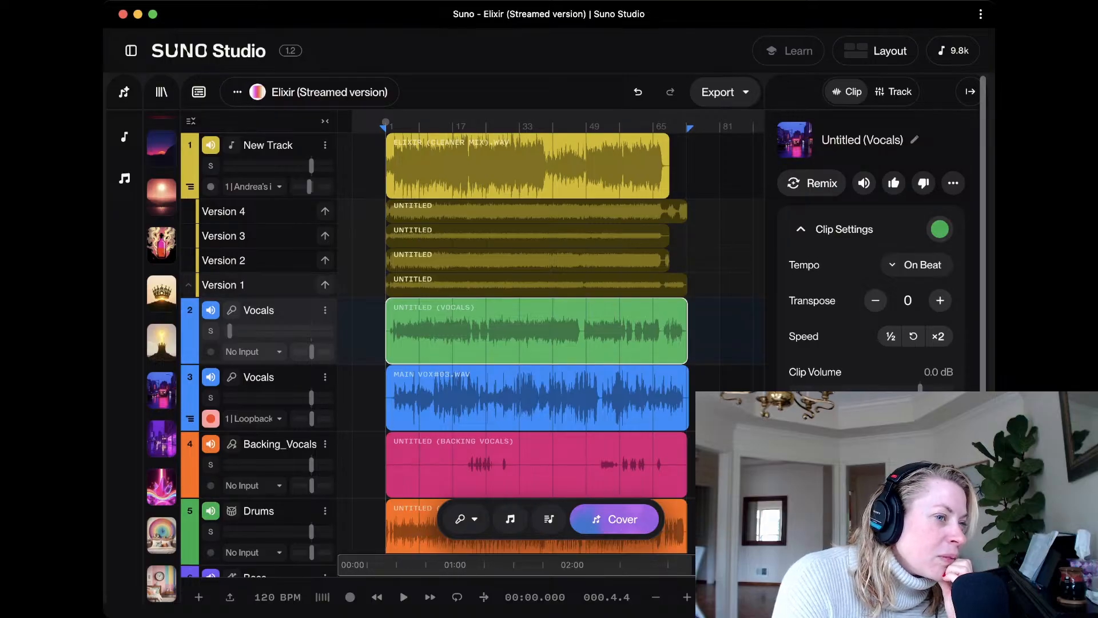
Examine the further options for the Version 1 clip, including its Create choices, and check the alternative studio layout
click(515, 285)
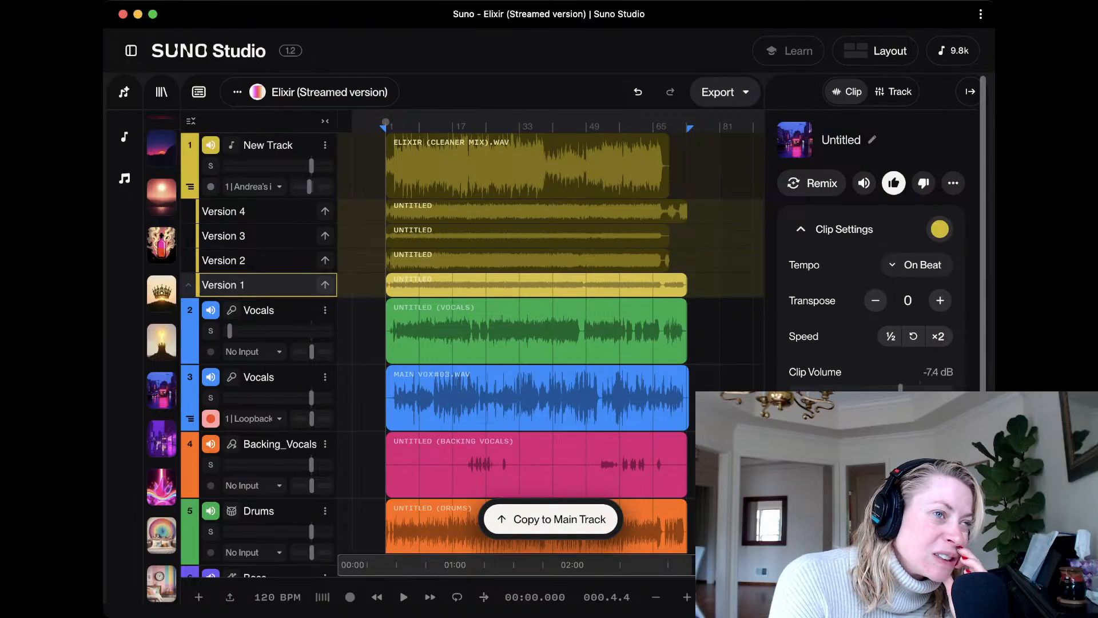
click(953, 183)
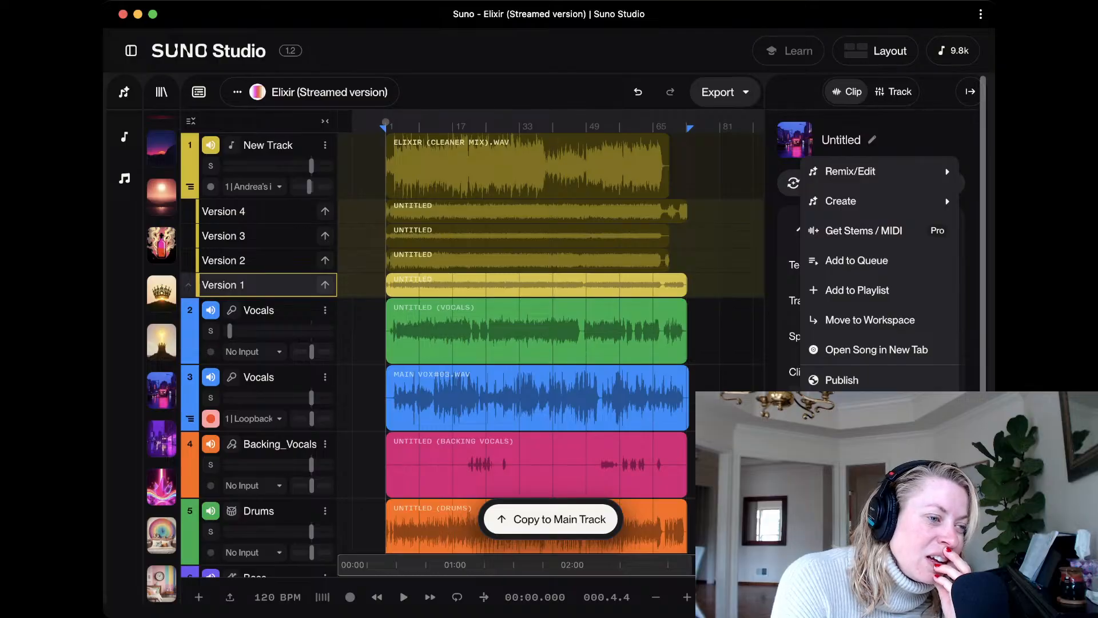
key(Escape)
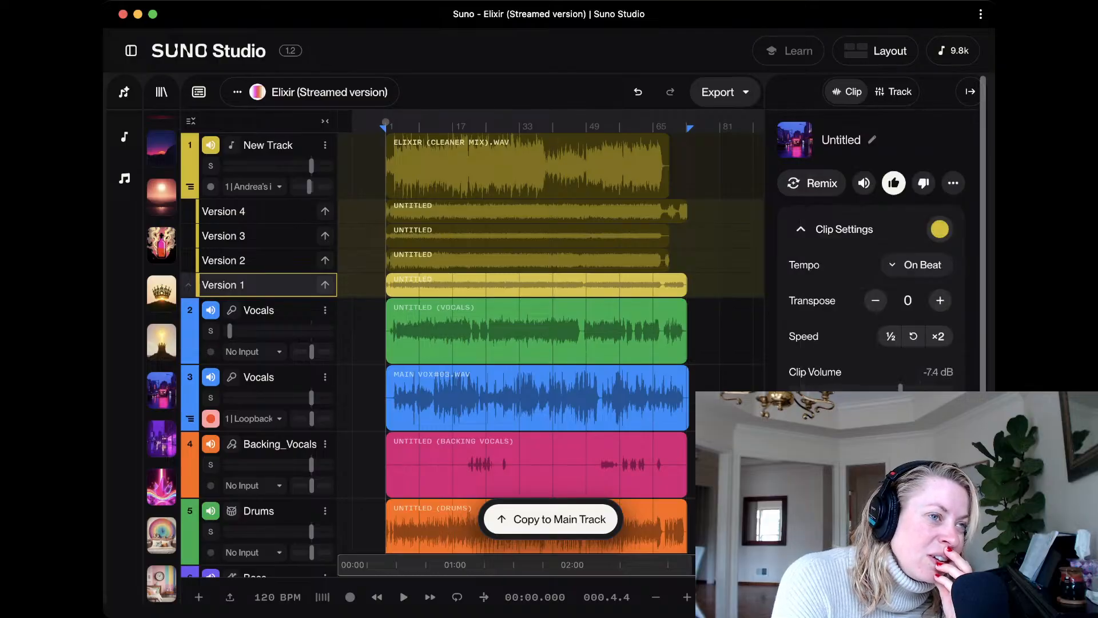
click(953, 183)
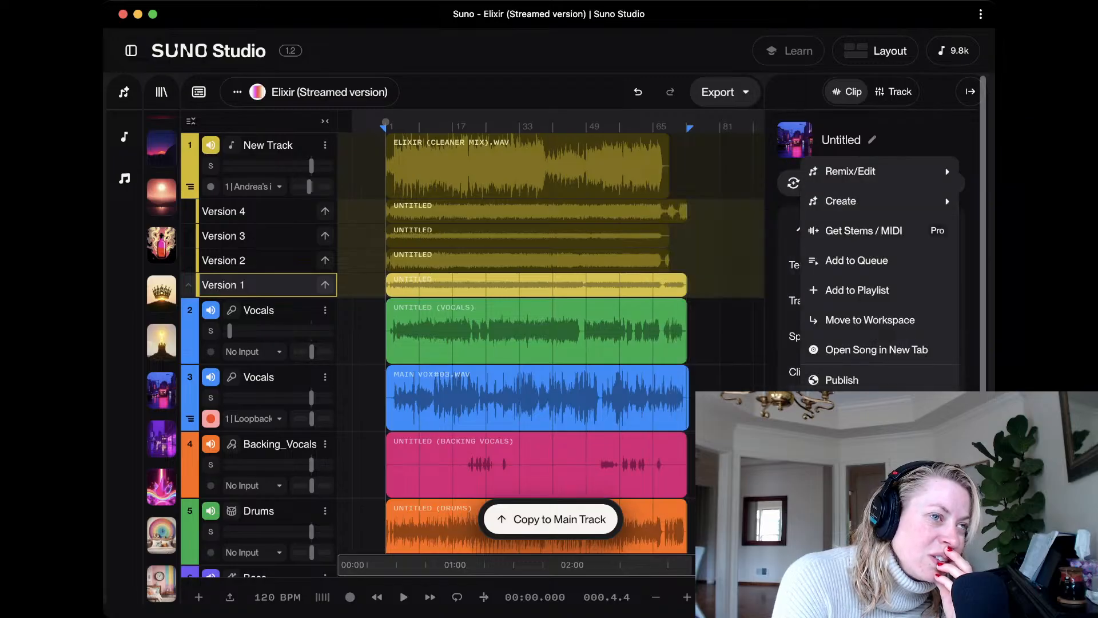
mouse_move(841, 201)
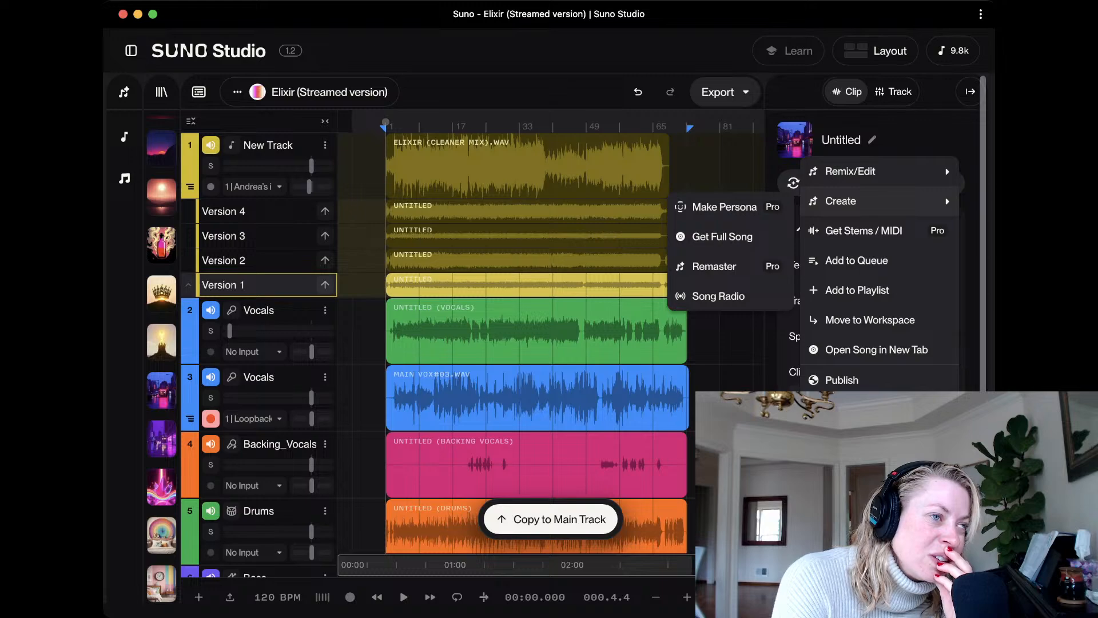
key(Escape)
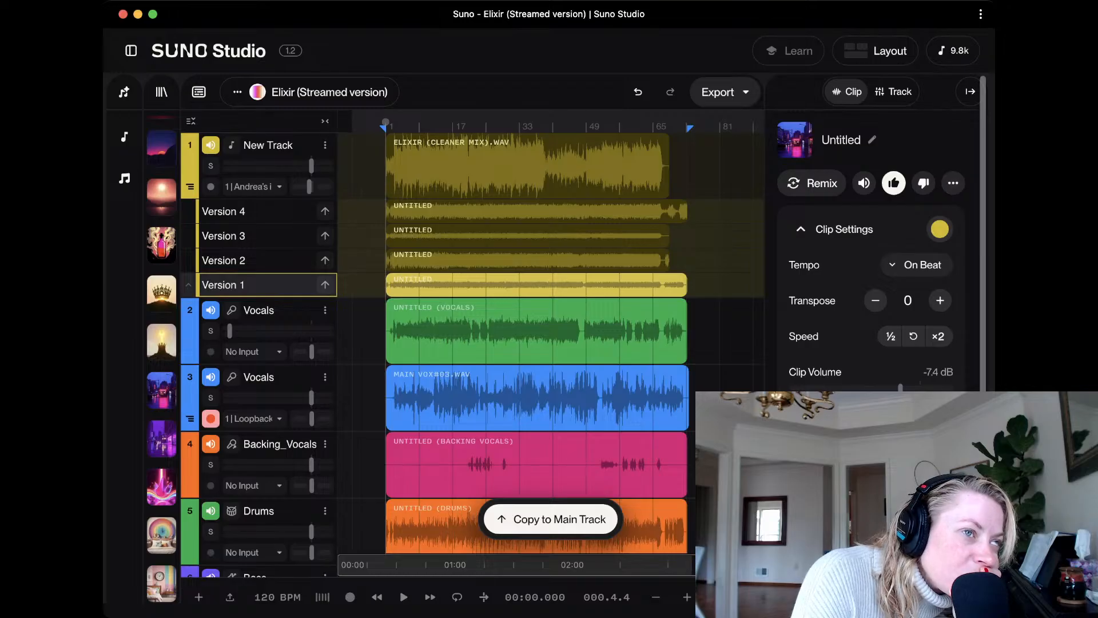
click(895, 91)
click(852, 92)
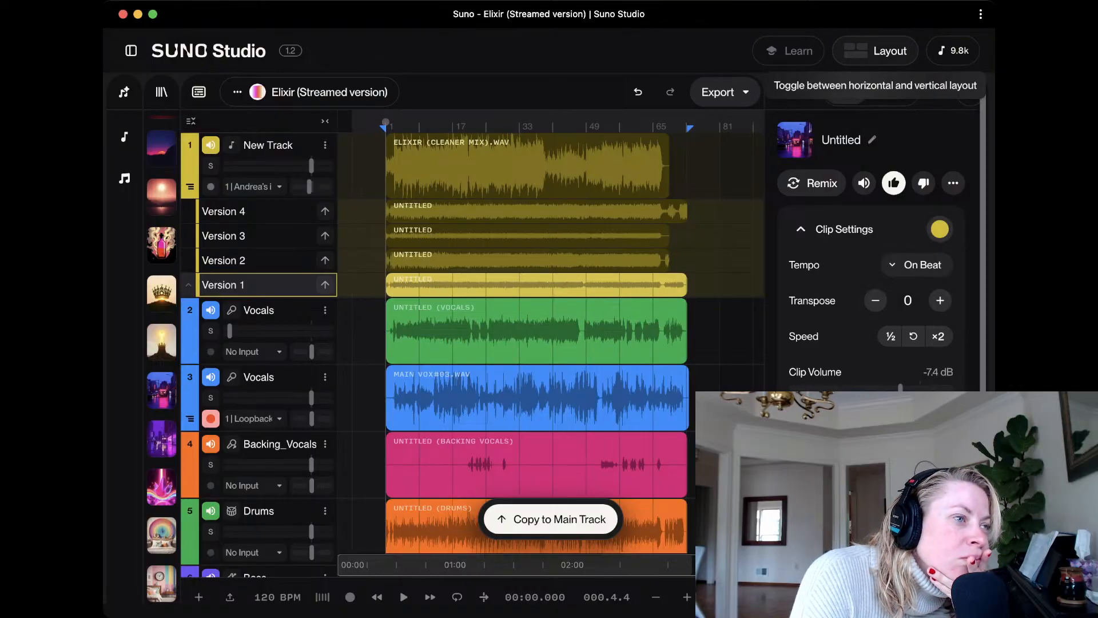
click(875, 50)
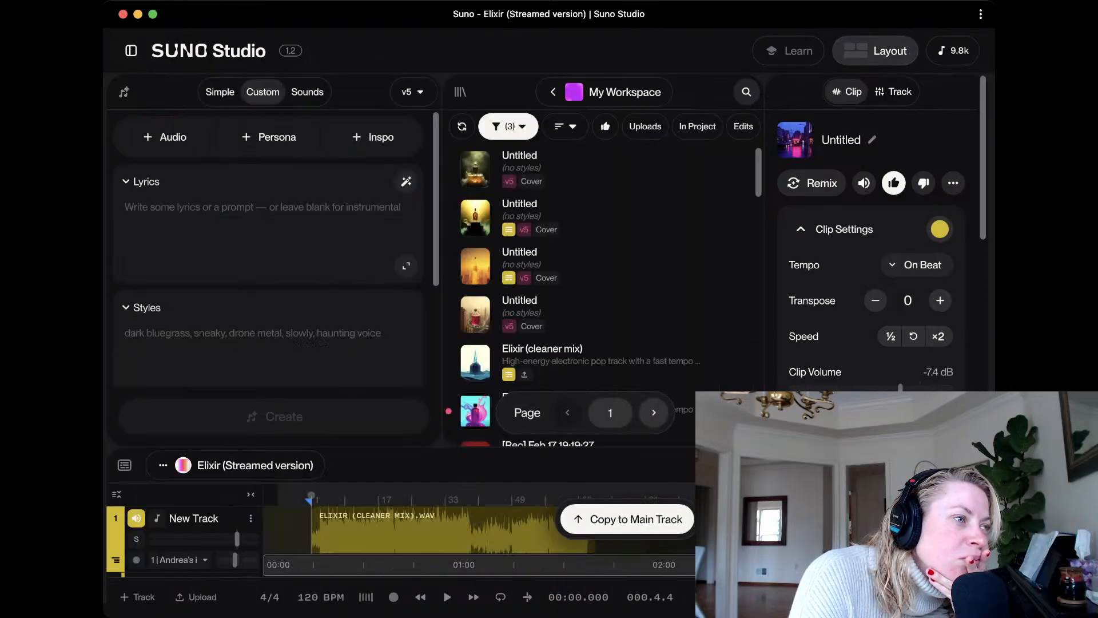
click(875, 51)
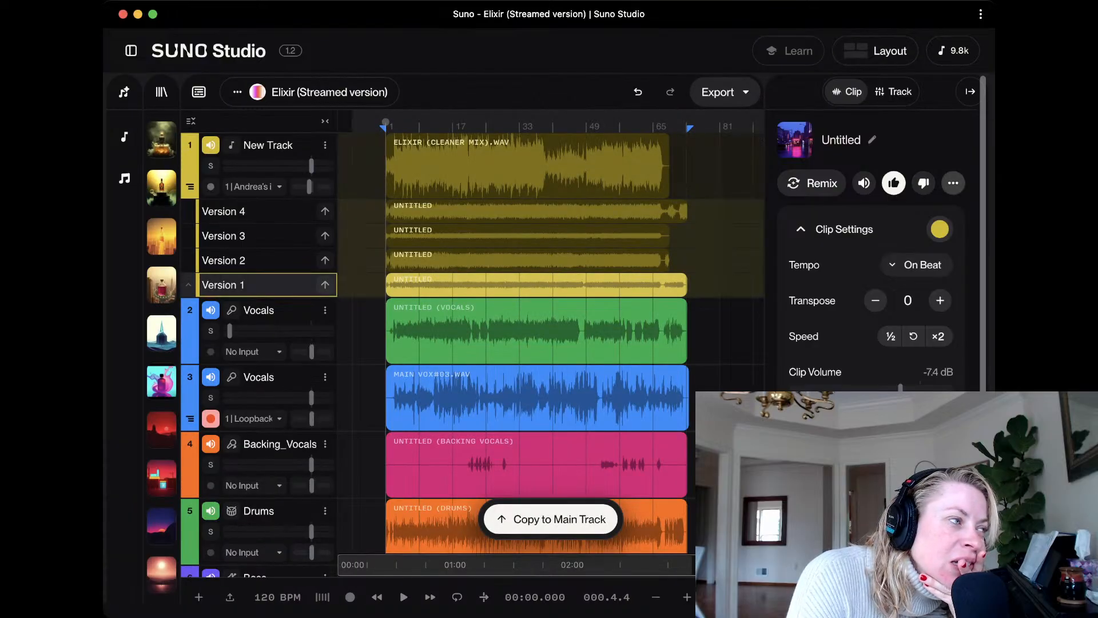
click(953, 183)
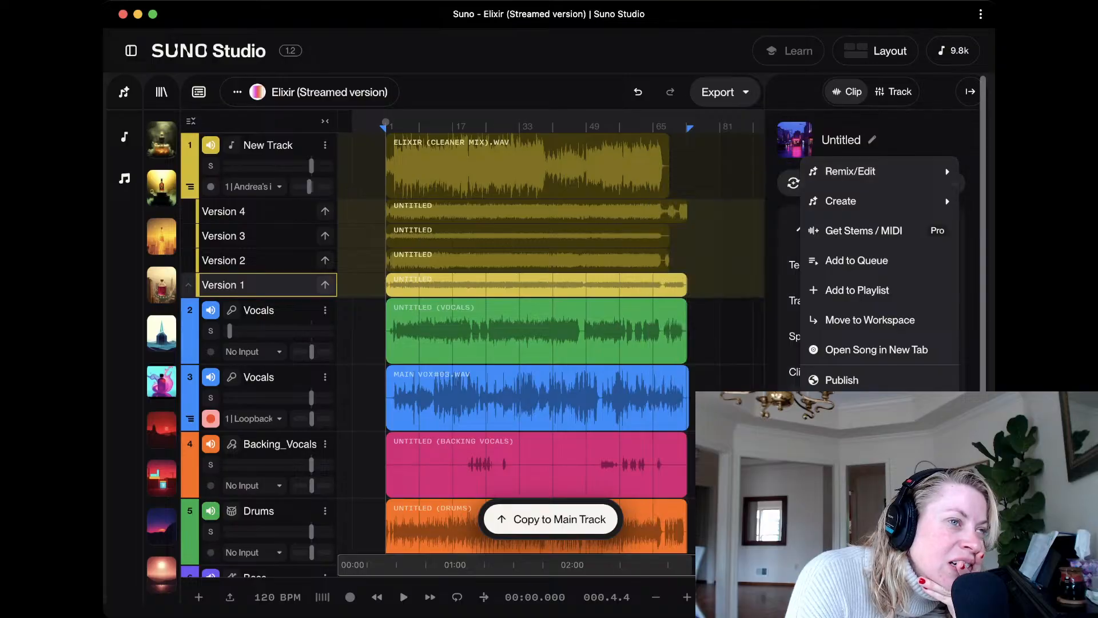
key(Escape)
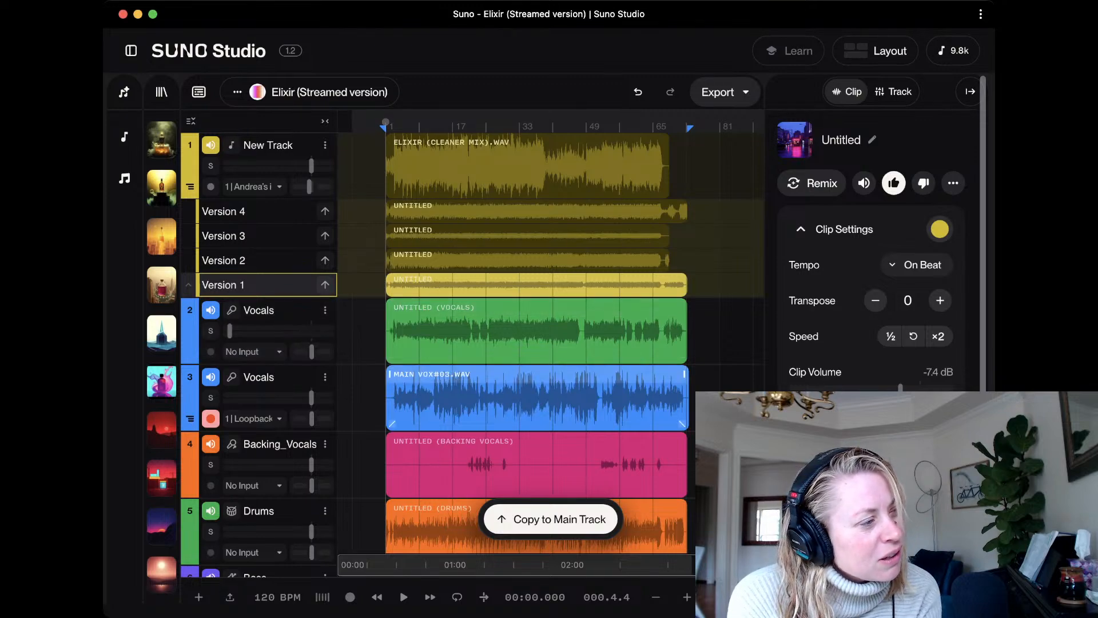
Solo the Vocals track holding Main Vox#03.wav and listen to its opening bars on its own
click(211, 397)
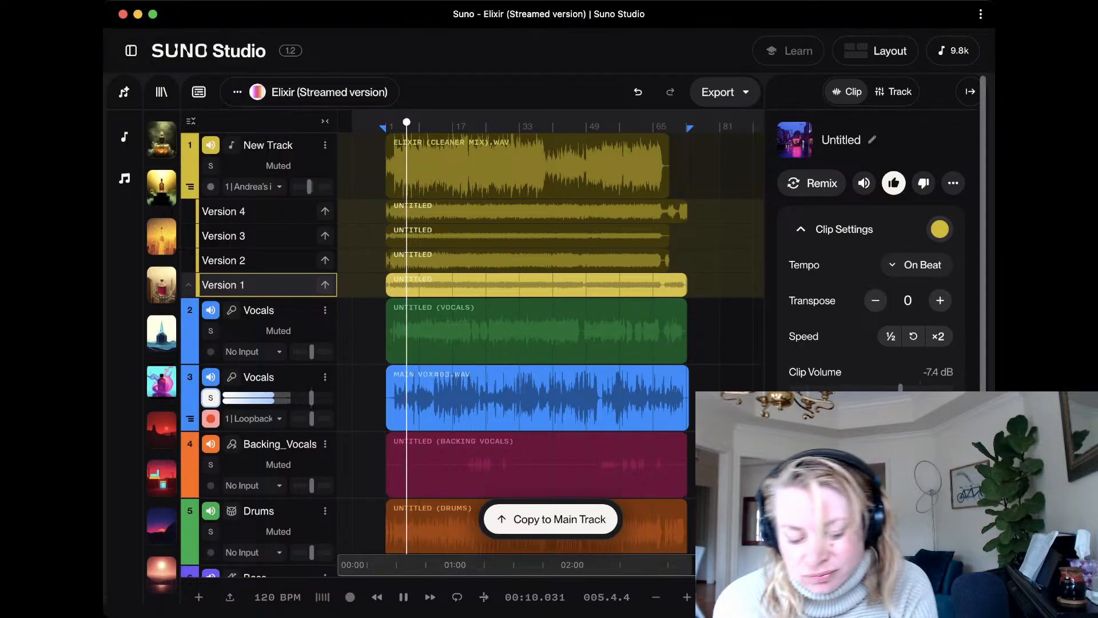
key(space)
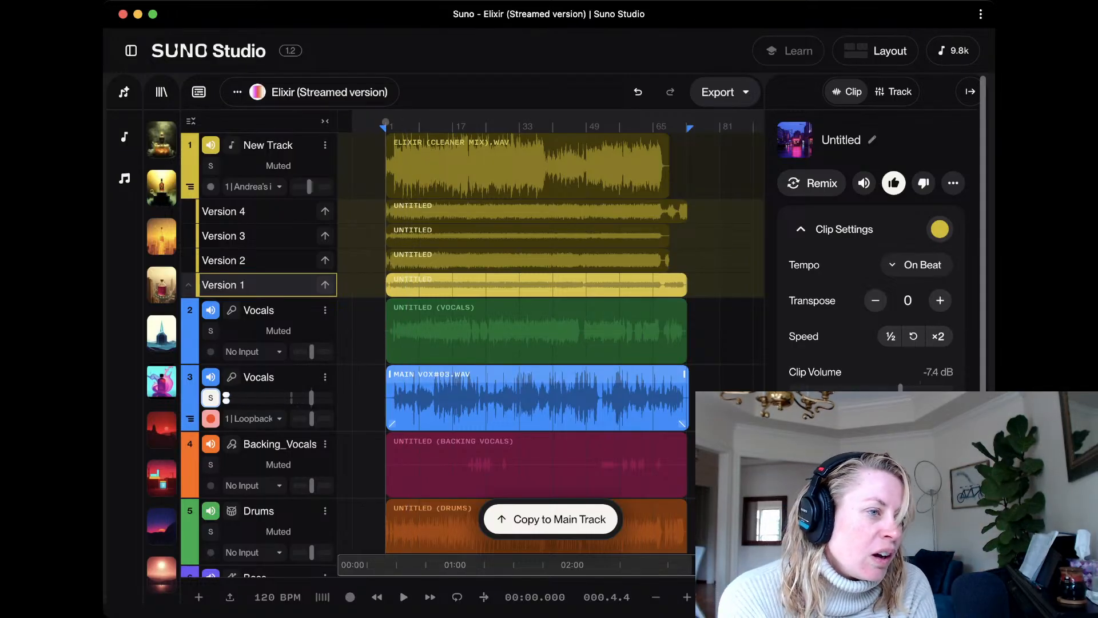
Select the Main Vox#03.wav clip and examine its settings, style description, lyrics and Remix/Edit options
click(538, 395)
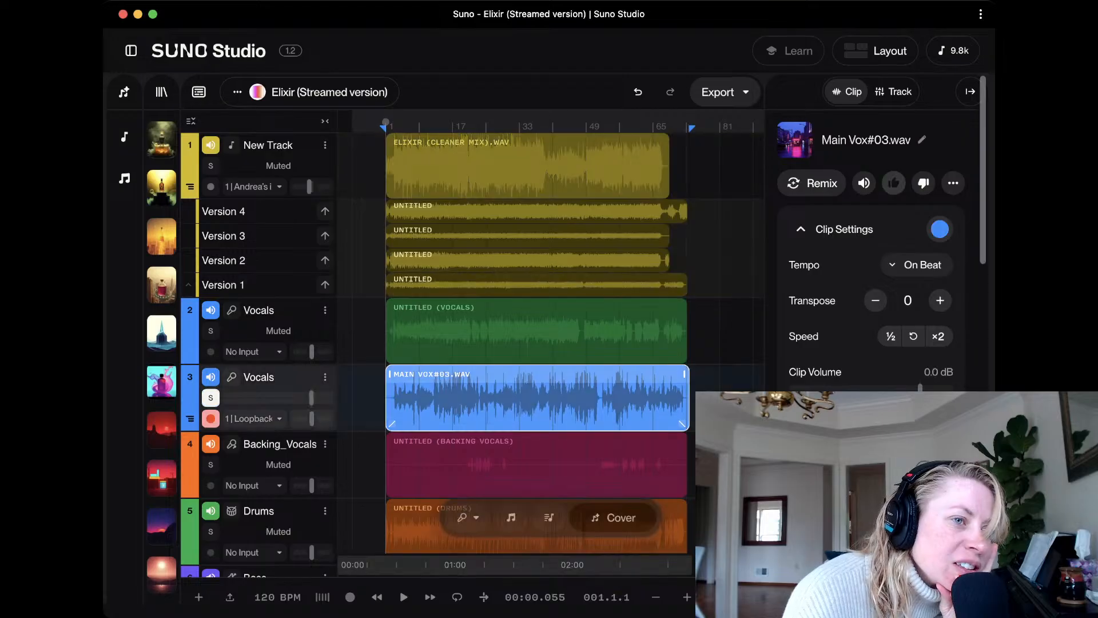
scroll(871, 232, down, 15)
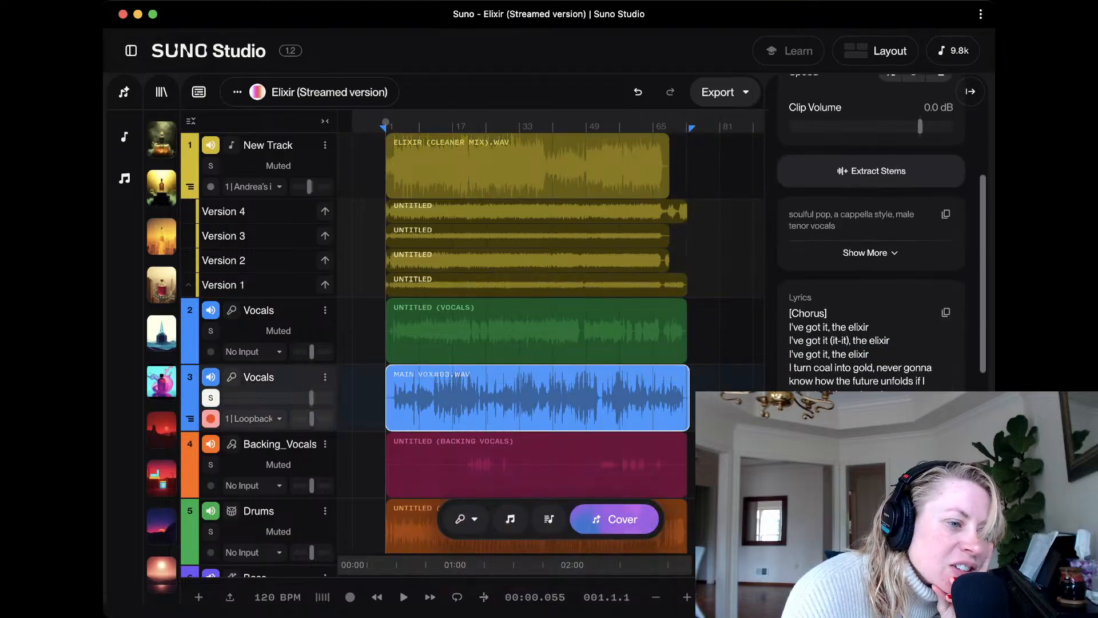
scroll(871, 232, up, 15)
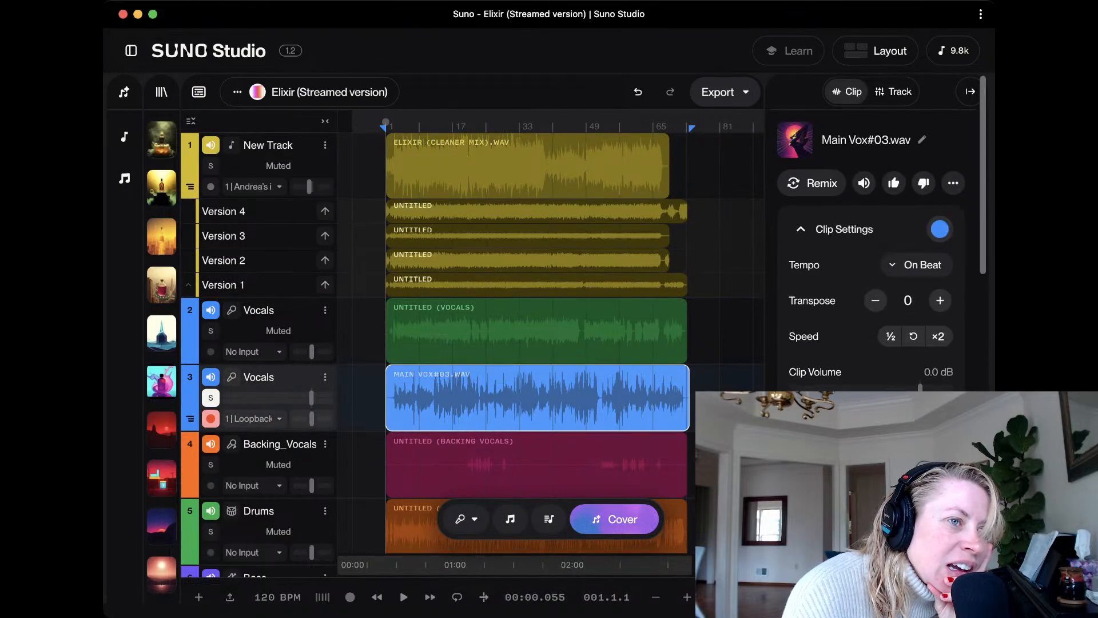
click(953, 183)
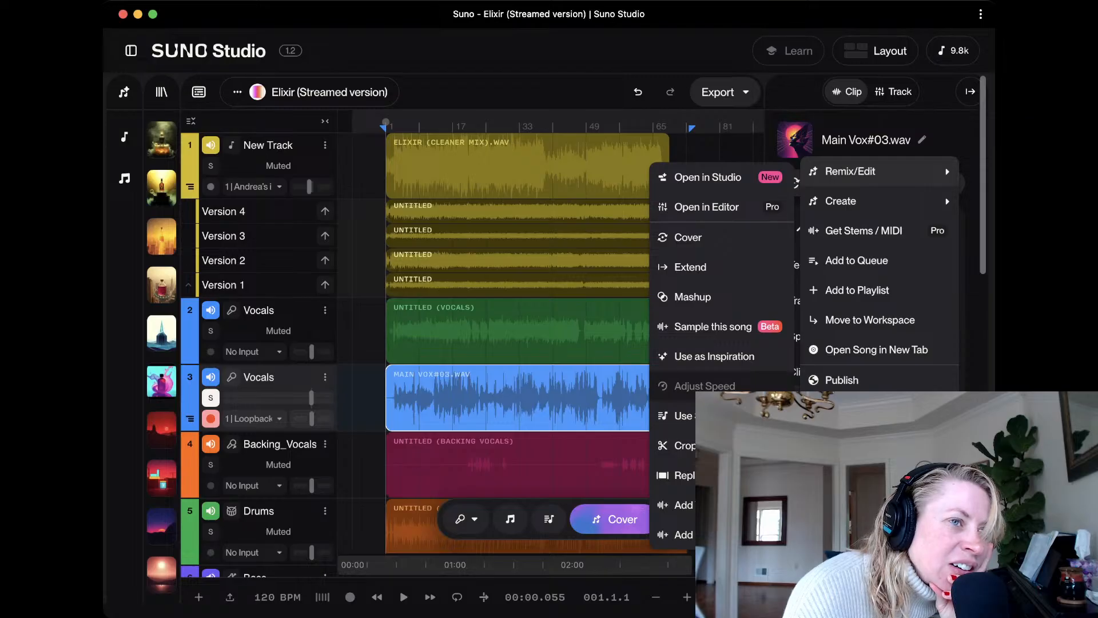
key(Escape)
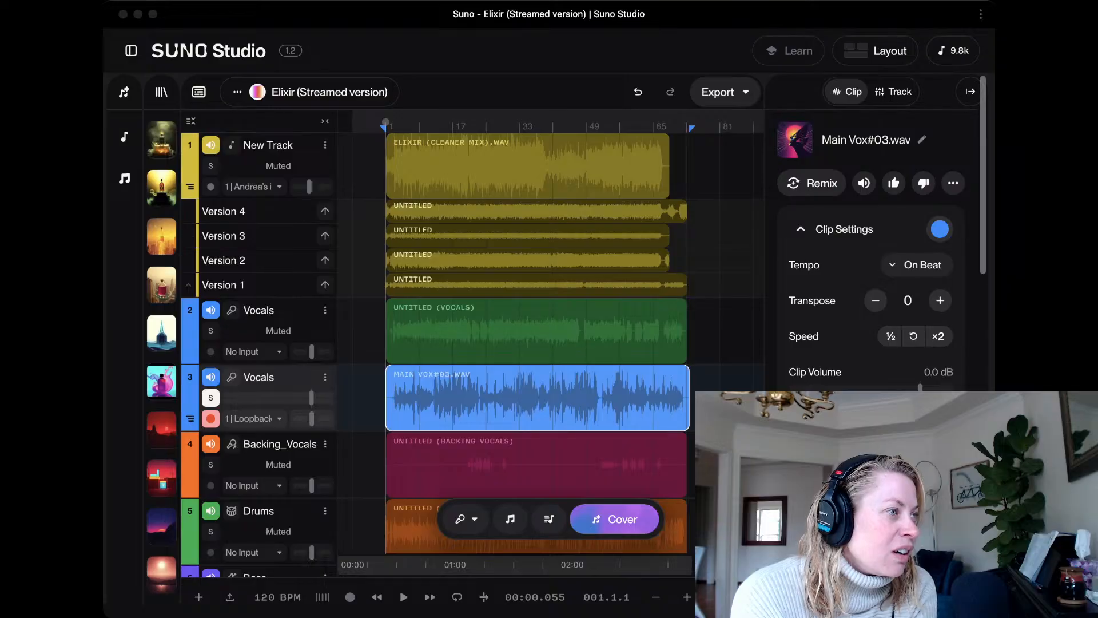
Switch to the Elixir AI project in Logic Pro and play the mix from its start
key(super+Tab)
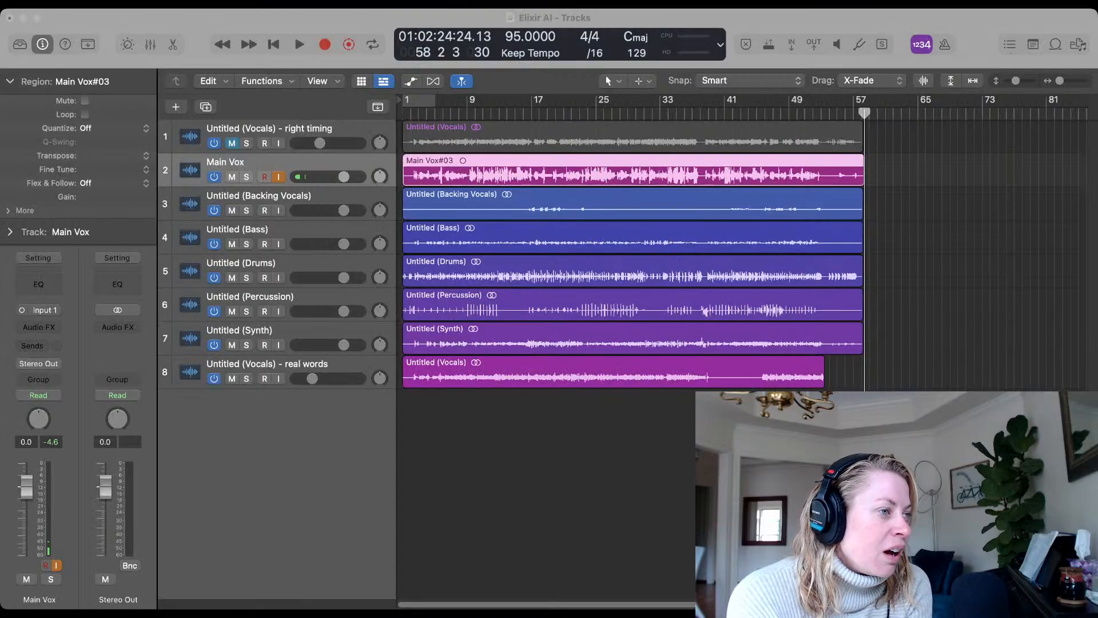
key(Return)
key(space)
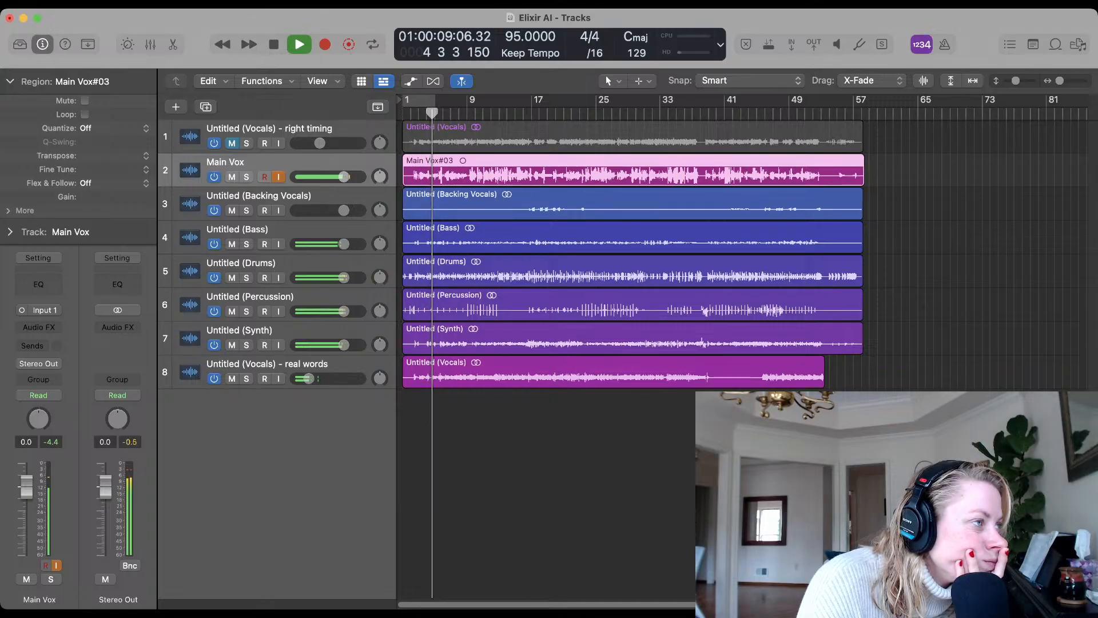
Unmute the right timing vocals and balance the levels: that track at -17.6 dB, Main Vox at -2.3 dB and Stereo Out at -3.2 dB
click(232, 143)
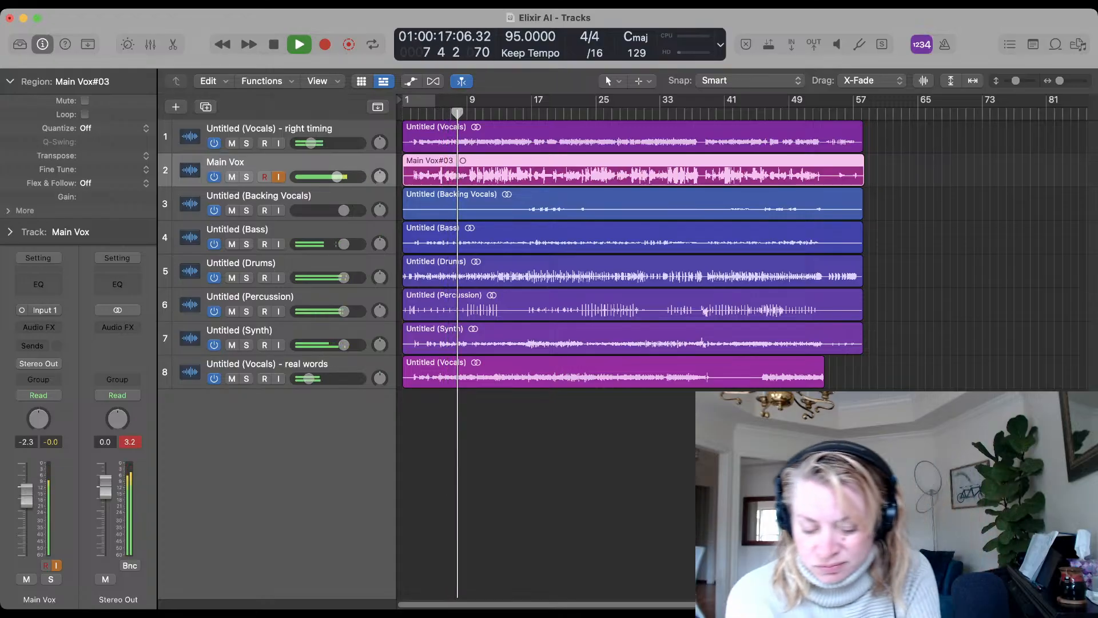
key(x)
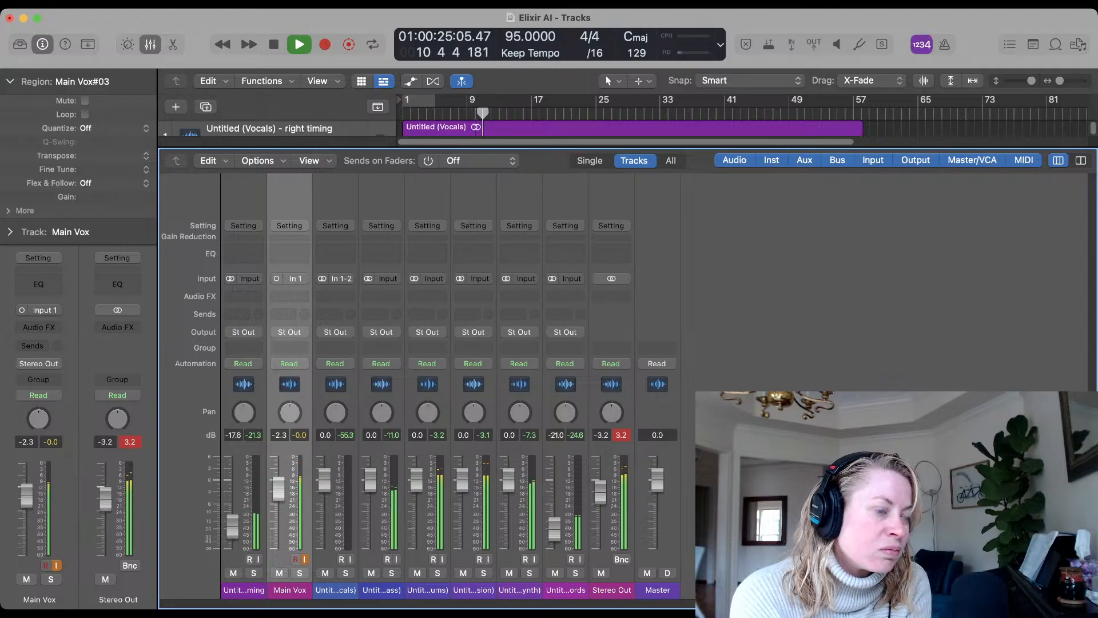
key(x)
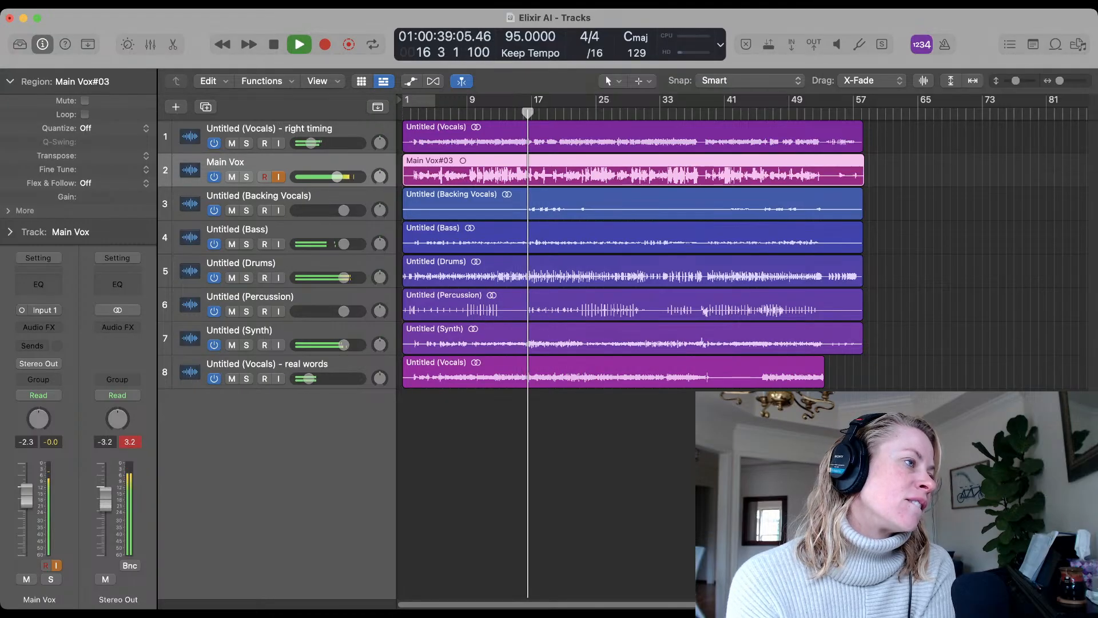
Add a Channel EQ that reduces the lows on Main Vox, and compare the playing mix with that track muted and unmuted
click(39, 285)
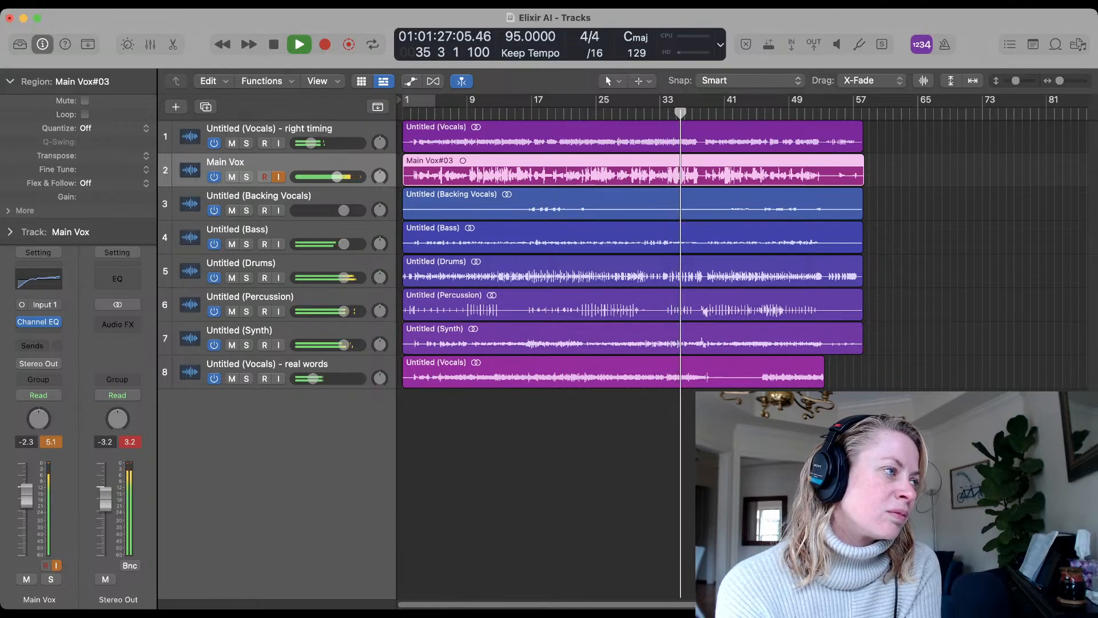
key(s)
key(s)
key(m)
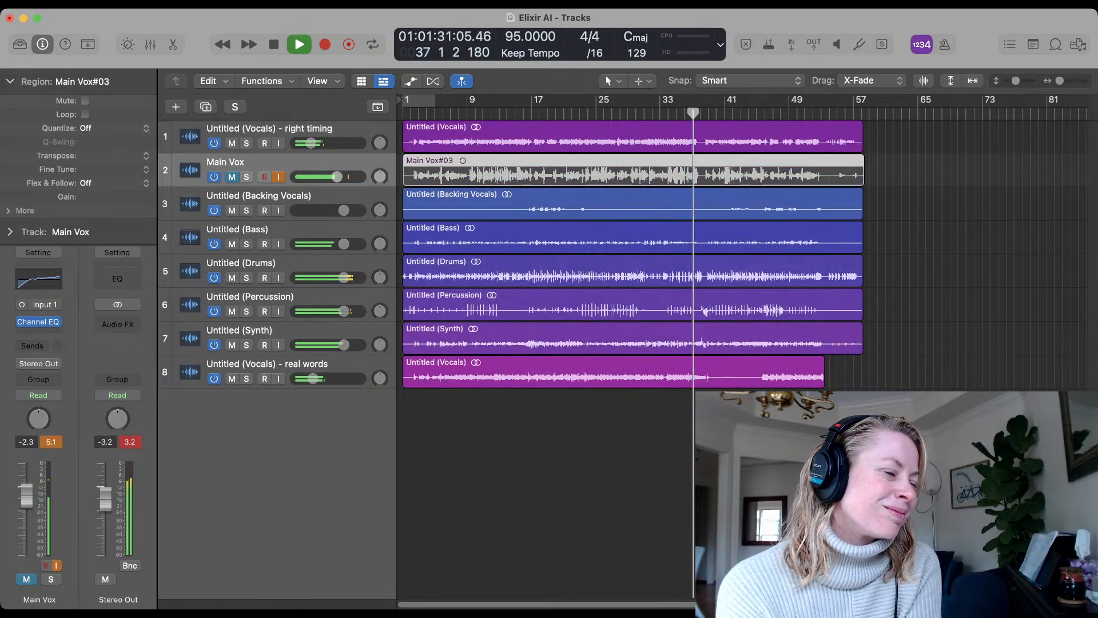
key(m)
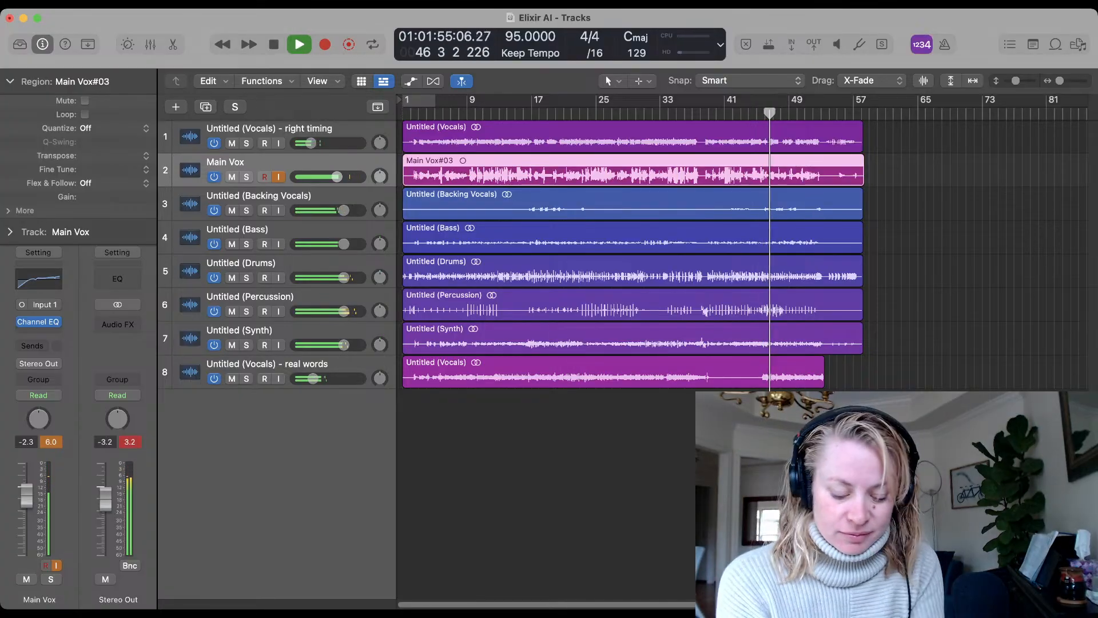
key(space)
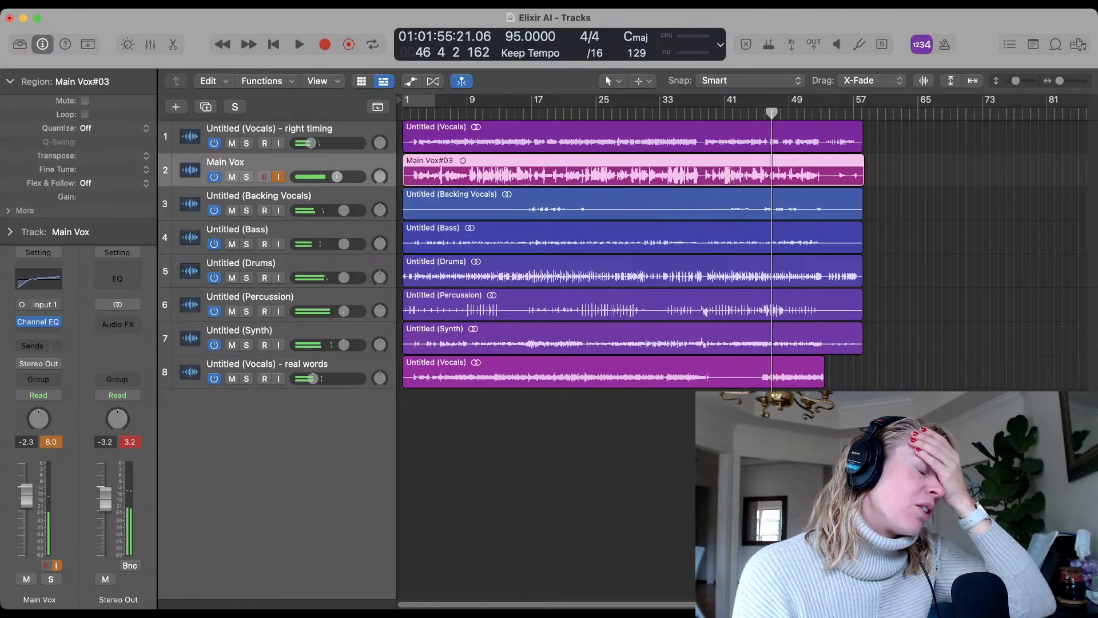